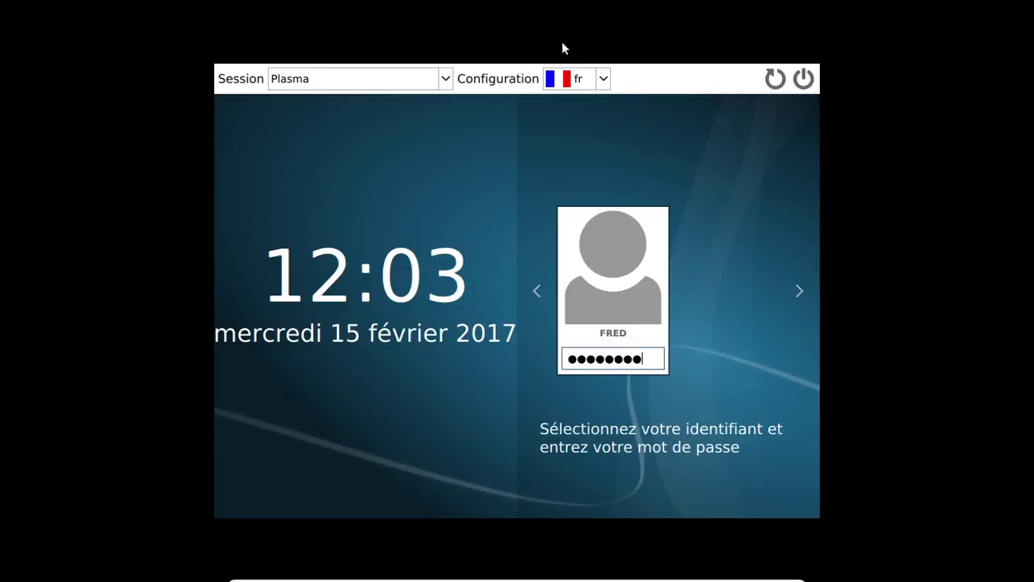
- Log in with the account password and dismiss the 'Connexion filaire 1' notification
{"action": "key", "text": "Return"}
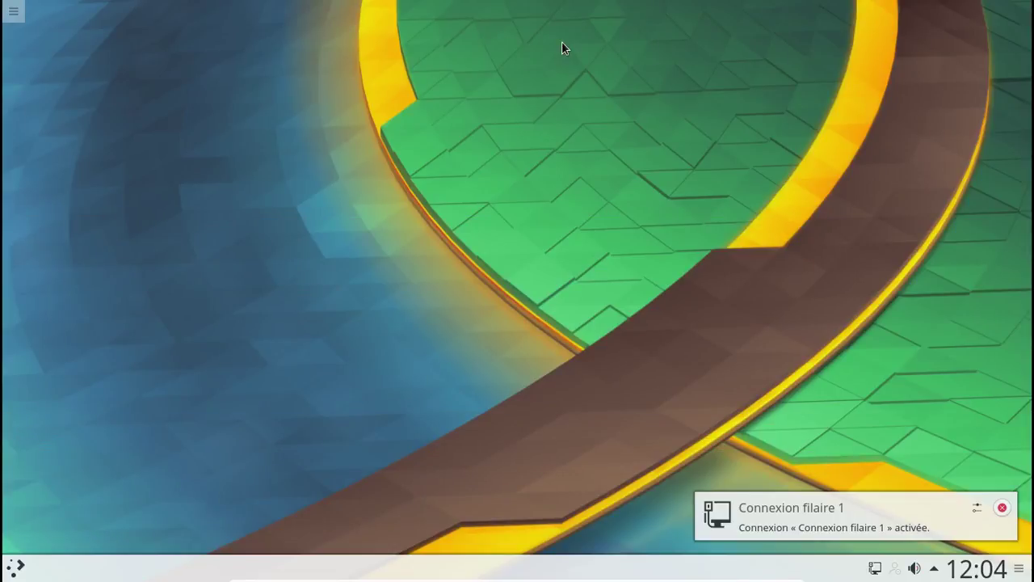
{"action": "left_click", "coordinate": [1002, 507]}
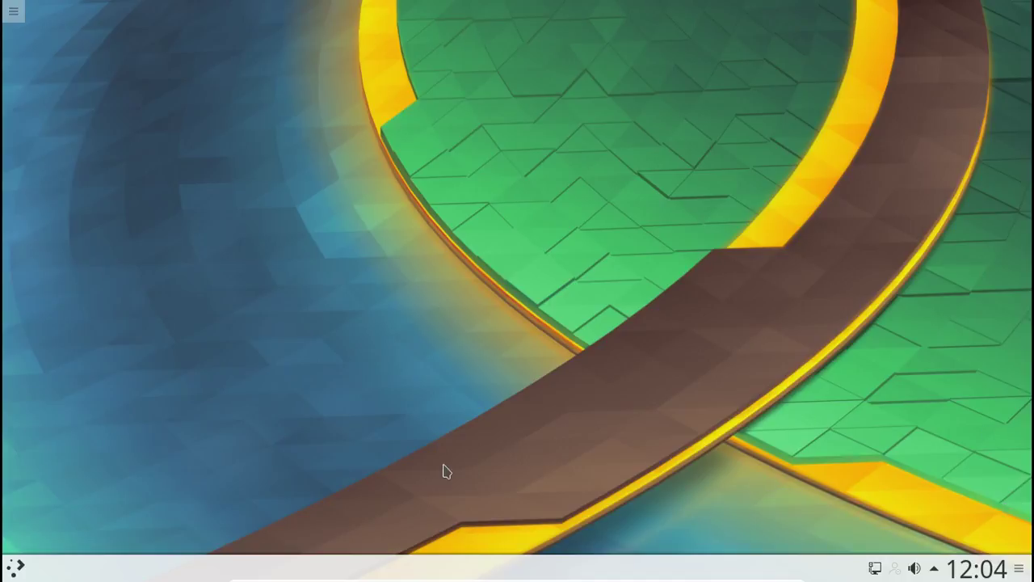
{"action": "left_click", "coordinate": [17, 570]}
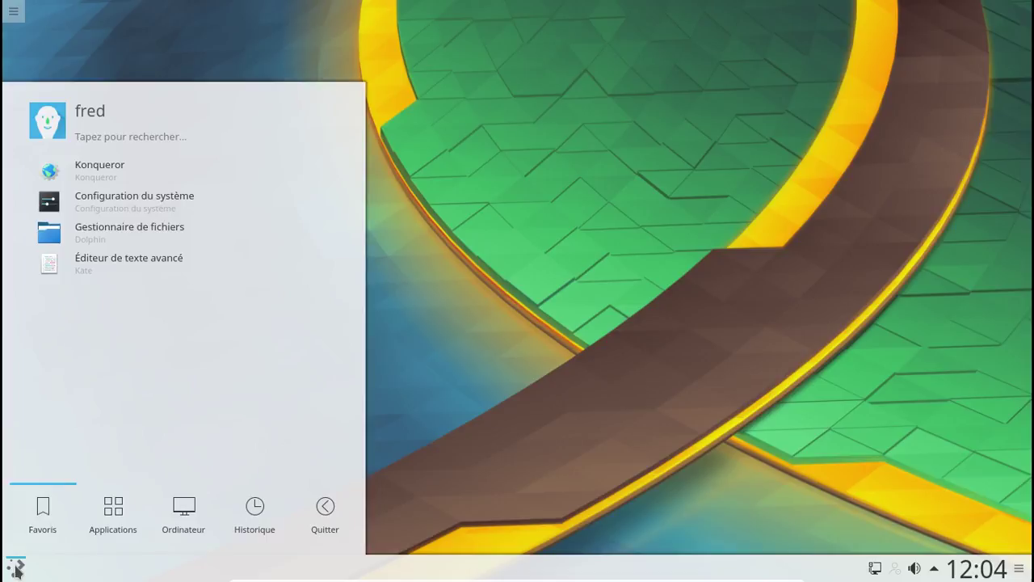
{"action": "left_click", "coordinate": [106, 133]}
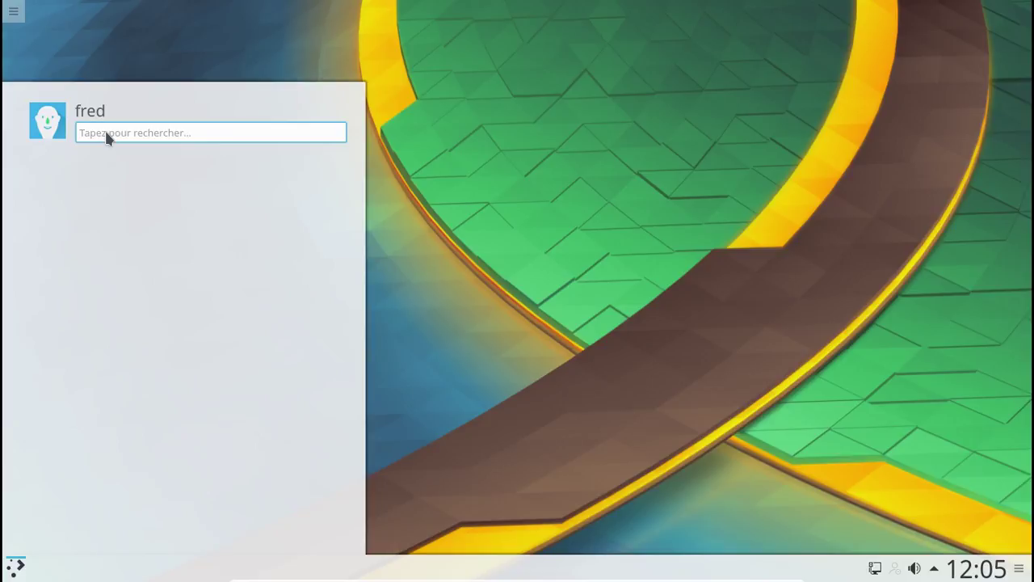
{"action": "type", "text": "in"}
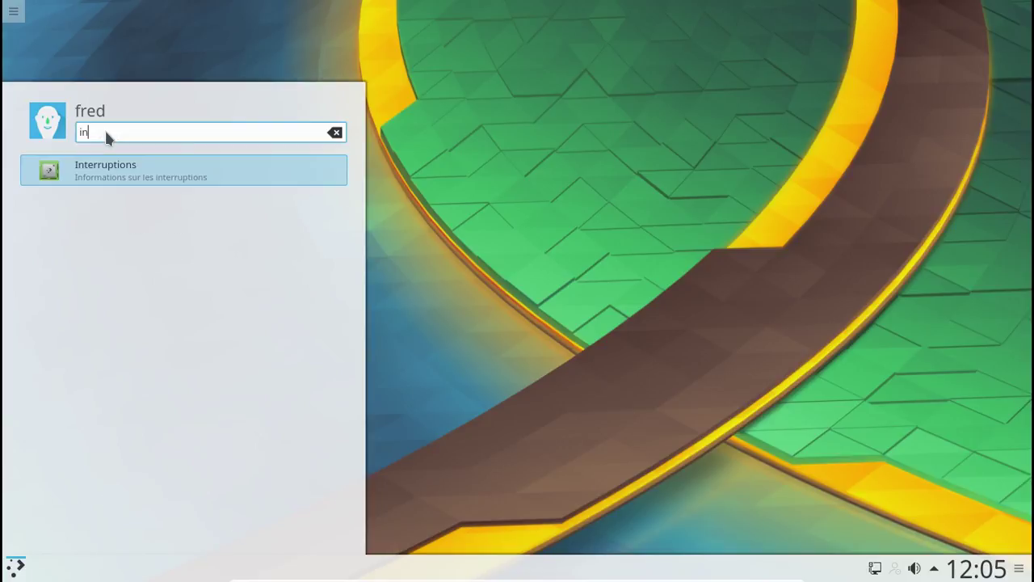
{"action": "type", "text": "fo"}
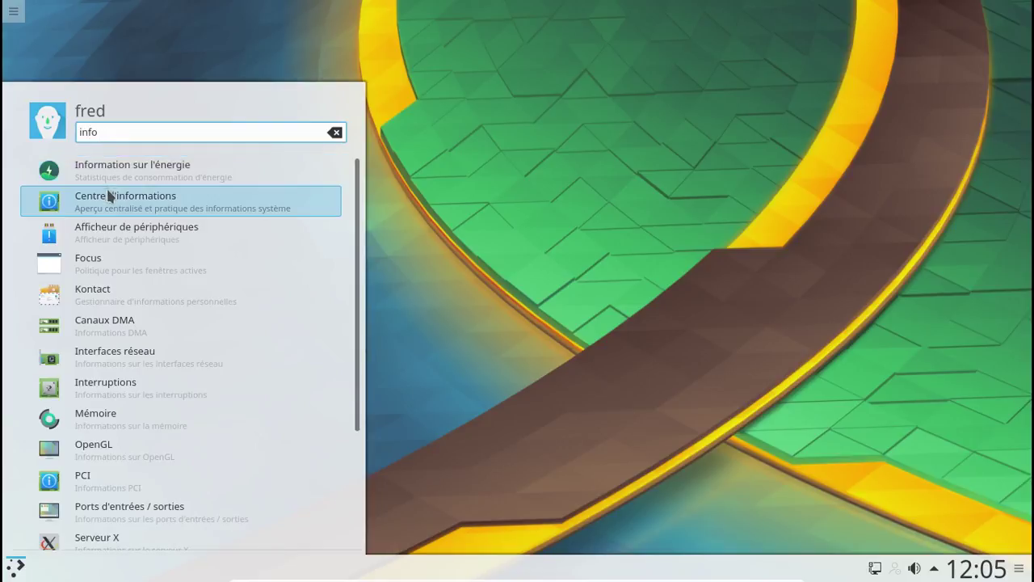
{"action": "left_click", "coordinate": [112, 198]}
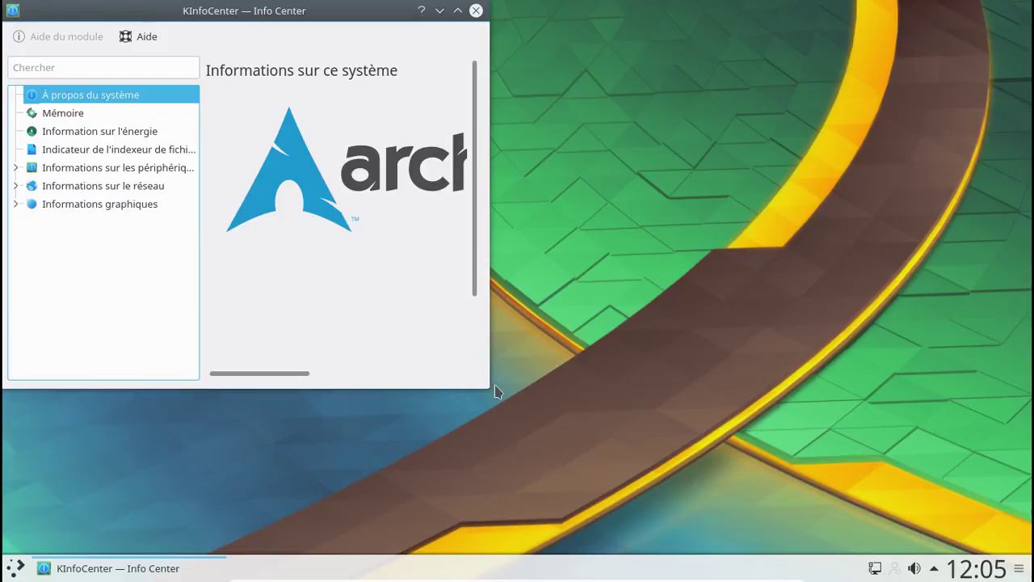
{"action": "left_click_drag", "start_coordinate": [486, 383], "coordinate": [916, 479]}
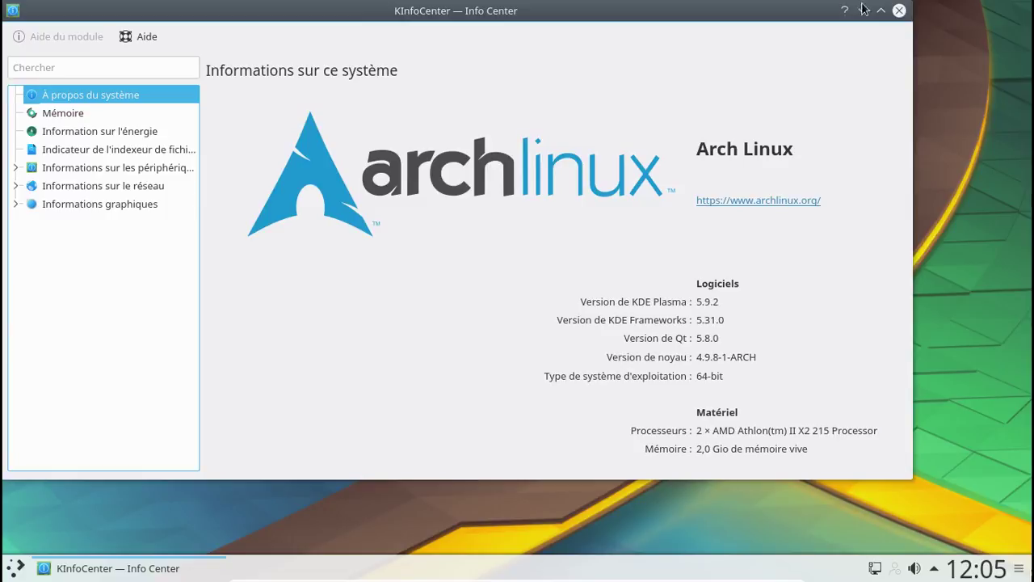
{"action": "left_click", "coordinate": [899, 10]}
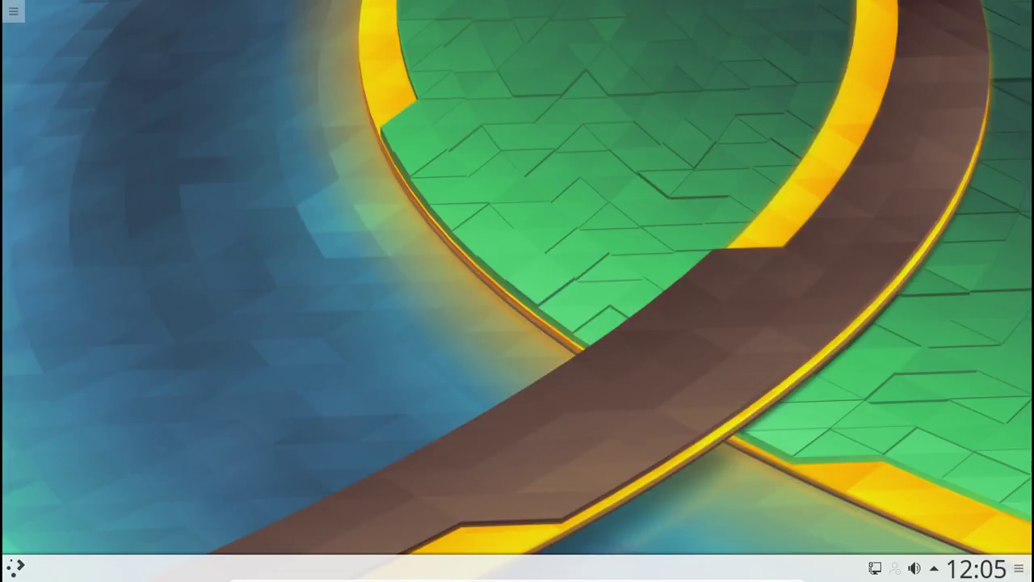
- Launch Pamac from the application launcher and centre its window
{"action": "left_click", "coordinate": [13, 572]}
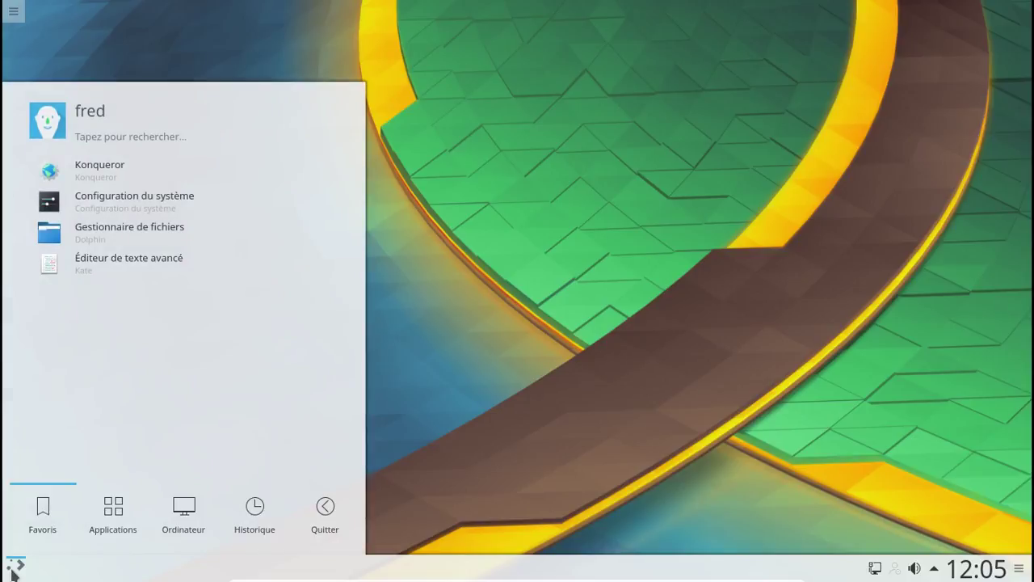
{"action": "type", "text": "pacm"}
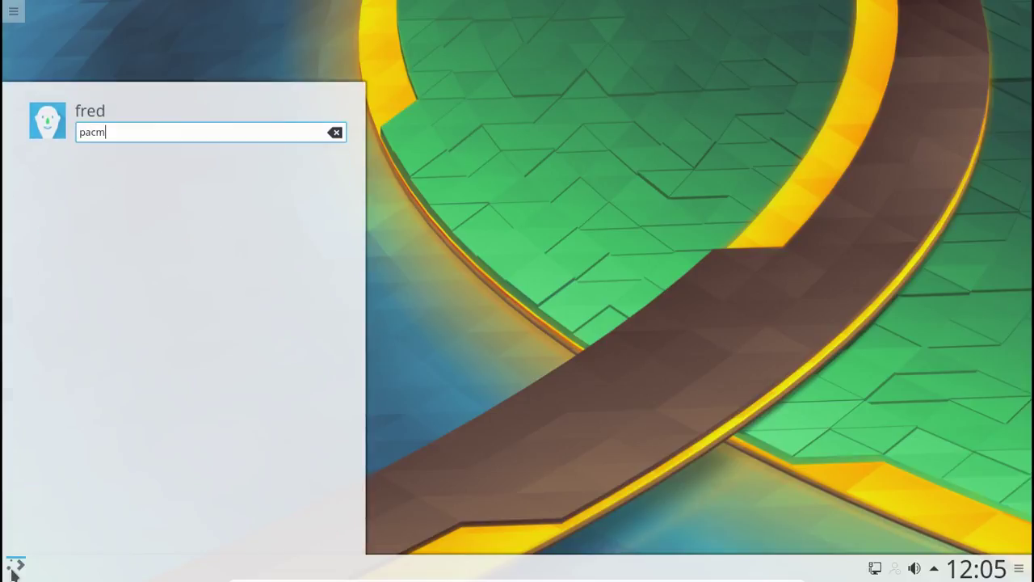
{"action": "key", "text": "BackSpace"}
{"action": "key", "text": "BackSpace"}
{"action": "type", "text": "mac"}
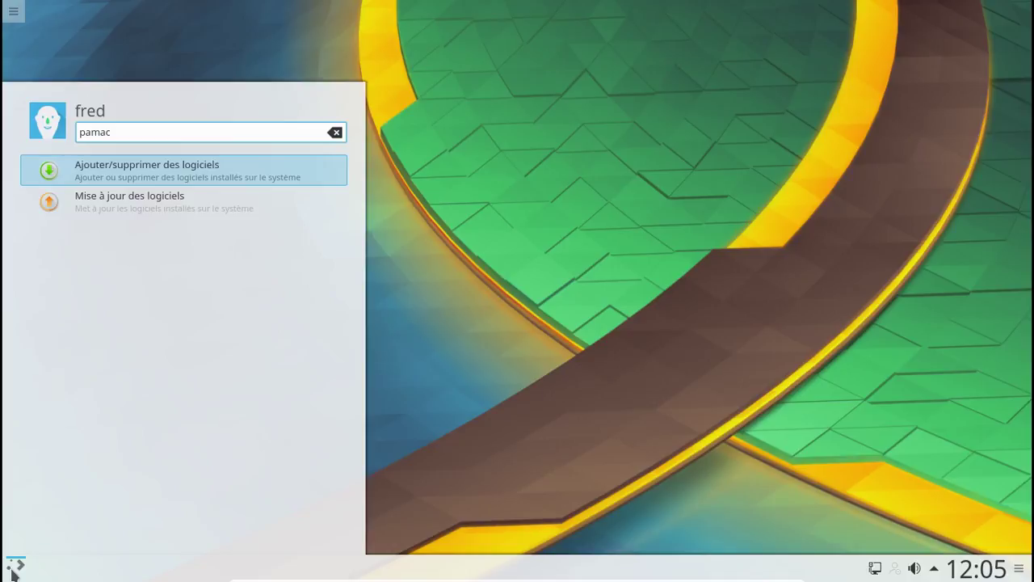
{"action": "key", "text": "Return"}
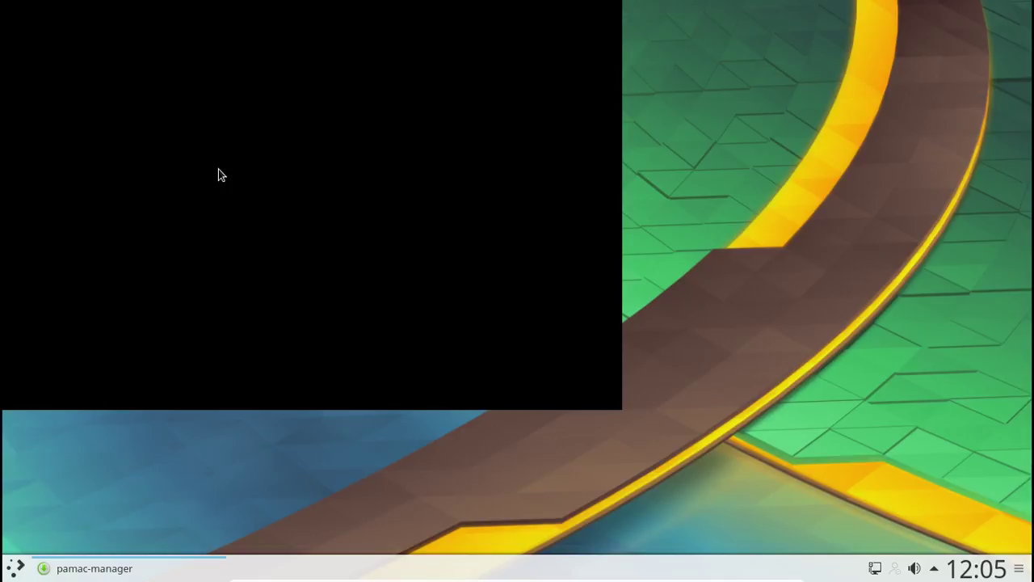
{"action": "left_click", "coordinate": [115, 565]}
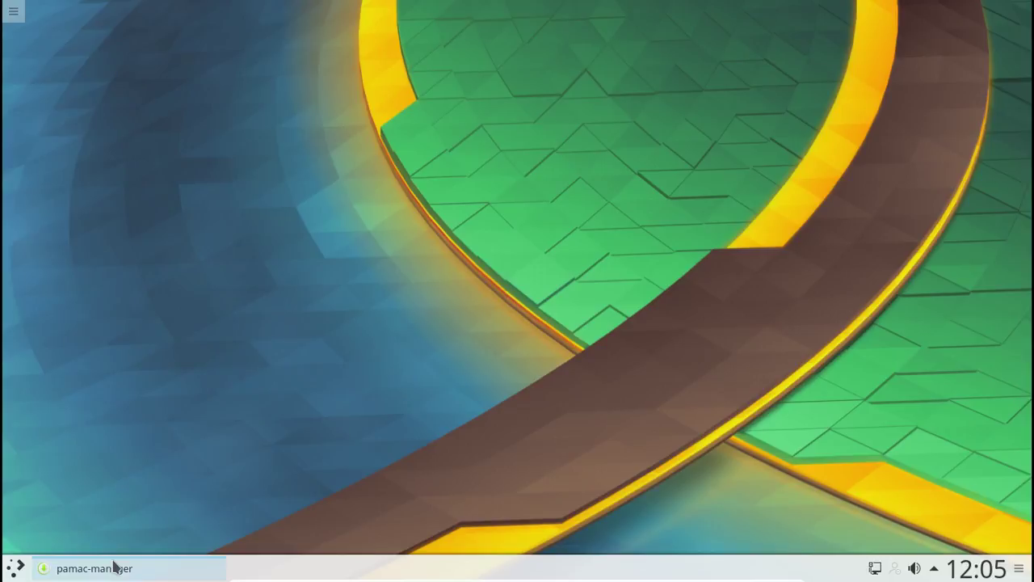
{"action": "left_click", "coordinate": [115, 568]}
{"action": "left_click_drag", "start_coordinate": [154, 28], "coordinate": [301, 70]}
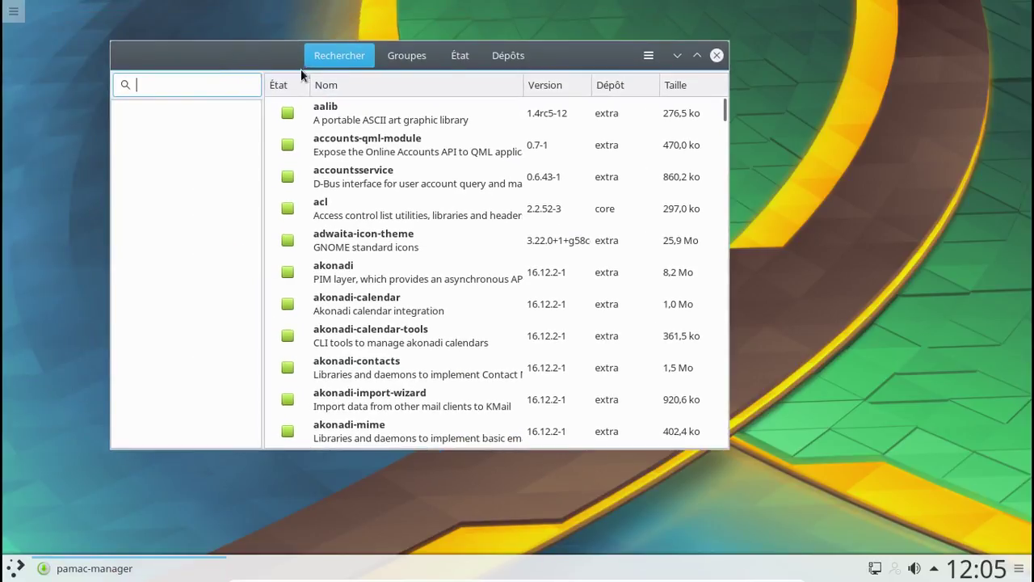
- Open Pamac's preferences, authenticating with the administrator password
{"action": "left_click", "coordinate": [650, 58]}
{"action": "left_click", "coordinate": [612, 171]}
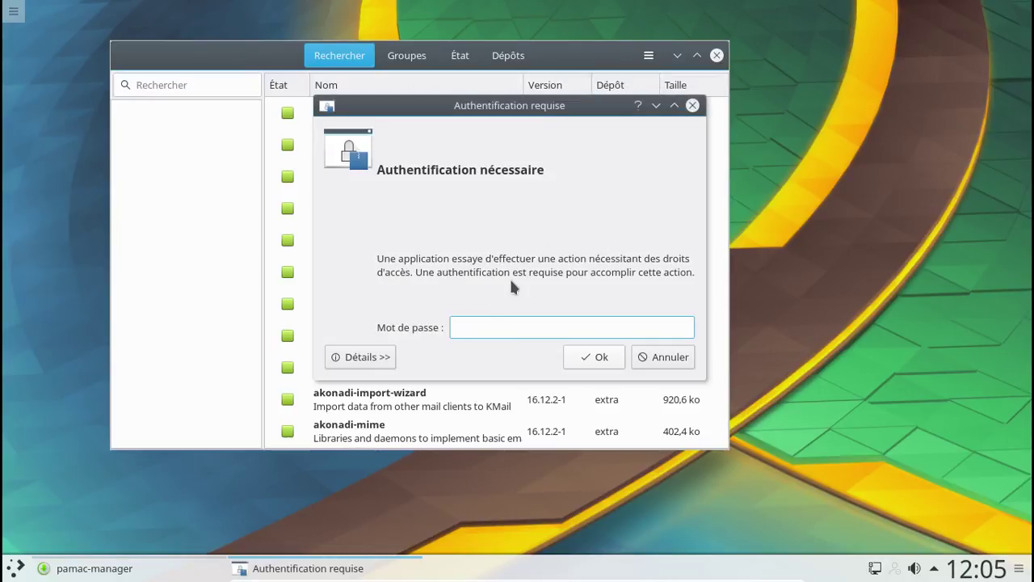
{"action": "type", "text": "••••••••"}
{"action": "key", "text": "Return"}
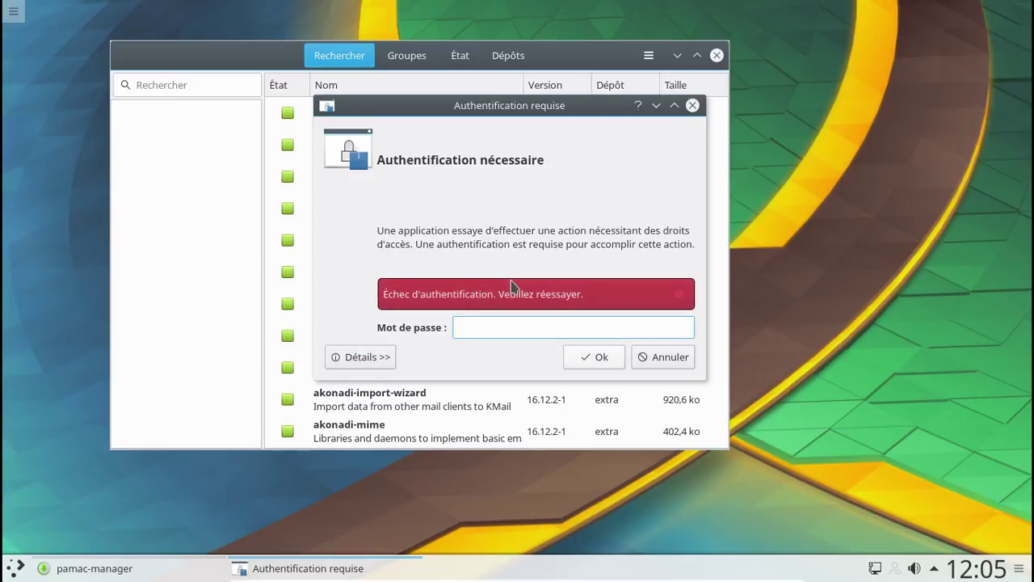
{"action": "type", "text": "••••••"}
{"action": "key", "text": "BackSpace"}
{"action": "key", "text": "BackSpace"}
{"action": "key", "text": "BackSpace"}
{"action": "key", "text": "BackSpace"}
{"action": "key", "text": "BackSpace"}
{"action": "key", "text": "BackSpace"}
{"action": "type", "text": "••••••••"}
{"action": "key", "text": "Return"}
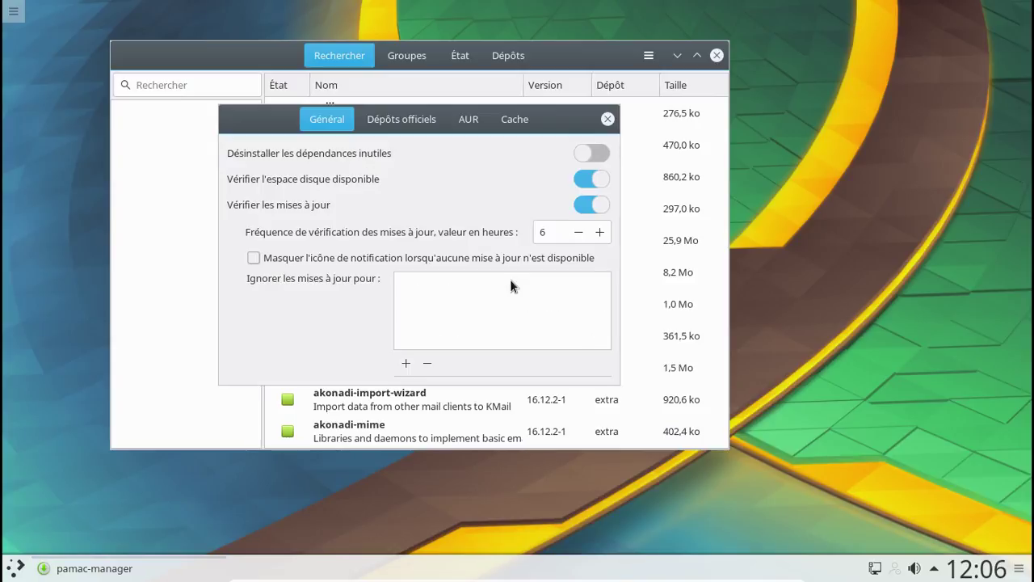
- Enable unneeded-dependency removal, set update checks to every 3 hours, and enable AUR support
{"action": "left_click", "coordinate": [598, 157]}
{"action": "left_click", "coordinate": [580, 232]}
{"action": "left_click", "coordinate": [582, 233]}
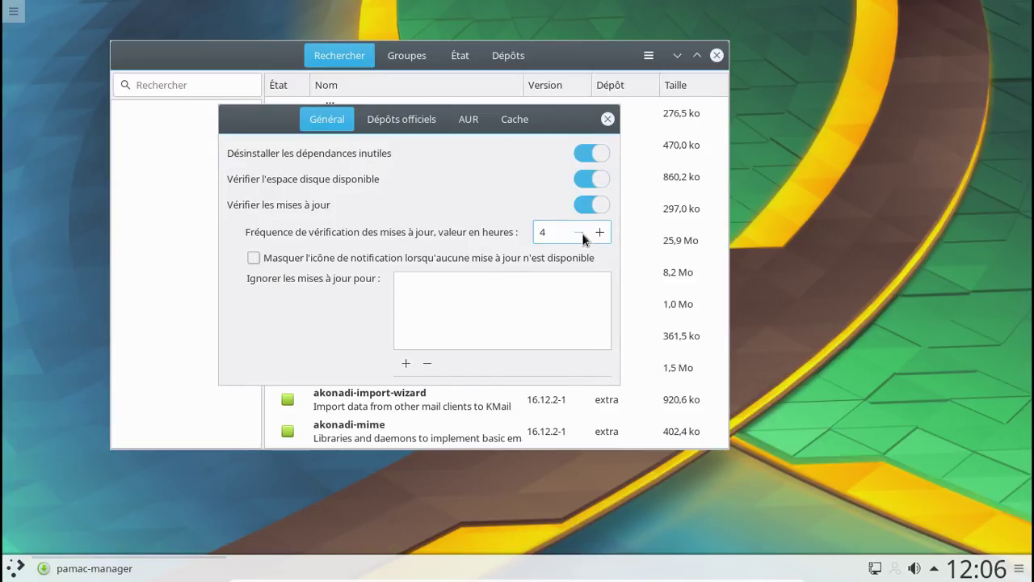
{"action": "left_click", "coordinate": [582, 233]}
{"action": "left_click", "coordinate": [394, 118]}
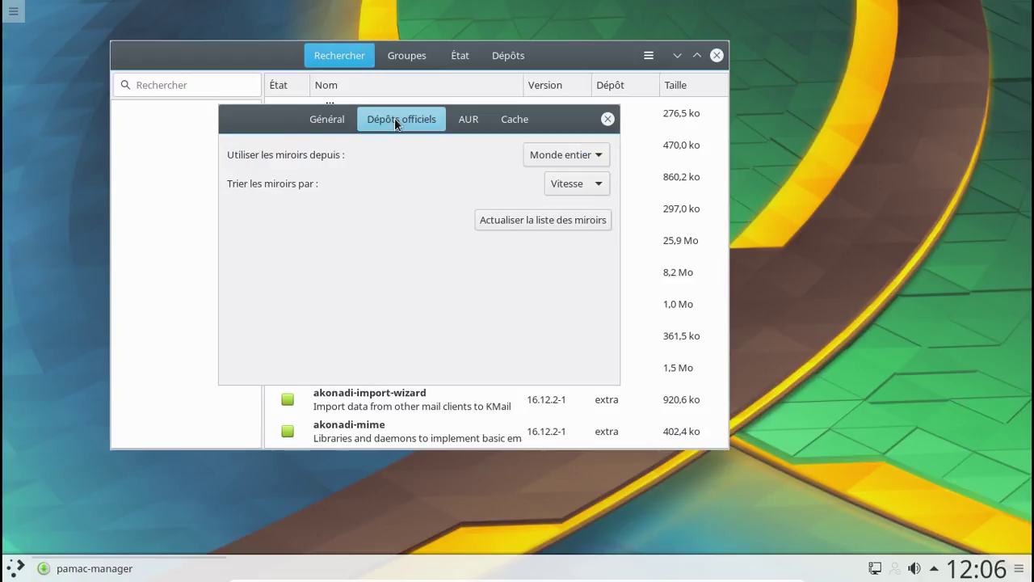
{"action": "left_click", "coordinate": [476, 121]}
{"action": "left_click", "coordinate": [596, 194]}
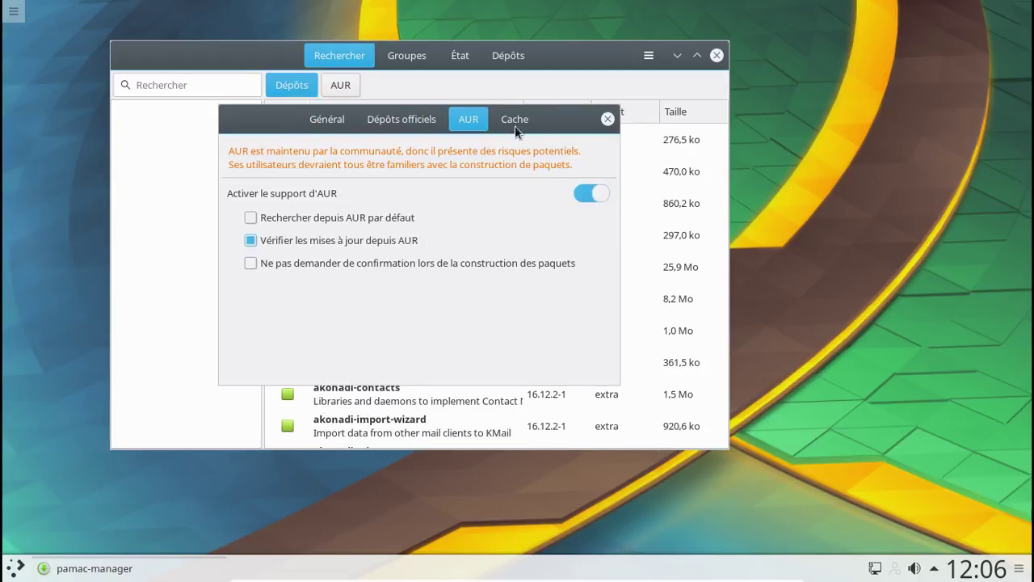
{"action": "left_click", "coordinate": [515, 121]}
{"action": "left_click", "coordinate": [596, 212]}
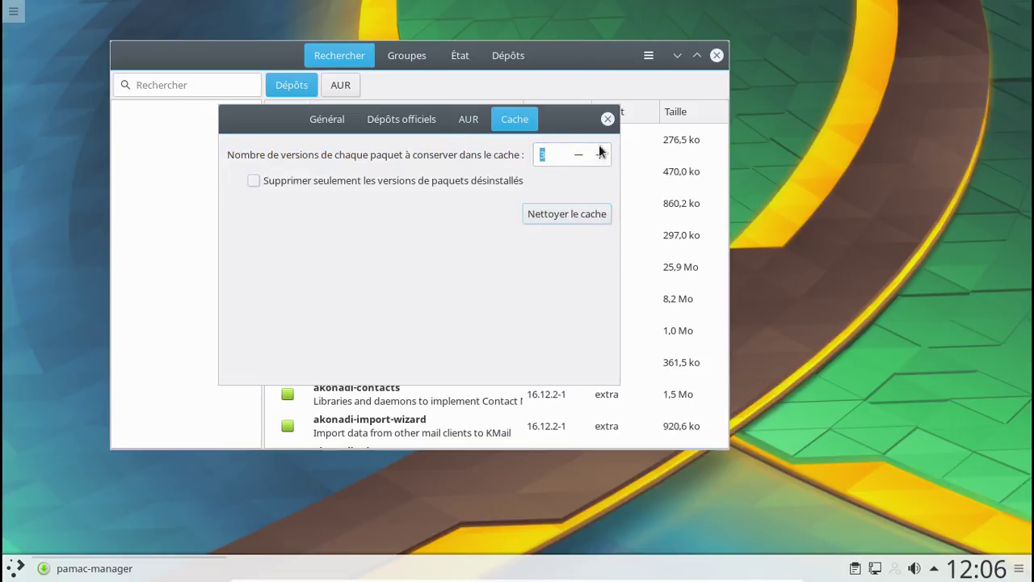
{"action": "left_click", "coordinate": [608, 119]}
{"action": "left_click", "coordinate": [247, 91]}
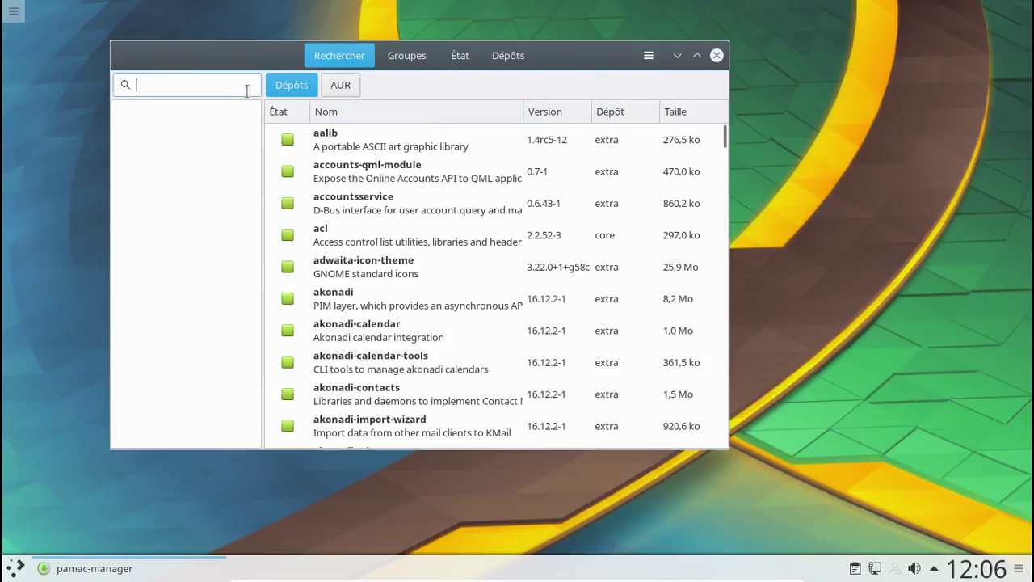
- Search kde-l10n and install the French package kde-l10n-fr
{"action": "type", "text": "kde-l10n"}
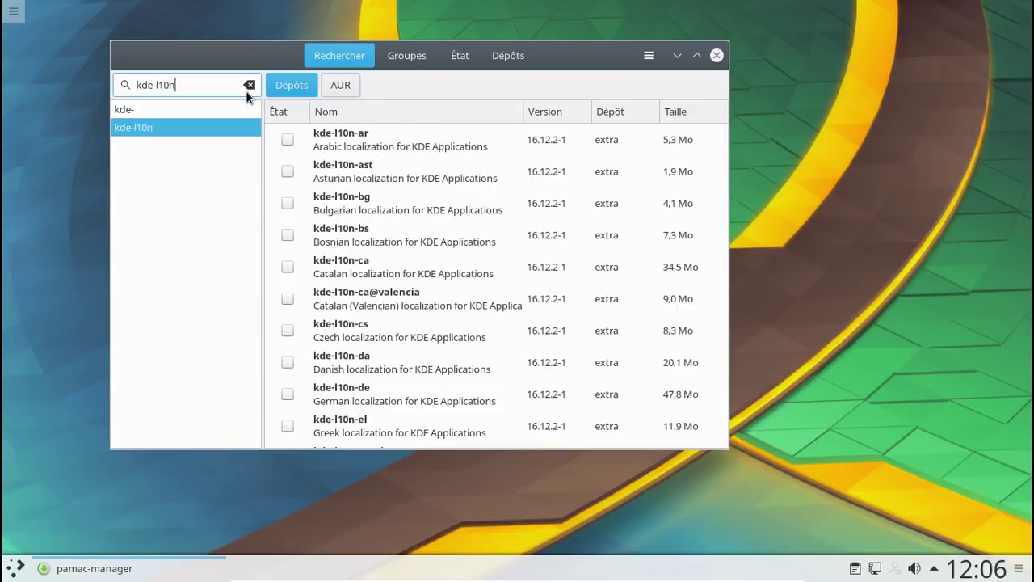
{"action": "scroll", "coordinate": [413, 196], "scroll_direction": "down", "scroll_amount": 6}
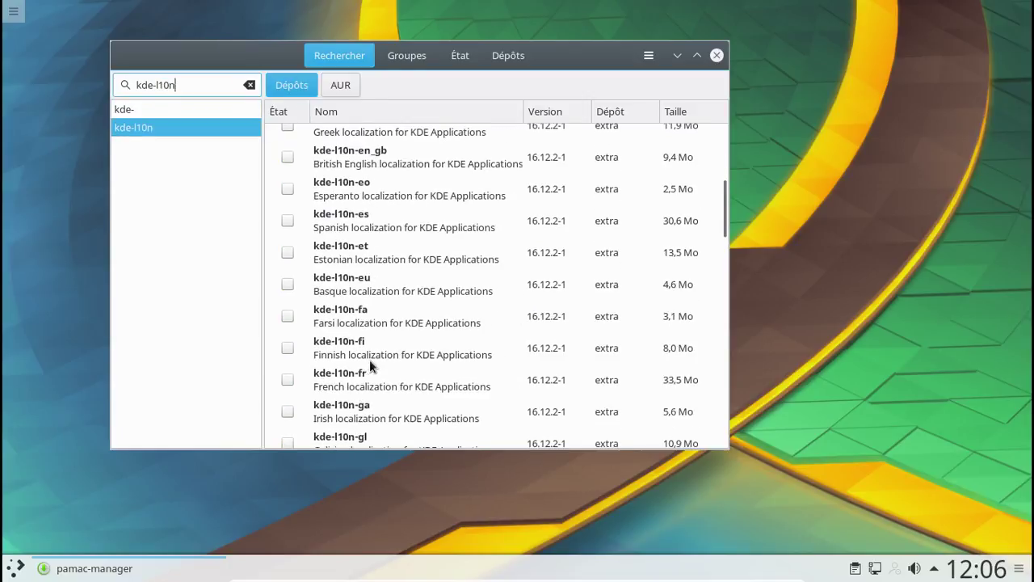
{"action": "left_click", "coordinate": [291, 381]}
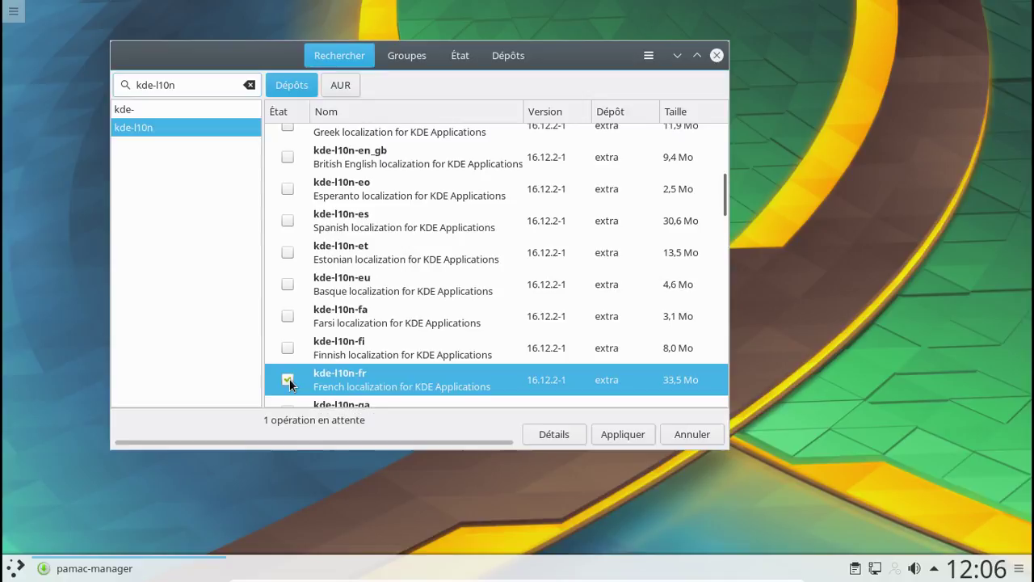
{"action": "left_click", "coordinate": [620, 433]}
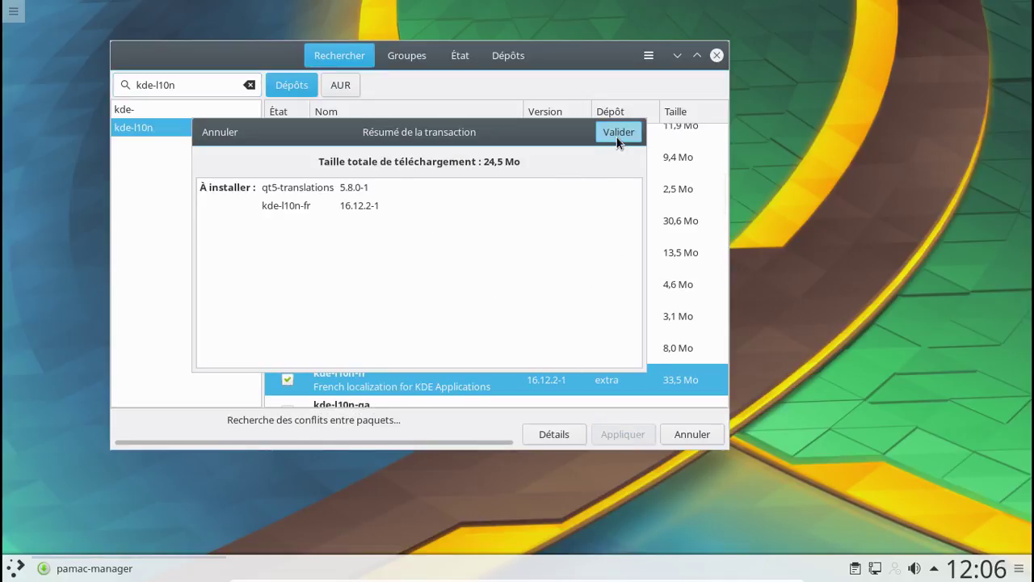
{"action": "left_click", "coordinate": [616, 134]}
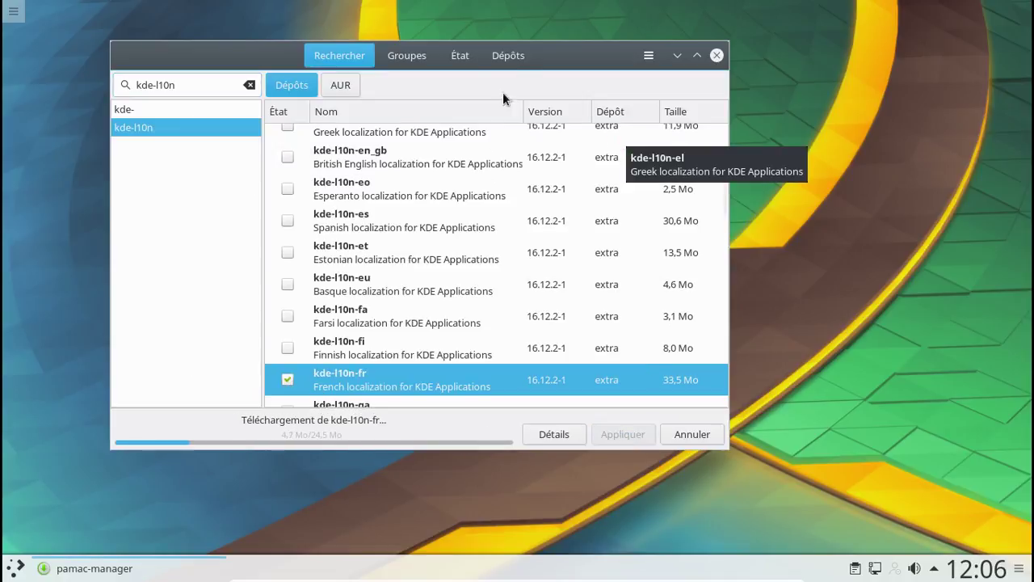
- Replace the search term with 'calligra' to search the repositories
{"action": "left_click_drag", "start_coordinate": [227, 52], "coordinate": [301, 60]}
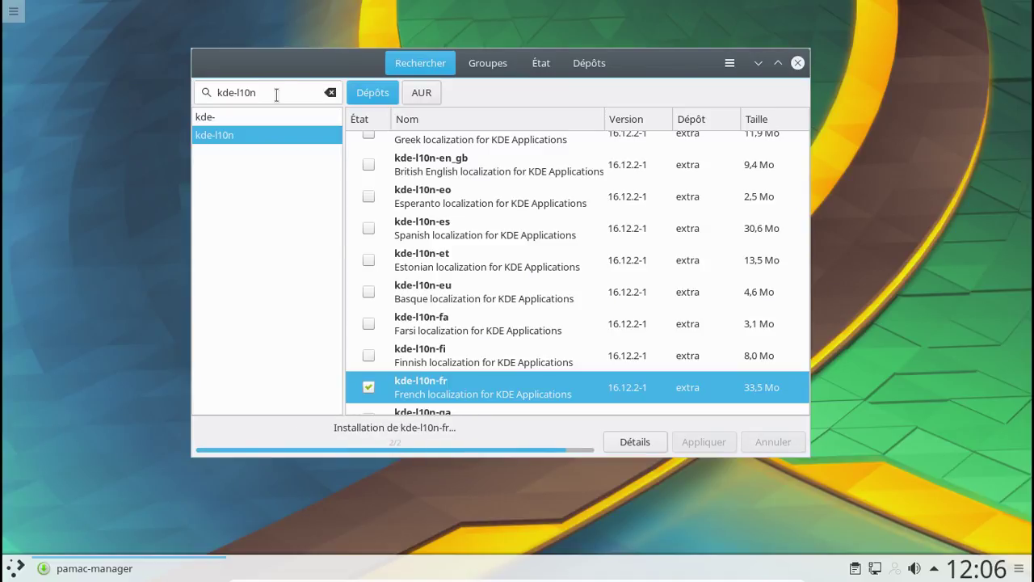
{"action": "left_click_drag", "start_coordinate": [276, 95], "coordinate": [208, 93]}
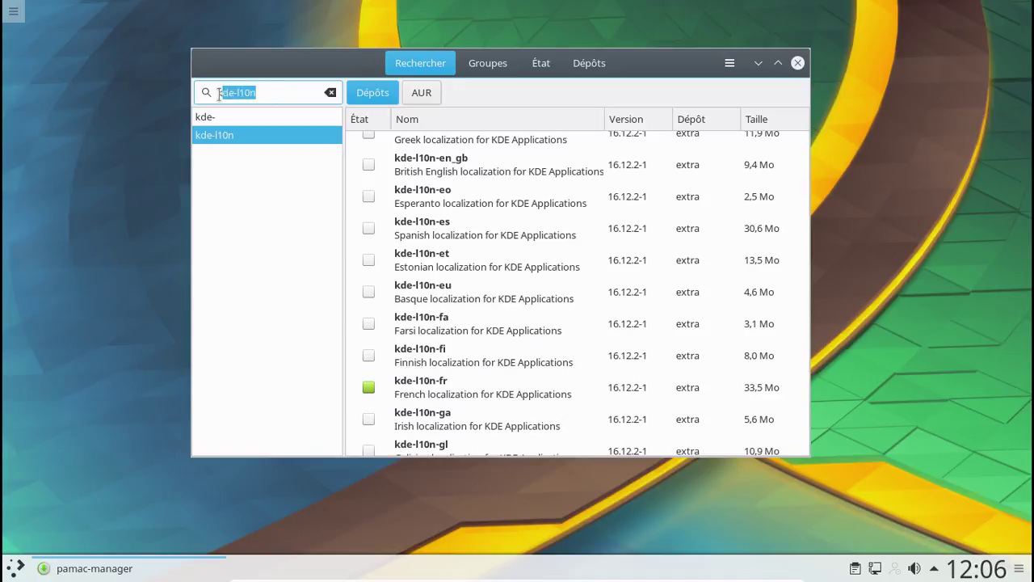
{"action": "type", "text": "calligra"}
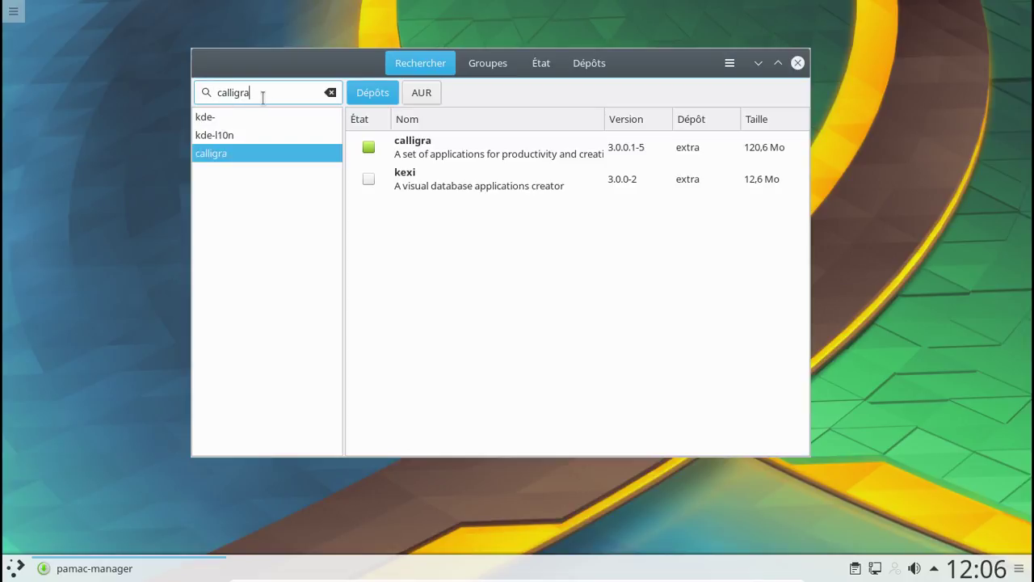
- Search the AUR for pamac and install pamac-tray-appindicator
{"action": "key", "text": "ctrl+a"}
{"action": "key", "text": "BackSpace"}
{"action": "type", "text": "pamac"}
{"action": "key", "text": "Return"}
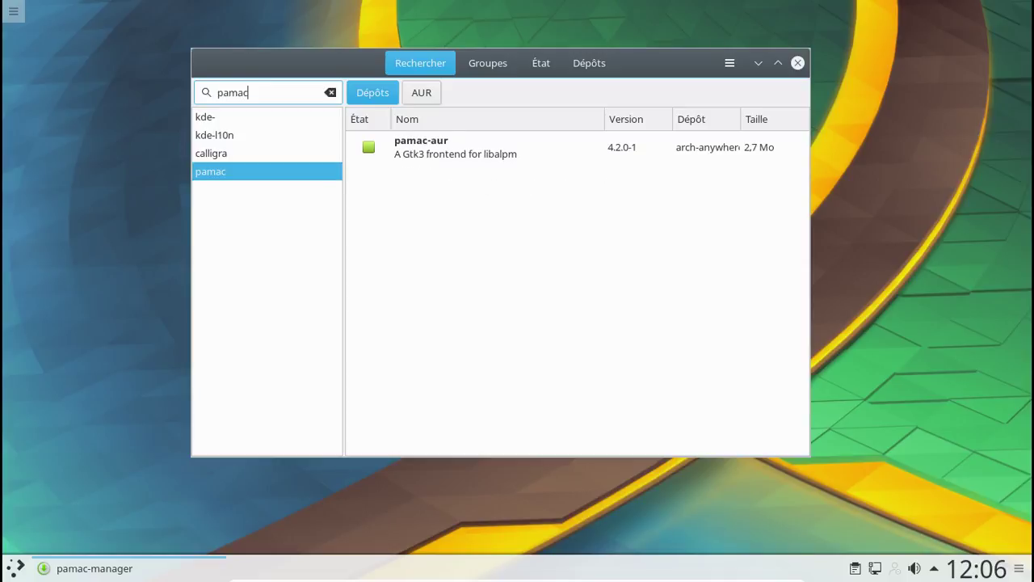
{"action": "left_click", "coordinate": [411, 93]}
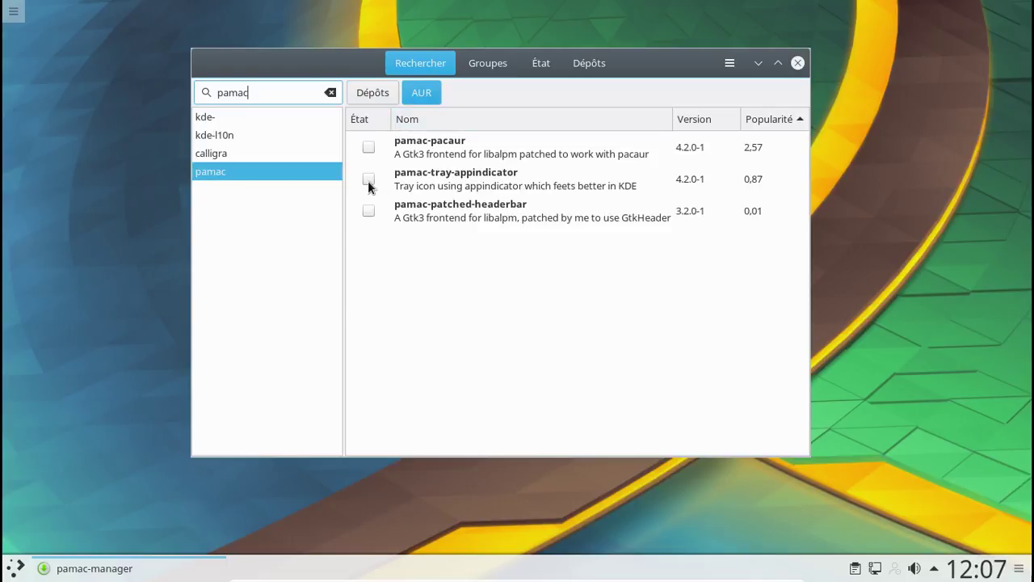
{"action": "left_click", "coordinate": [369, 179]}
{"action": "left_click", "coordinate": [708, 445]}
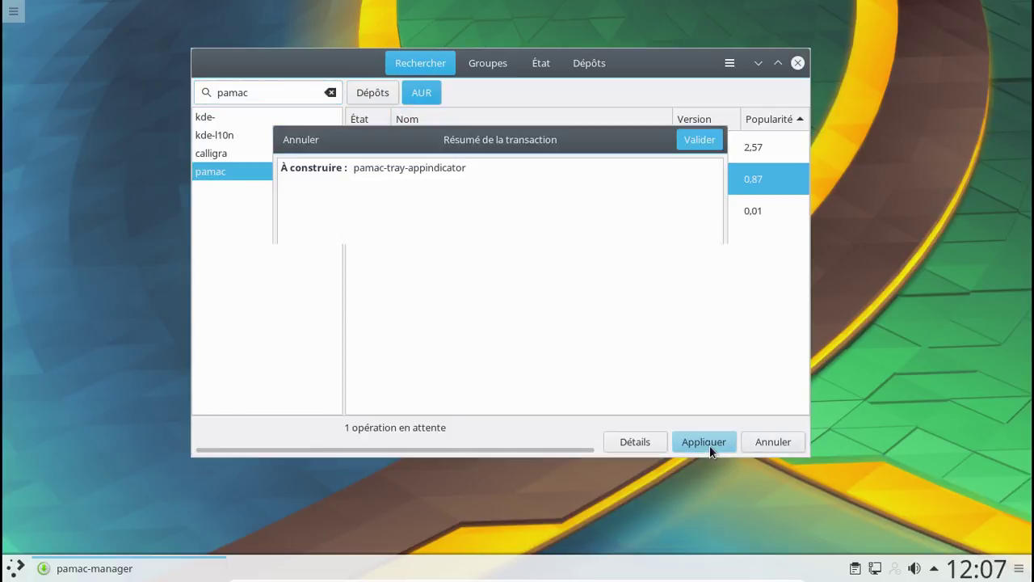
{"action": "left_click", "coordinate": [698, 141]}
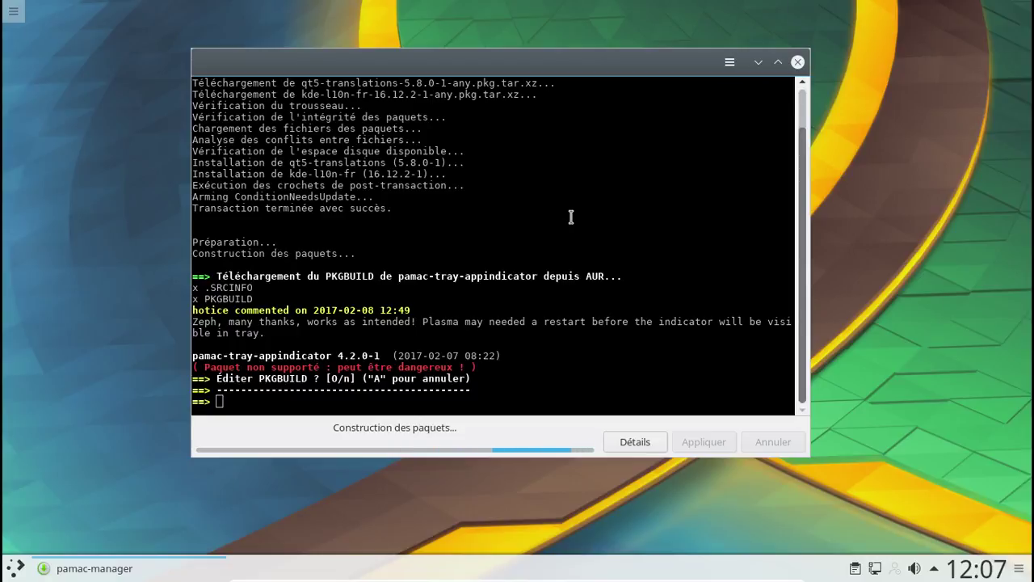
- In the build terminal, skip PKGBUILD editing, approve compiling, authenticate, and accept missing dependencies
{"action": "type", "text": "n"}
{"action": "key", "text": "Return"}
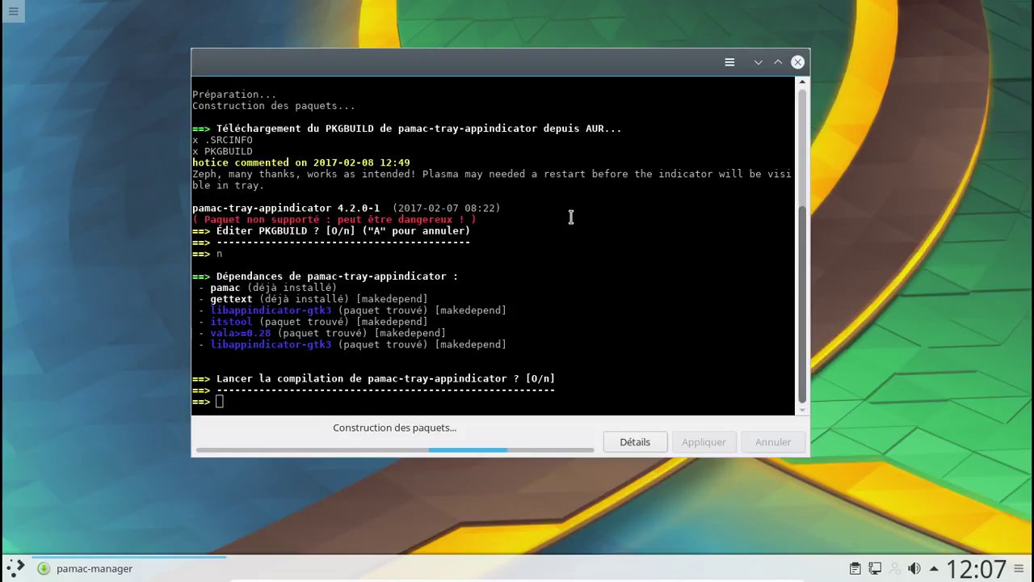
{"action": "type", "text": "o"}
{"action": "key", "text": "Return"}
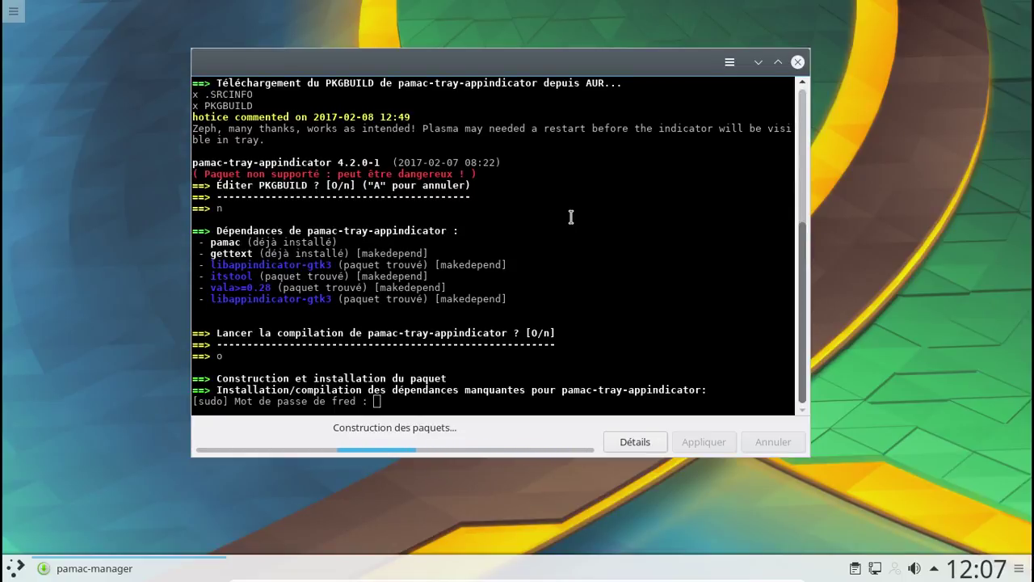
{"action": "key", "text": "Return"}
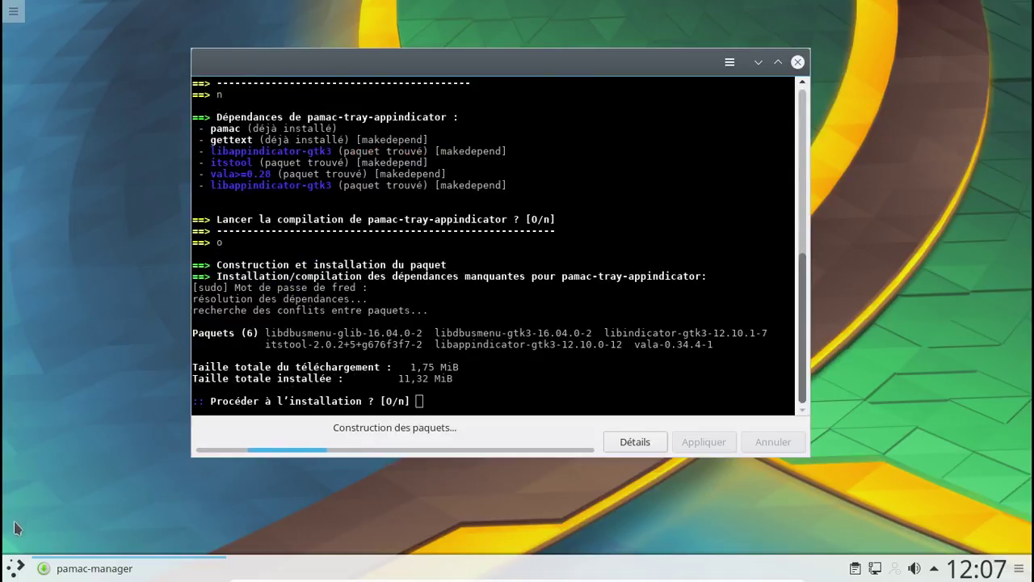
{"action": "key", "text": "Return"}
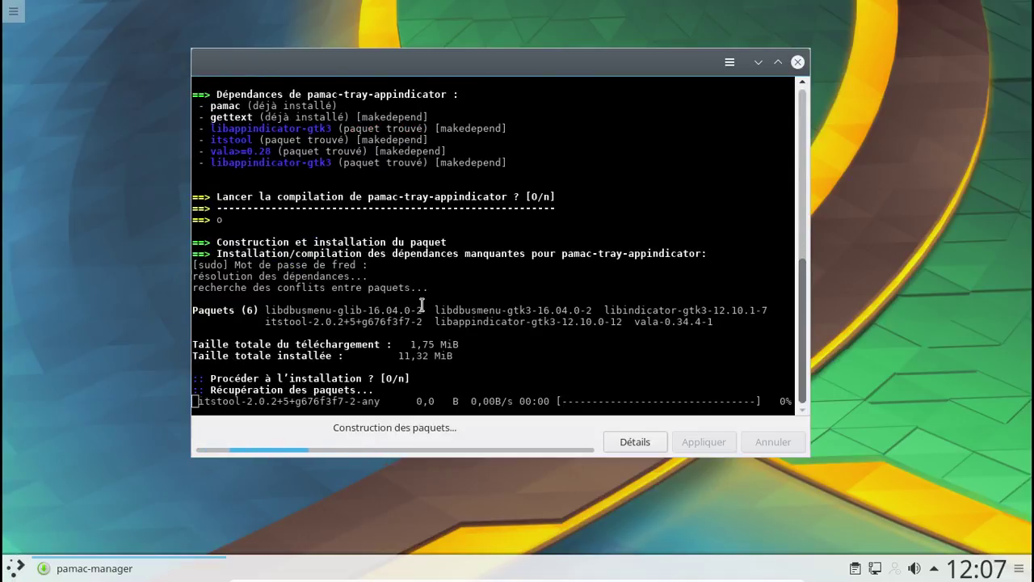
{"action": "left_click", "coordinate": [16, 567]}
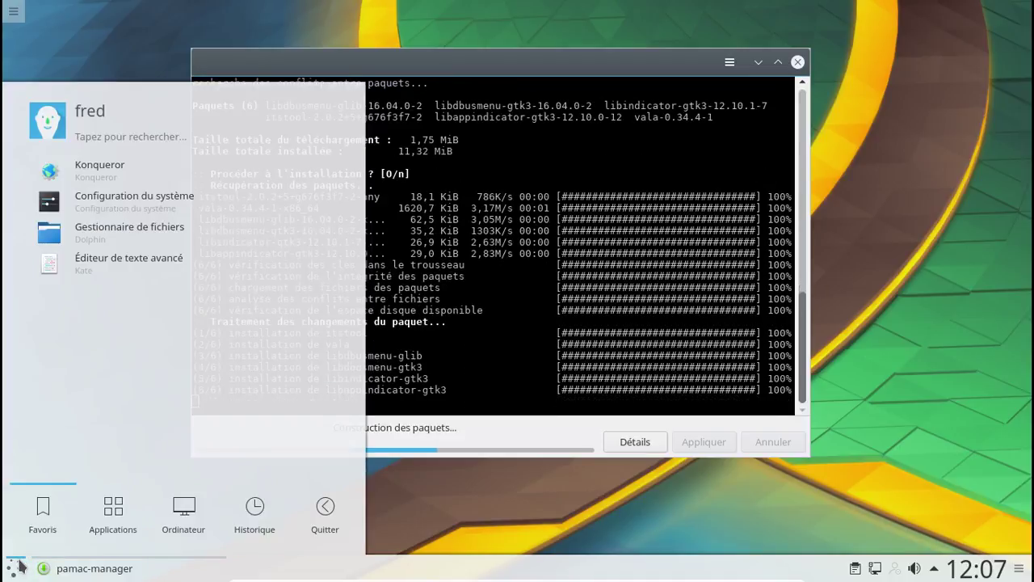
- In System Settings, add français to the preferred languages and apply it
{"action": "left_click", "coordinate": [134, 202]}
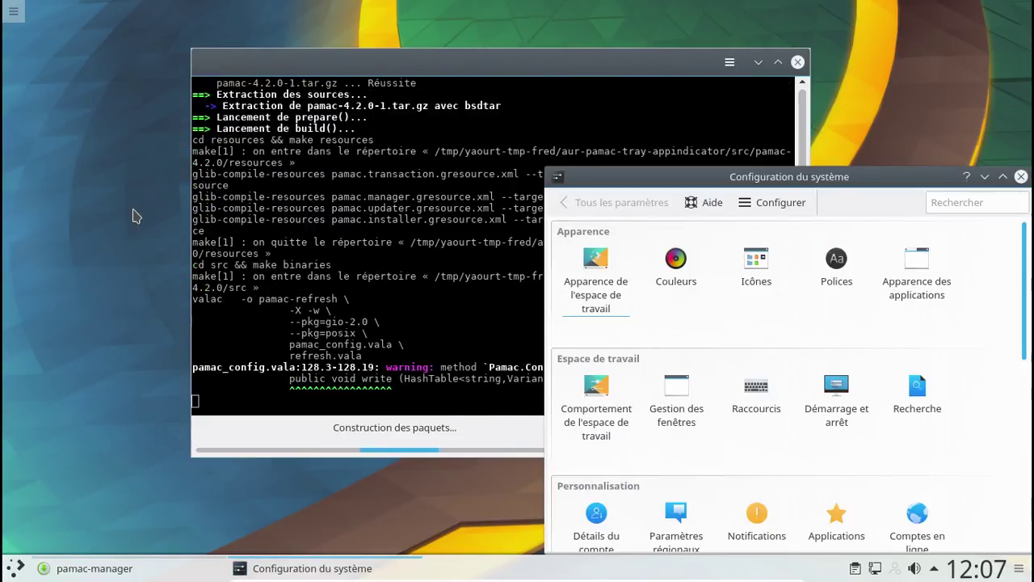
{"action": "left_click_drag", "start_coordinate": [688, 183], "coordinate": [522, 124]}
{"action": "scroll", "coordinate": [660, 311], "scroll_direction": "down", "scroll_amount": 2}
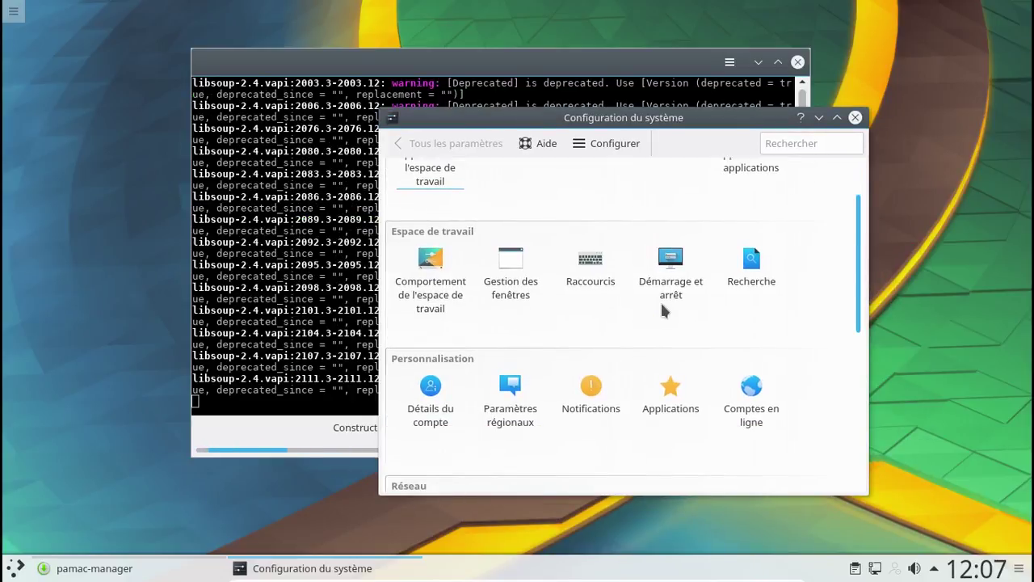
{"action": "scroll", "coordinate": [661, 310], "scroll_direction": "down", "scroll_amount": 1}
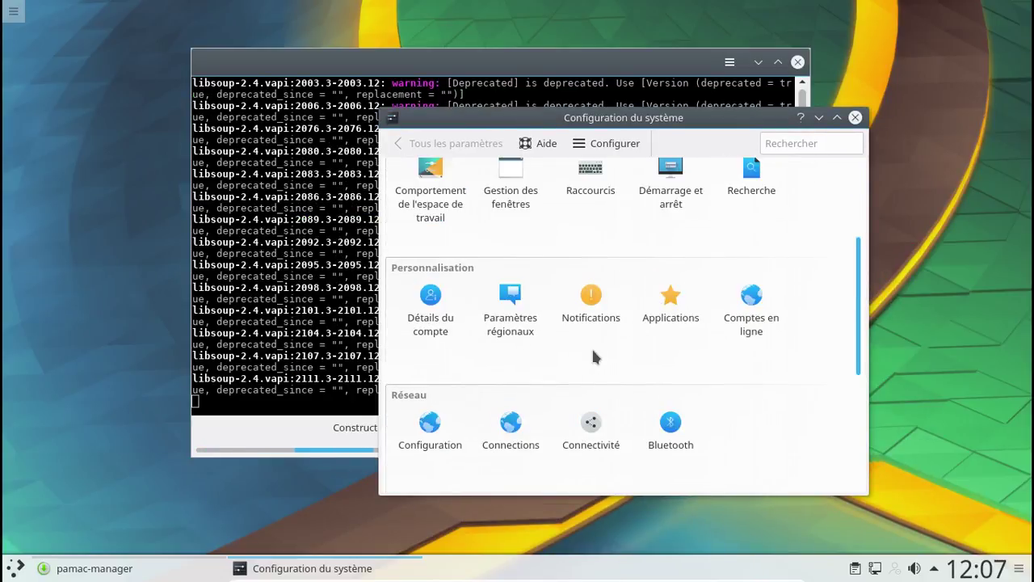
{"action": "left_click", "coordinate": [515, 301]}
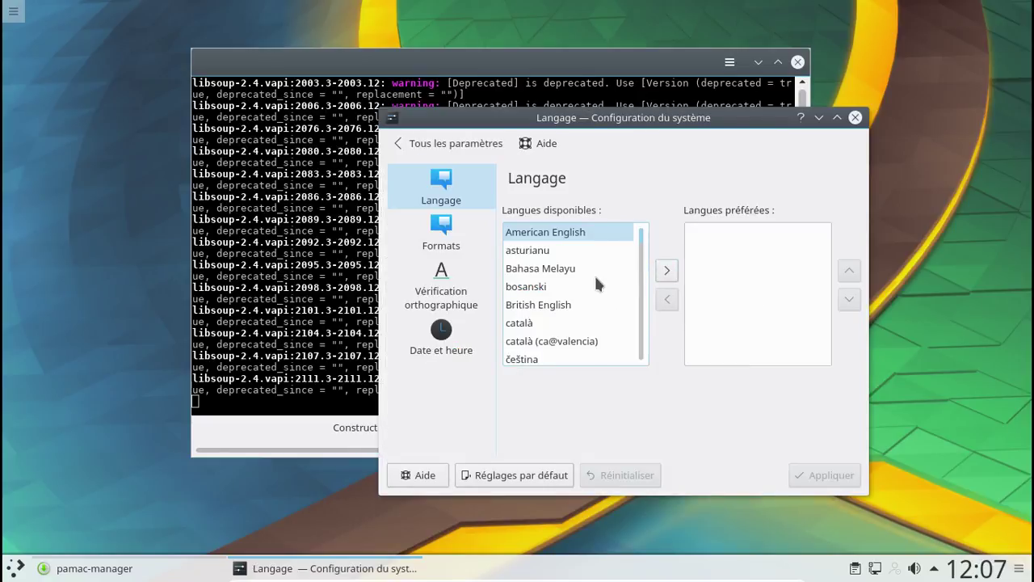
{"action": "scroll", "coordinate": [594, 275], "scroll_direction": "down", "scroll_amount": 3}
{"action": "scroll", "coordinate": [597, 282], "scroll_direction": "down", "scroll_amount": 2}
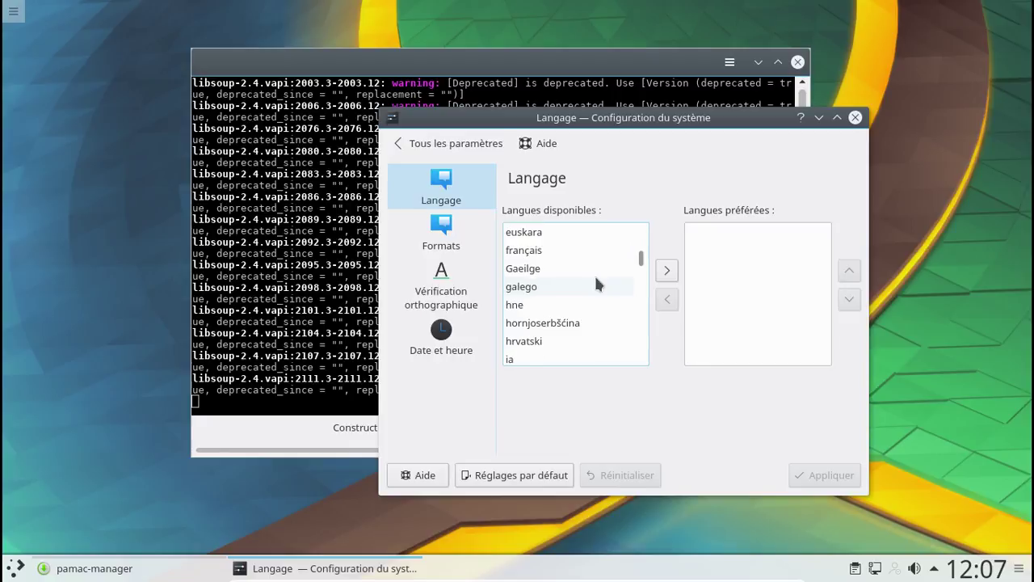
{"action": "left_click", "coordinate": [544, 253]}
{"action": "left_click", "coordinate": [664, 272]}
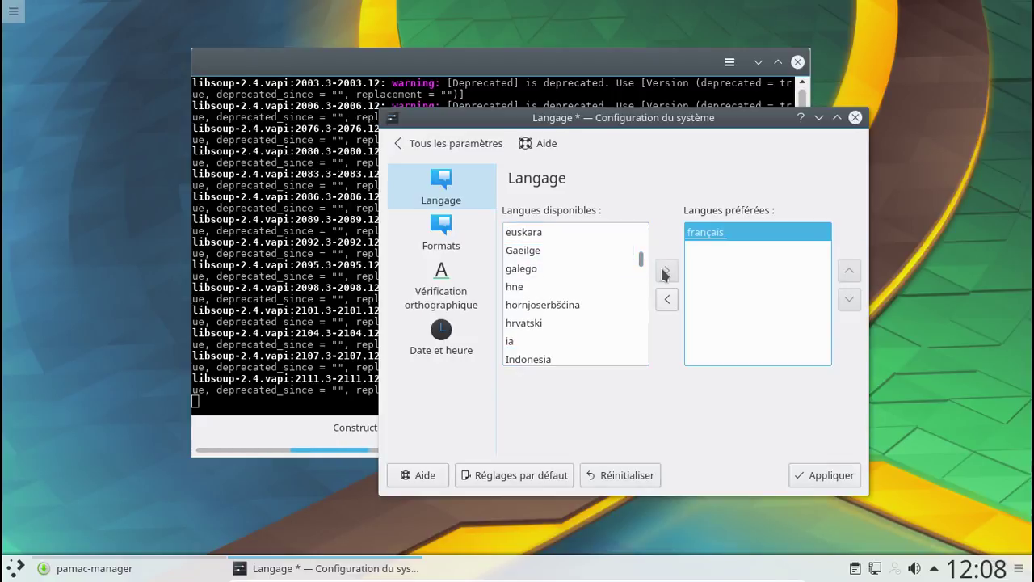
{"action": "left_click", "coordinate": [841, 477]}
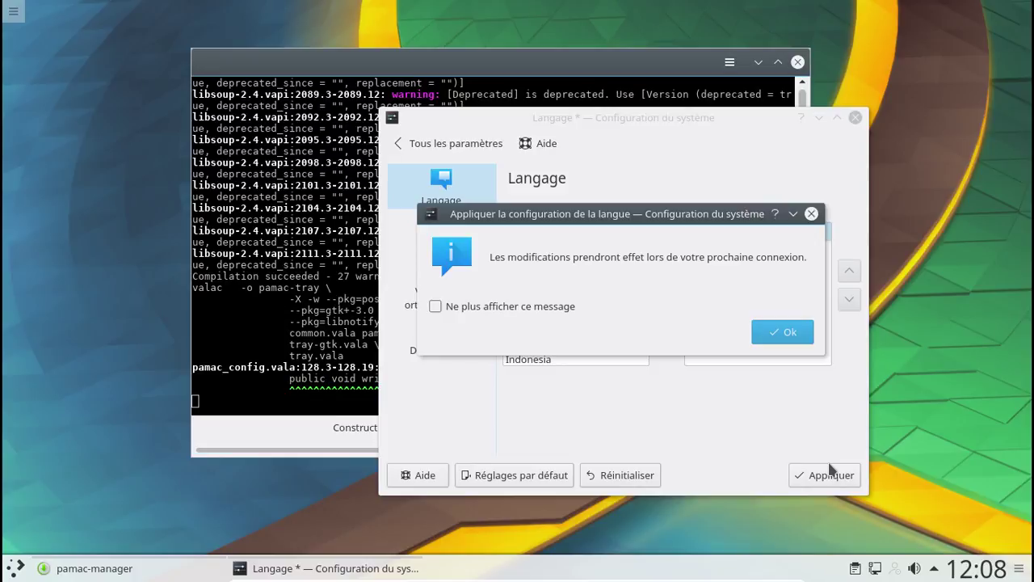
{"action": "left_click", "coordinate": [776, 340]}
- Check per-application audio streams in the volume controls, then return to the settings overview
{"action": "left_click", "coordinate": [916, 568]}
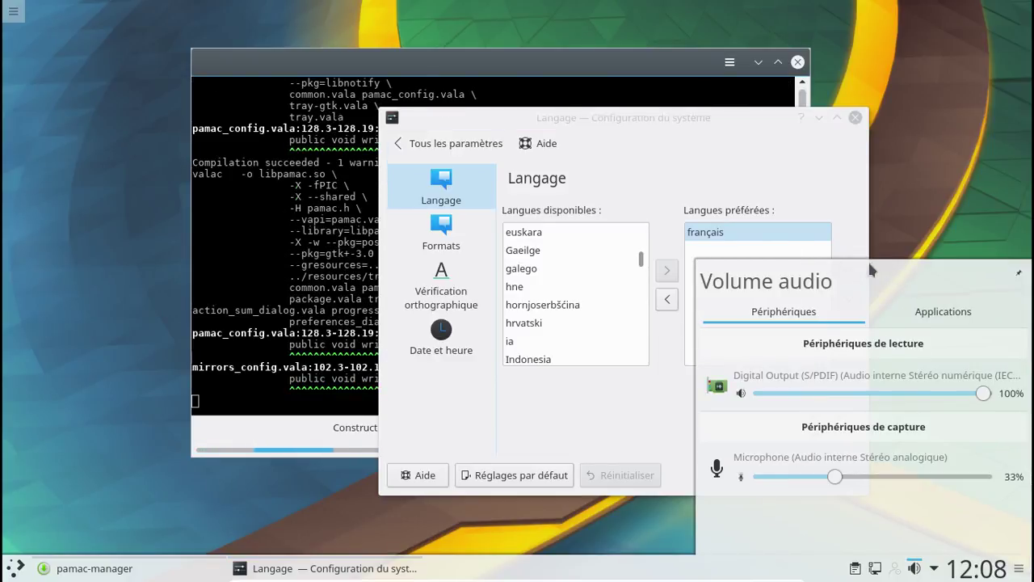
{"action": "left_click", "coordinate": [950, 312]}
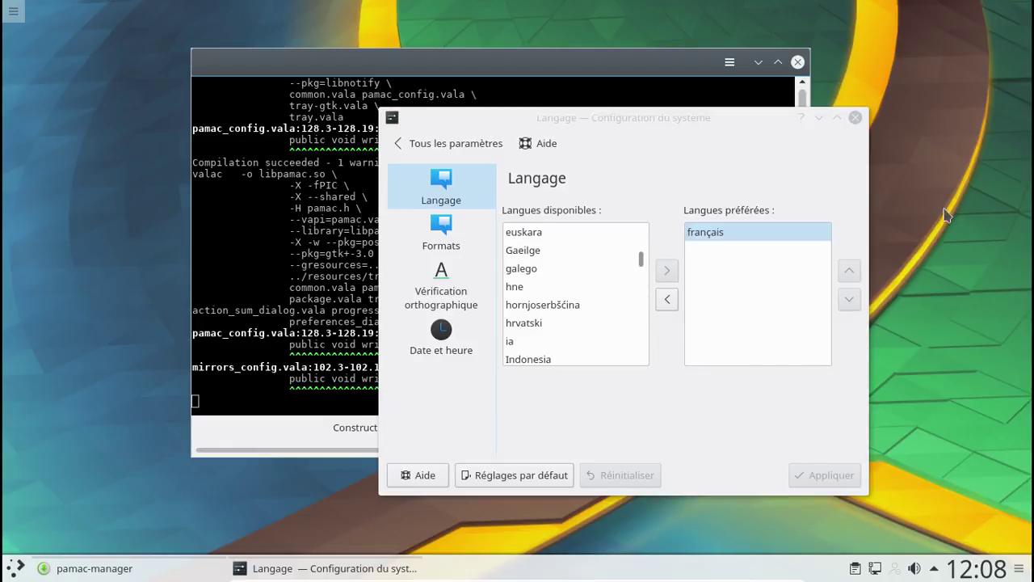
{"action": "left_click", "coordinate": [491, 141]}
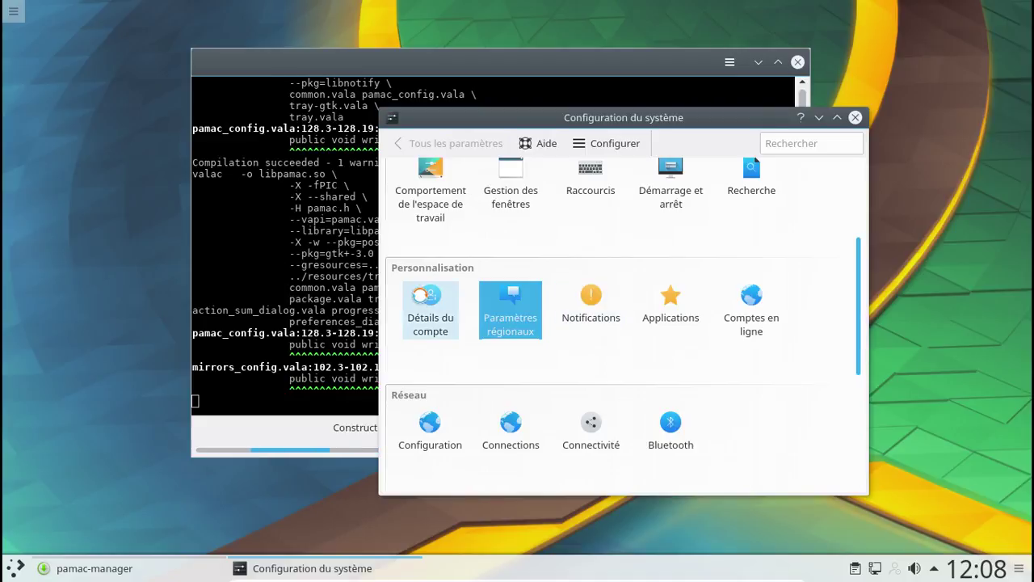
- Pick the Penguin picture from the avatar gallery and accept its crop
{"action": "left_click", "coordinate": [421, 302]}
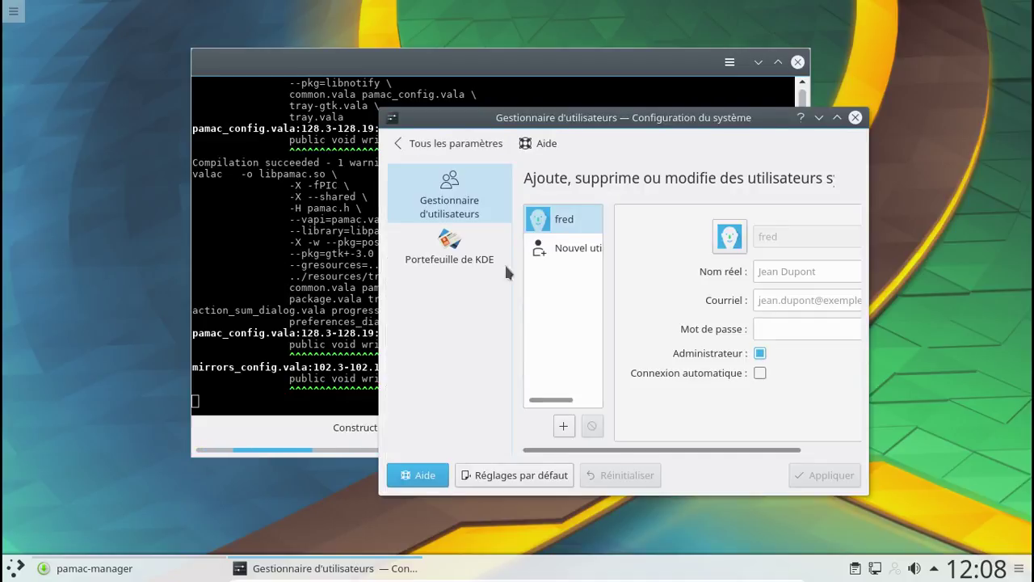
{"action": "left_click", "coordinate": [730, 236]}
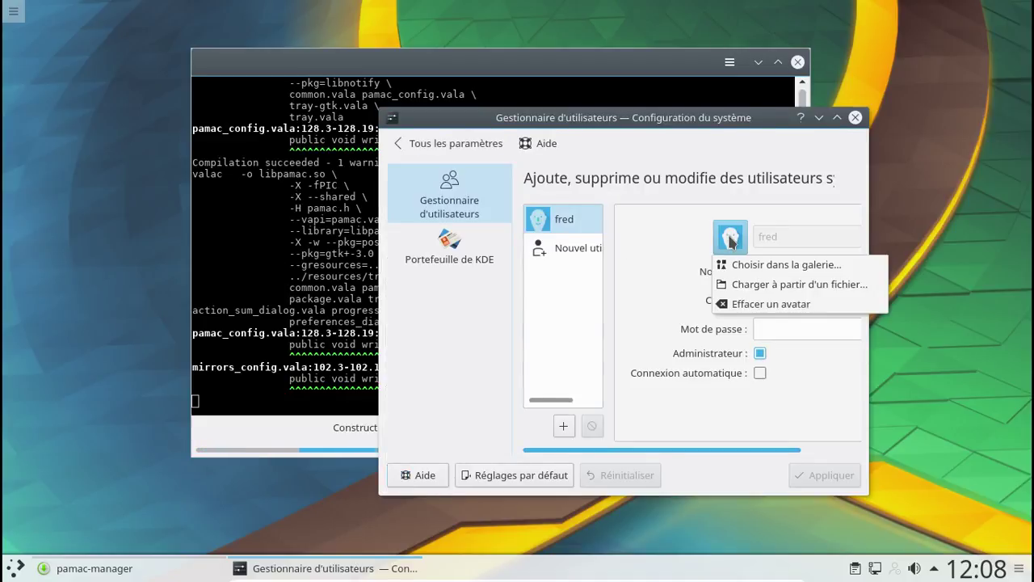
{"action": "left_click", "coordinate": [760, 271]}
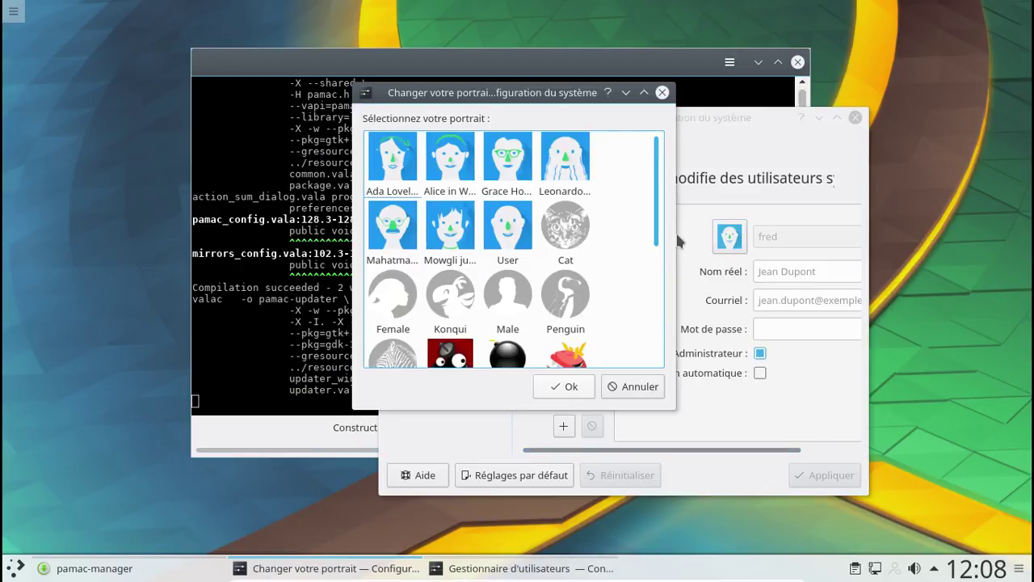
{"action": "left_click_drag", "start_coordinate": [658, 210], "coordinate": [656, 336]}
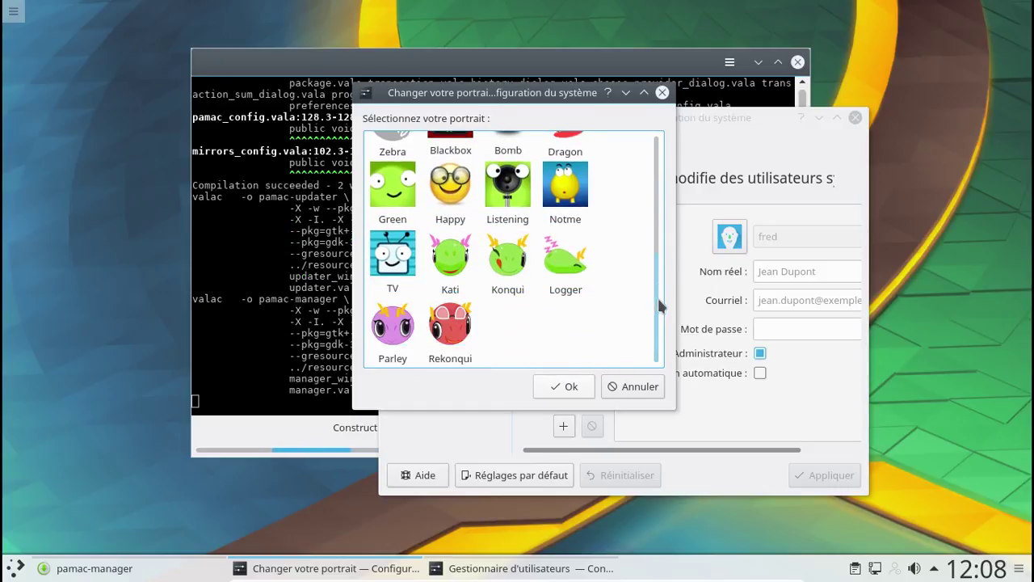
{"action": "scroll", "coordinate": [660, 299], "scroll_direction": "up", "scroll_amount": 1}
{"action": "scroll", "coordinate": [660, 267], "scroll_direction": "up", "scroll_amount": 1}
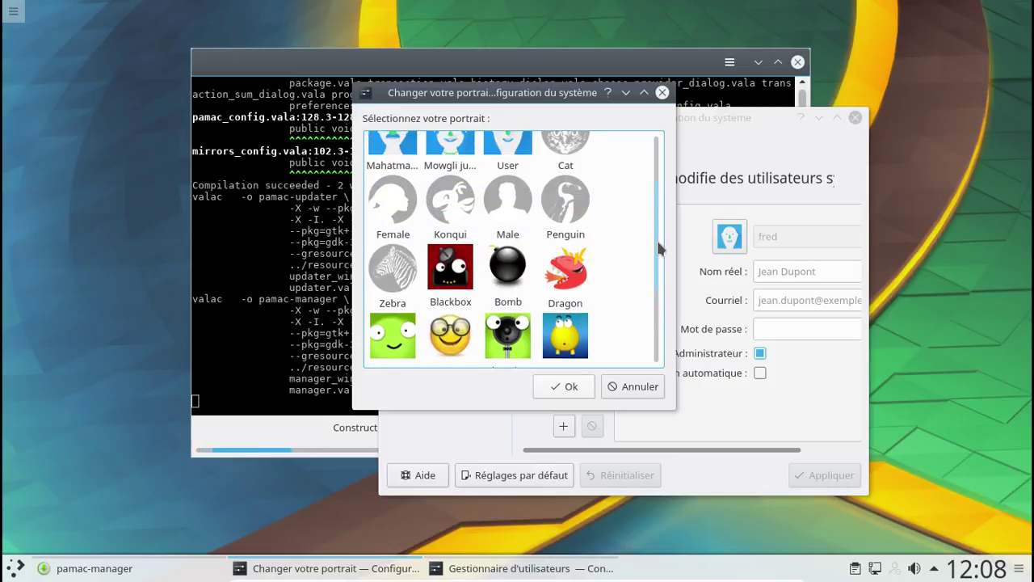
{"action": "scroll", "coordinate": [657, 234], "scroll_direction": "up", "scroll_amount": 1}
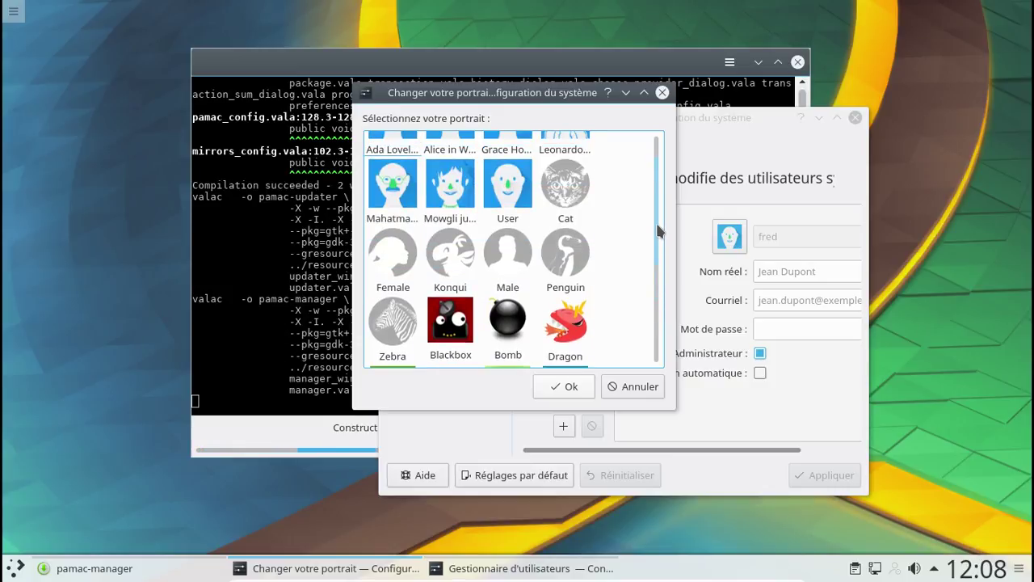
{"action": "left_click", "coordinate": [564, 255]}
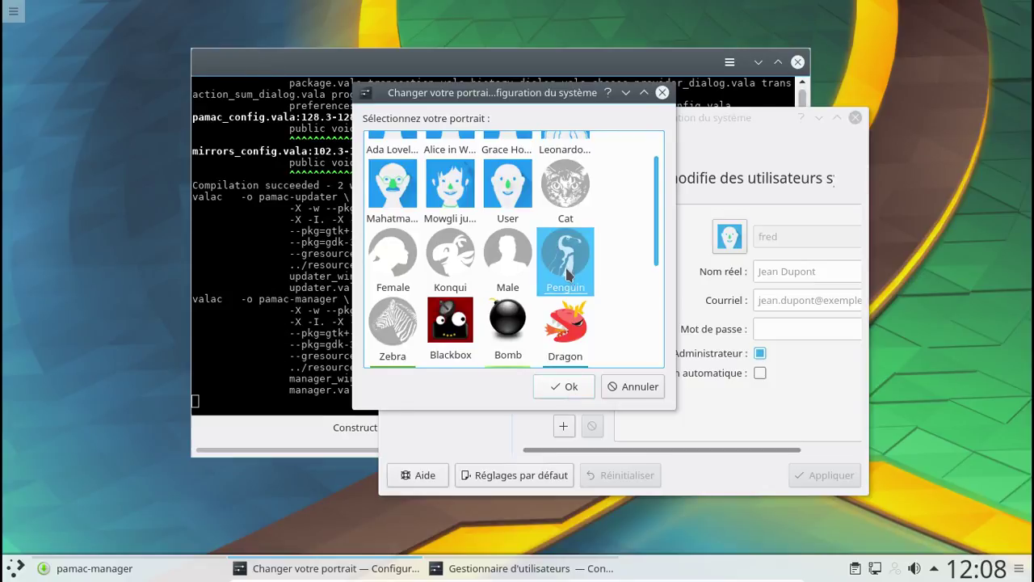
{"action": "left_click", "coordinate": [568, 386]}
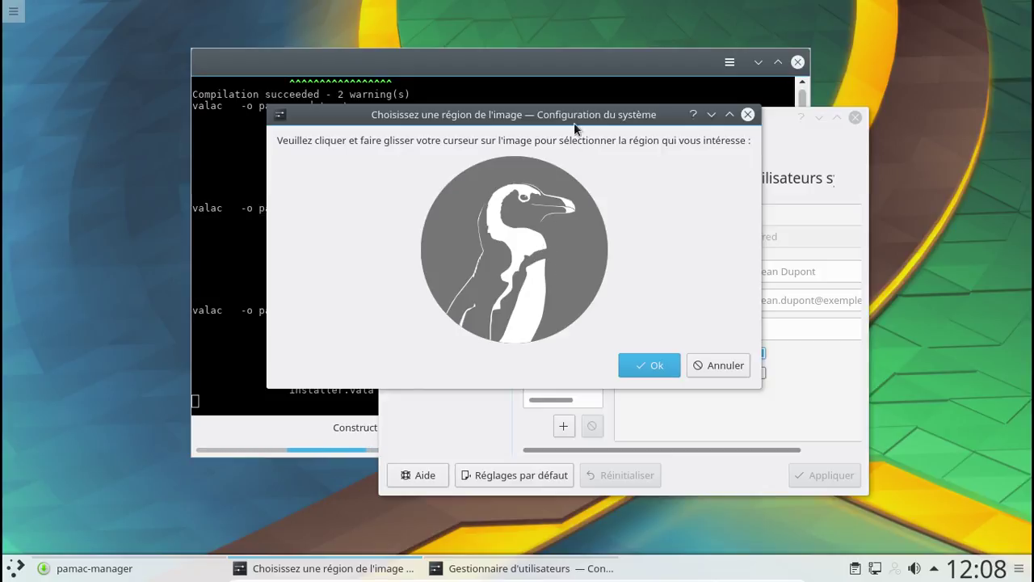
{"action": "left_click_drag", "start_coordinate": [562, 118], "coordinate": [419, 125]}
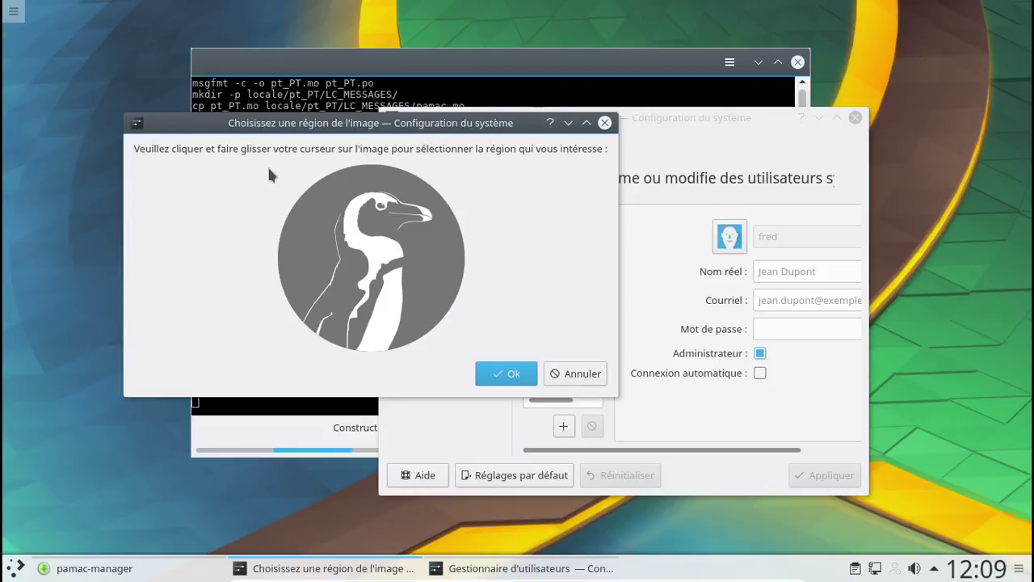
{"action": "left_click_drag", "start_coordinate": [339, 205], "coordinate": [378, 217]}
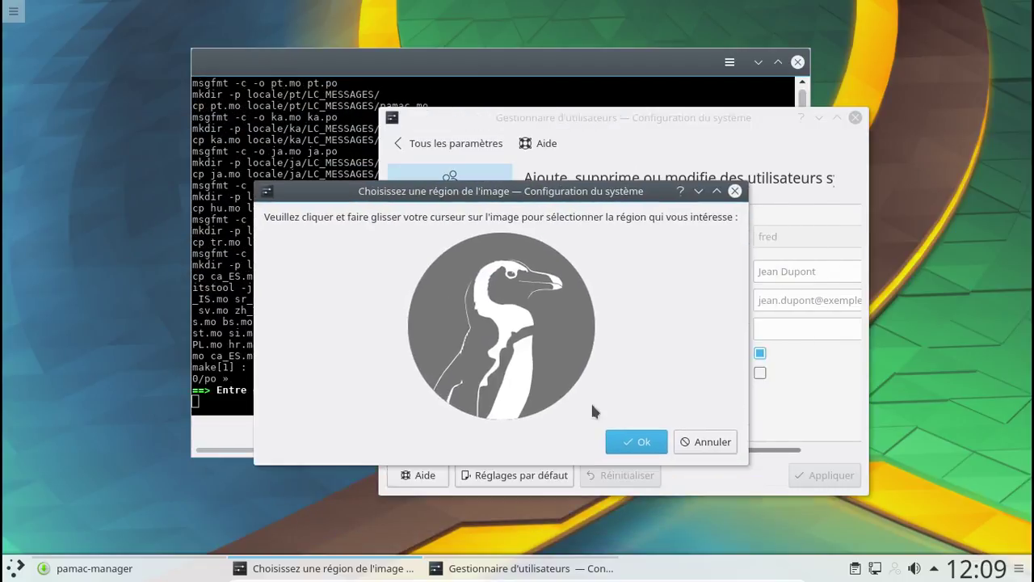
{"action": "left_click", "coordinate": [640, 444]}
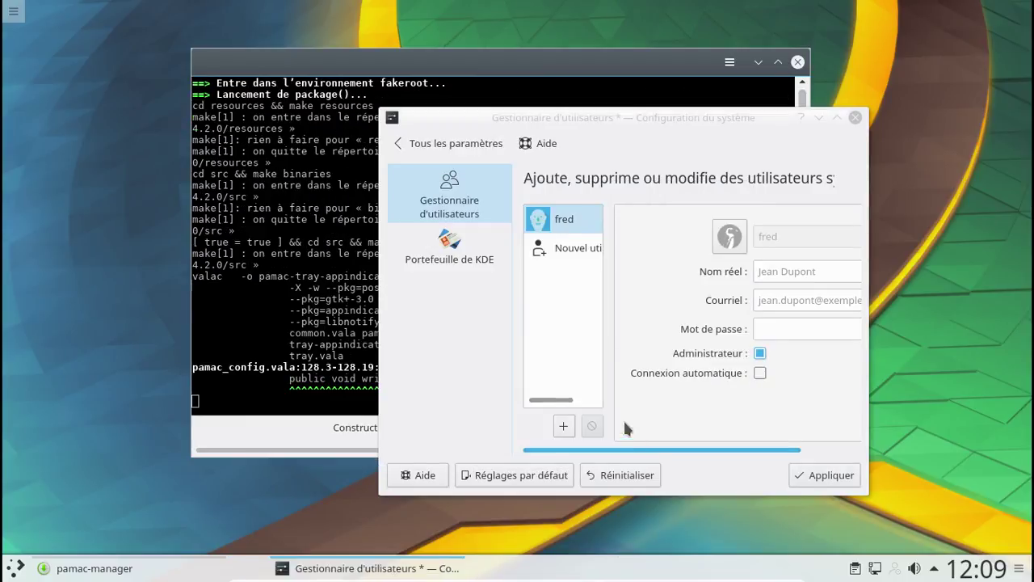
- Apply the avatar change with the administrator password and close System Settings
{"action": "left_click", "coordinate": [472, 239]}
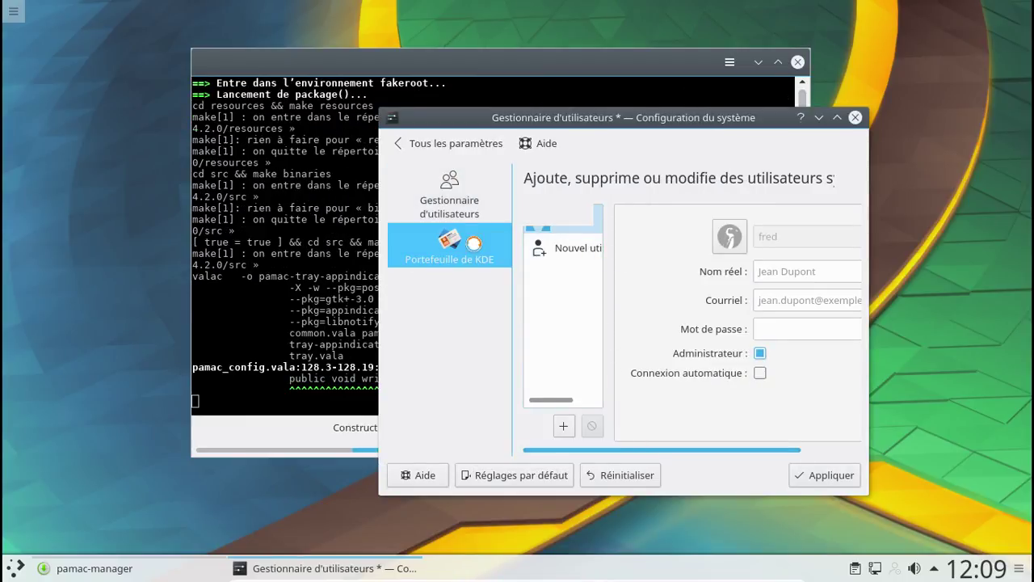
{"action": "left_click", "coordinate": [459, 202]}
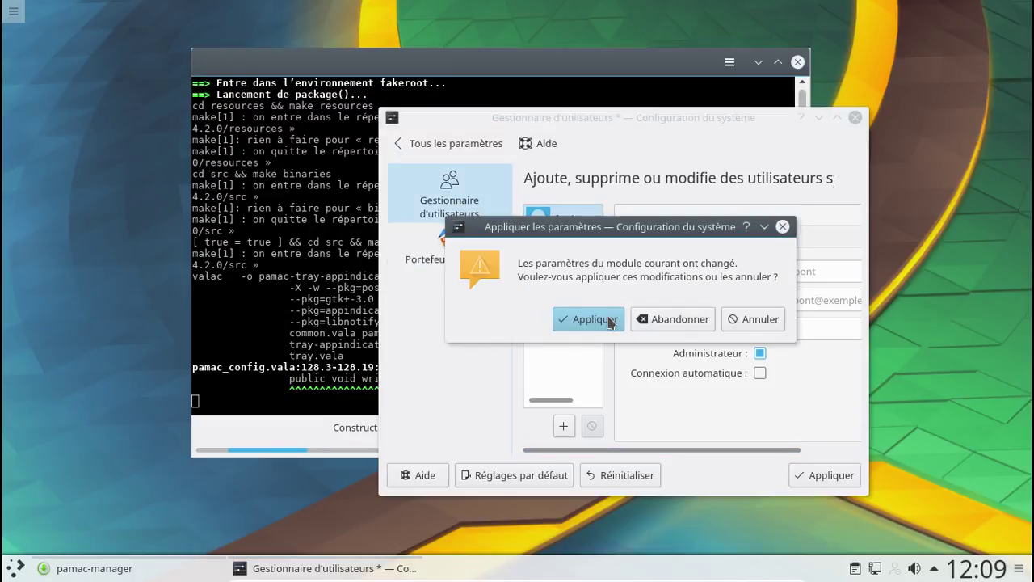
{"action": "left_click", "coordinate": [611, 321]}
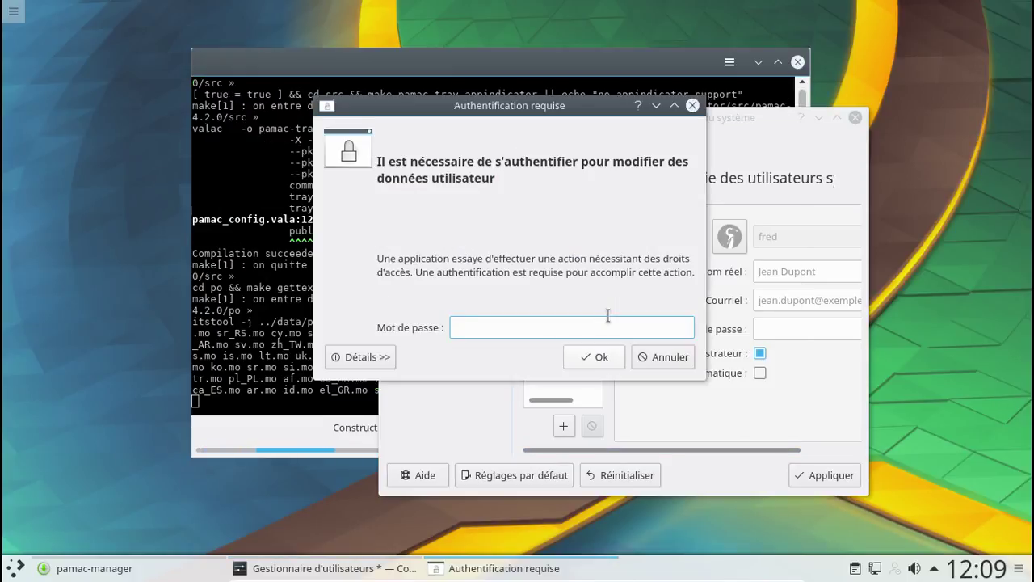
{"action": "type", "text": "••••••••"}
{"action": "key", "text": "Return"}
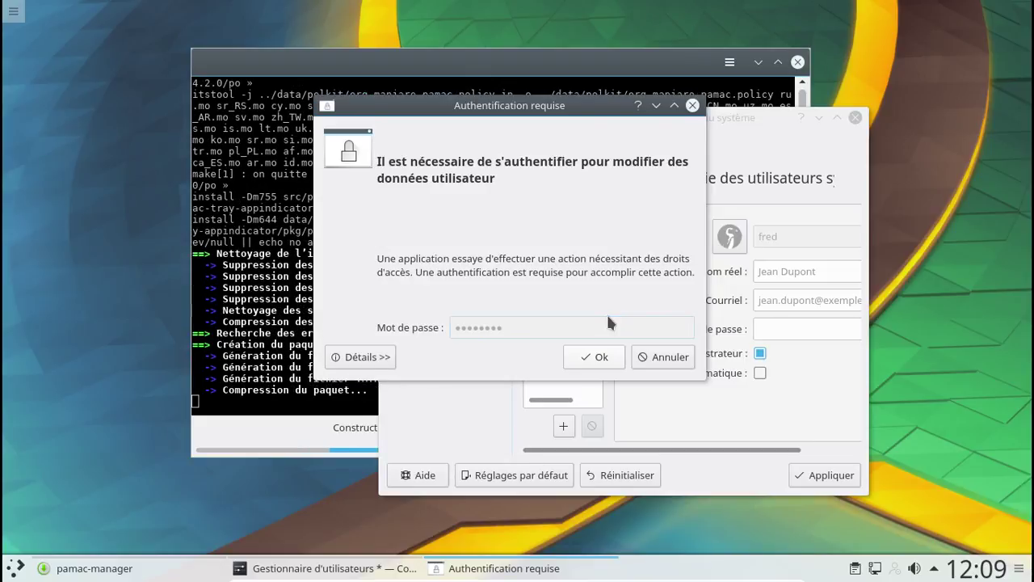
{"action": "left_click", "coordinate": [458, 209]}
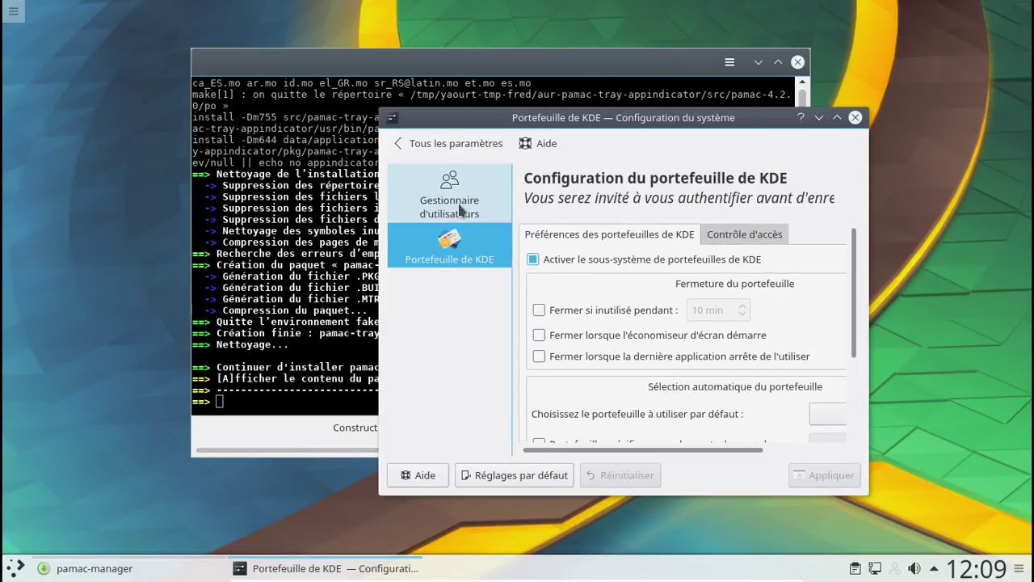
{"action": "left_click", "coordinate": [855, 118]}
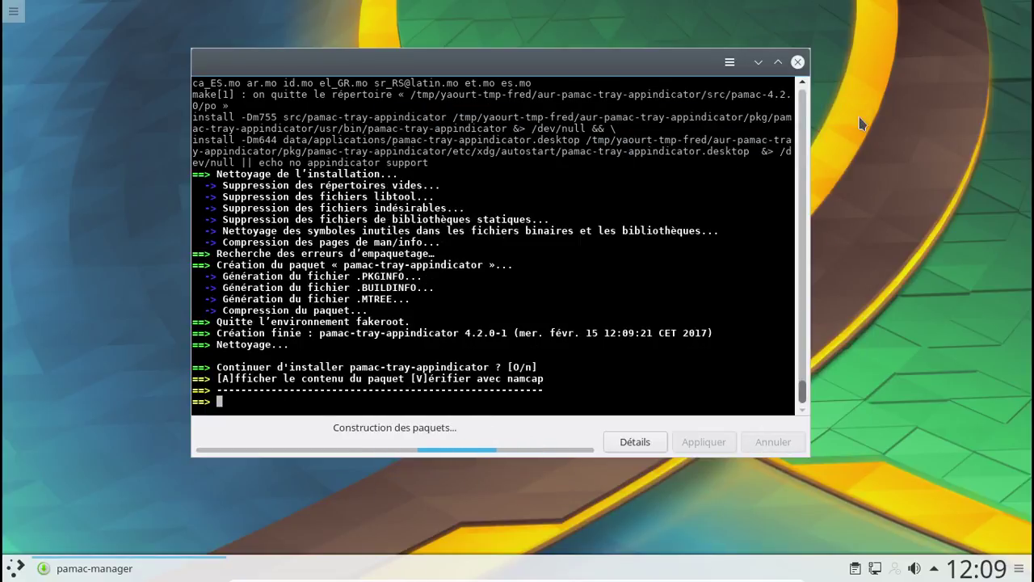
- Confirm finishing the pamac-tray-appindicator installation and close the transaction output
{"action": "type", "text": "o"}
{"action": "key", "text": "Return"}
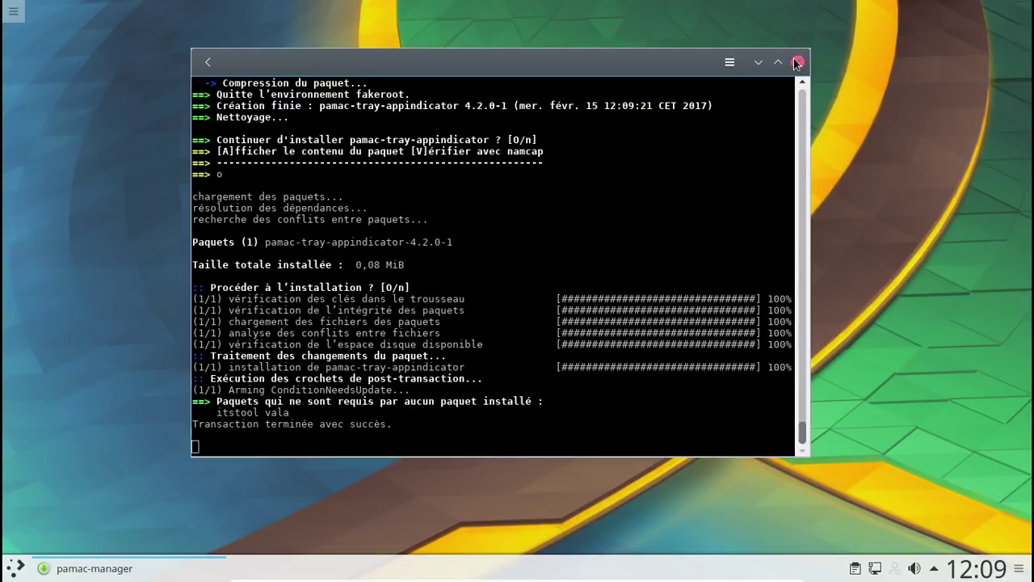
{"action": "left_click", "coordinate": [205, 63]}
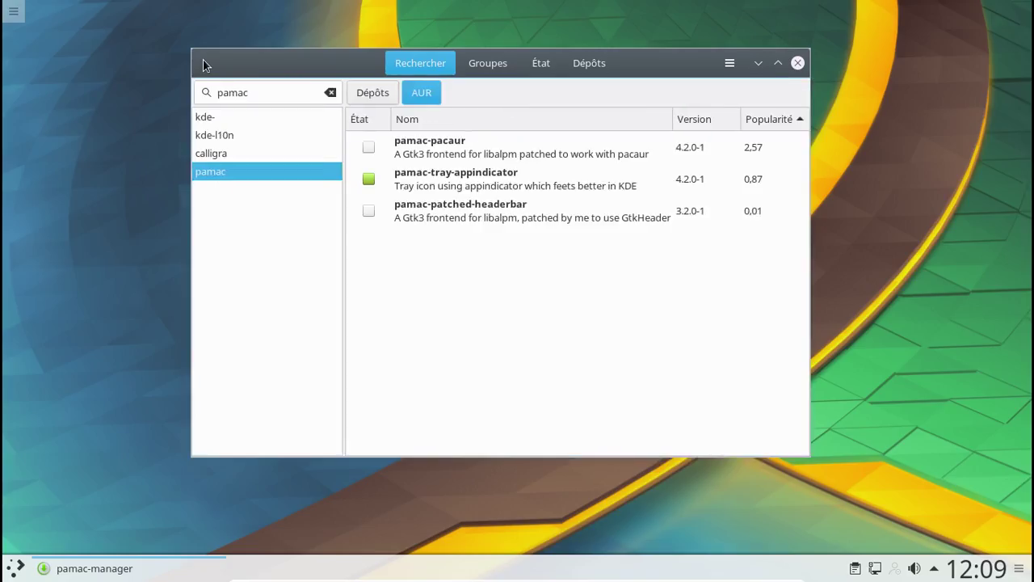
{"action": "left_click", "coordinate": [374, 95]}
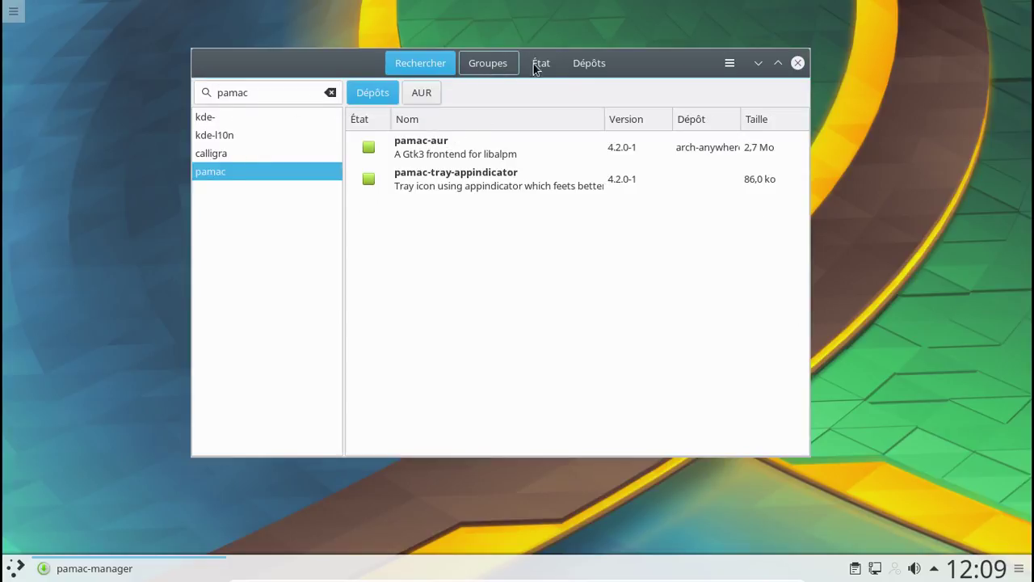
- Uninstall the orphaned itstool and vala packages from the Orphans list
{"action": "left_click", "coordinate": [538, 64]}
{"action": "left_click", "coordinate": [253, 112]}
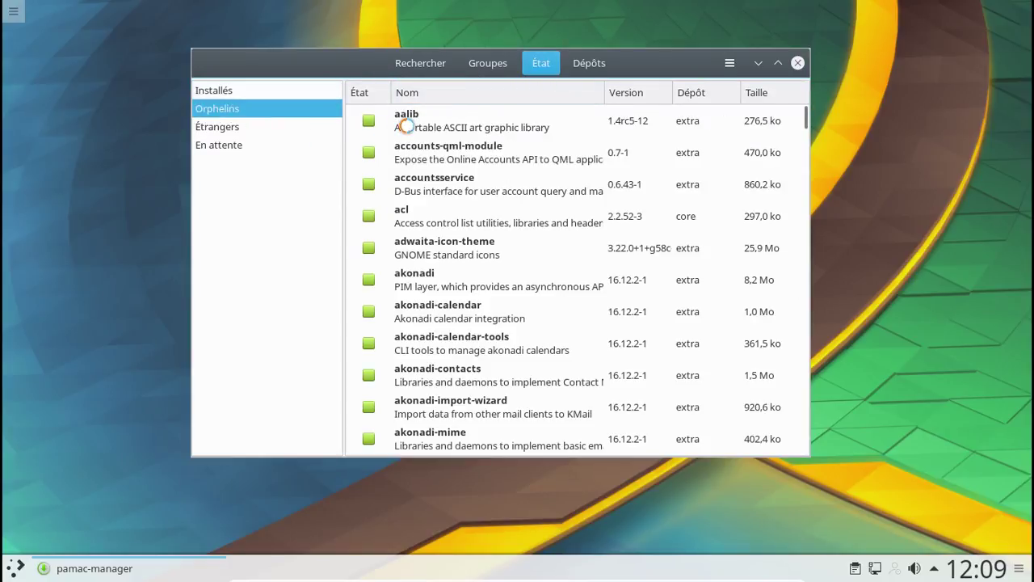
{"action": "left_click", "coordinate": [407, 125]}
{"action": "left_click", "coordinate": [413, 165], "text": "shift"}
{"action": "right_click", "coordinate": [412, 165]}
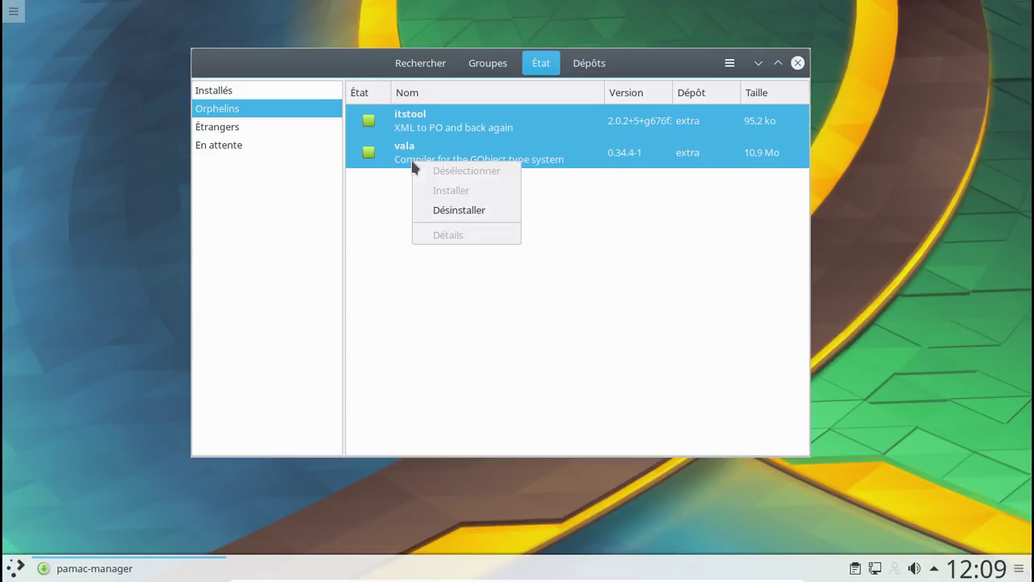
{"action": "left_click", "coordinate": [464, 212]}
{"action": "left_click", "coordinate": [703, 443]}
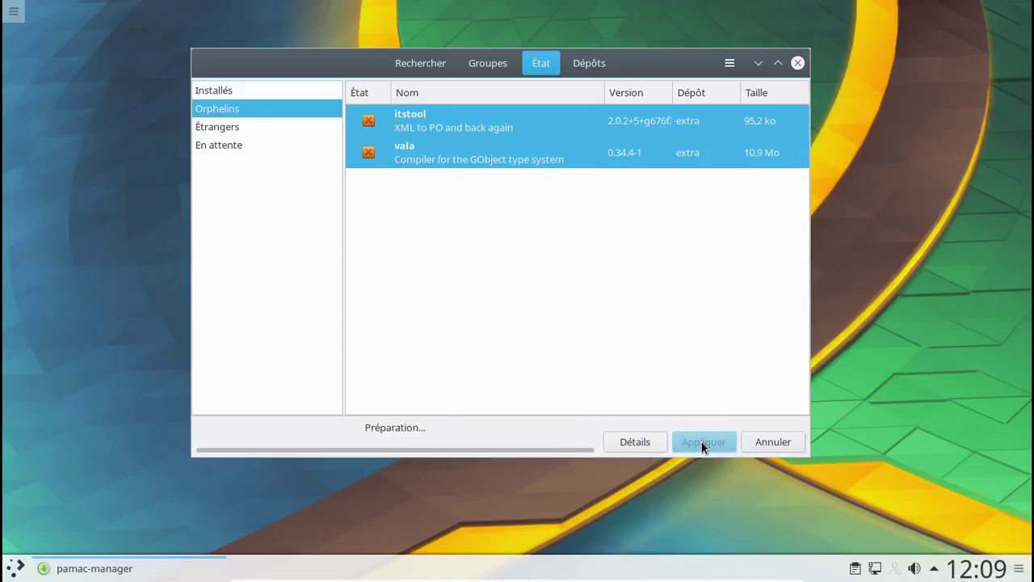
{"action": "left_click", "coordinate": [687, 143]}
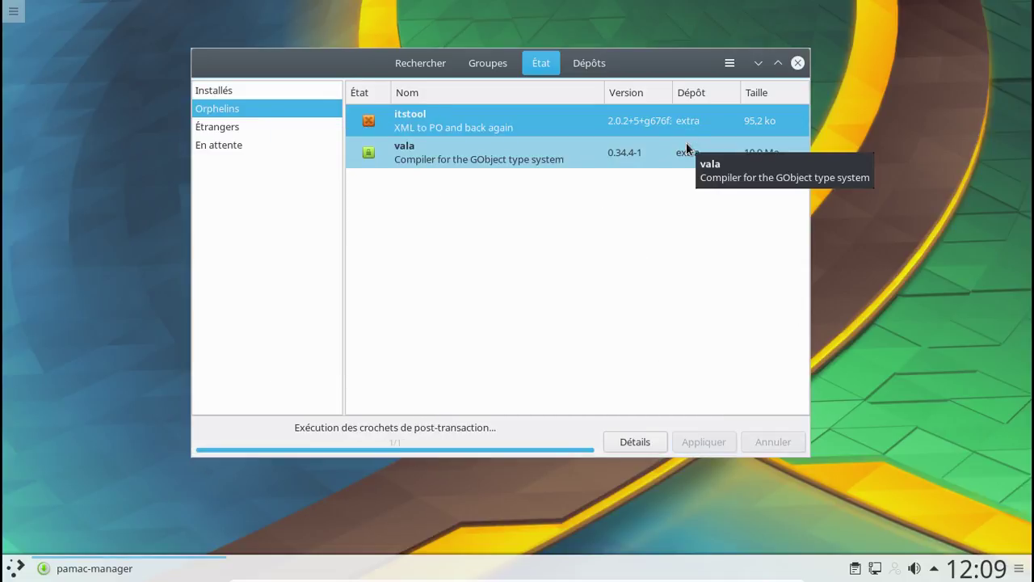
- Search 'firefox', install firefox-i18n-fr, and close the Pamac window
{"action": "left_click", "coordinate": [436, 66]}
{"action": "double_click", "coordinate": [279, 93]}
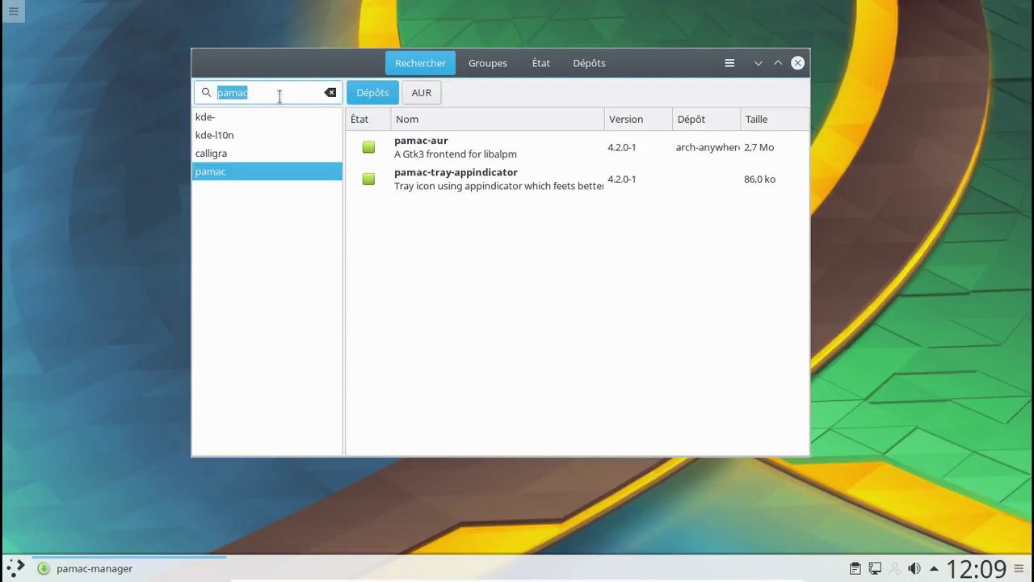
{"action": "type", "text": "fred"}
{"action": "key", "text": "BackSpace"}
{"action": "key", "text": "BackSpace"}
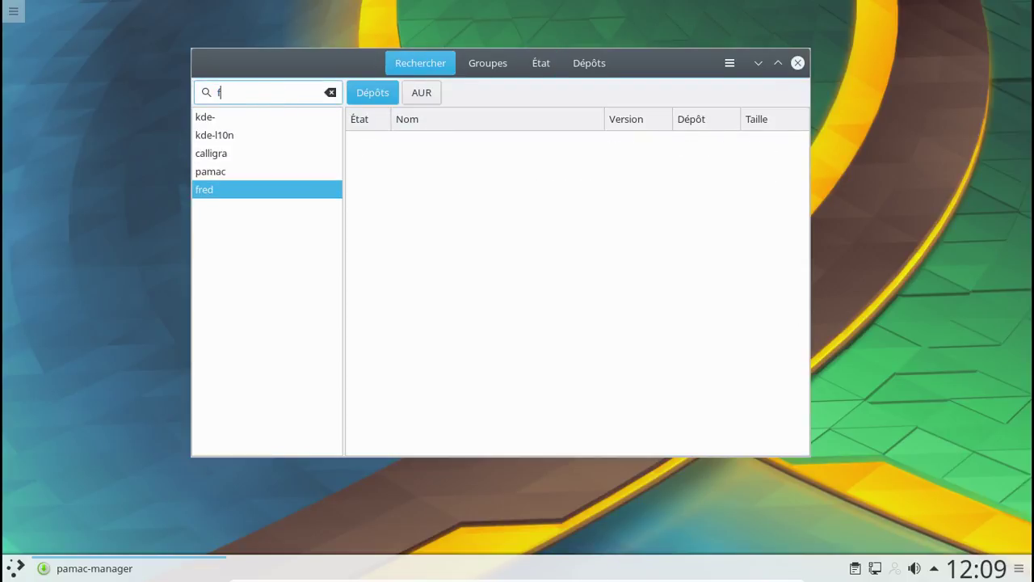
{"action": "type", "text": "ox"}
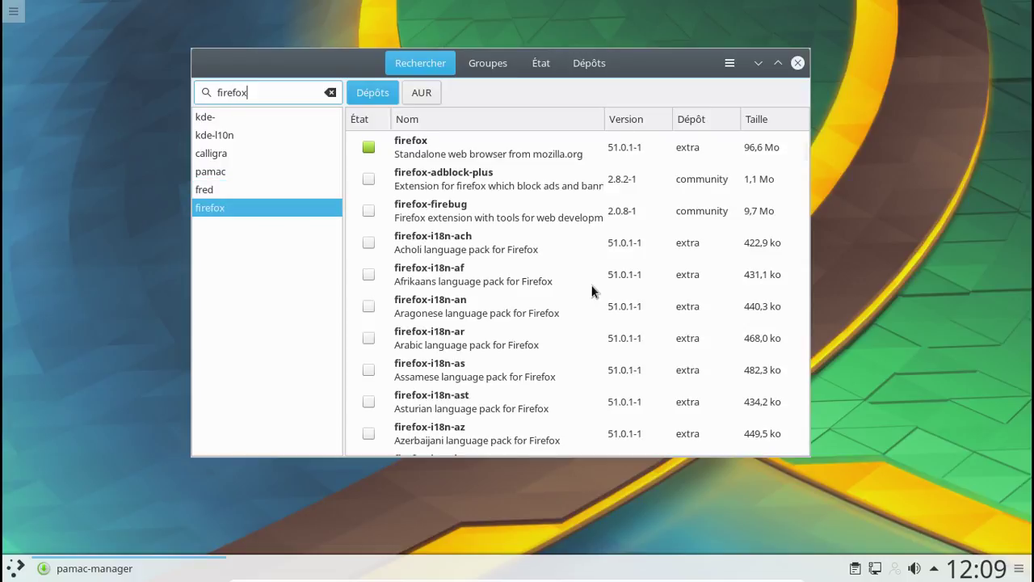
{"action": "scroll", "coordinate": [592, 291], "scroll_direction": "down", "scroll_amount": 10}
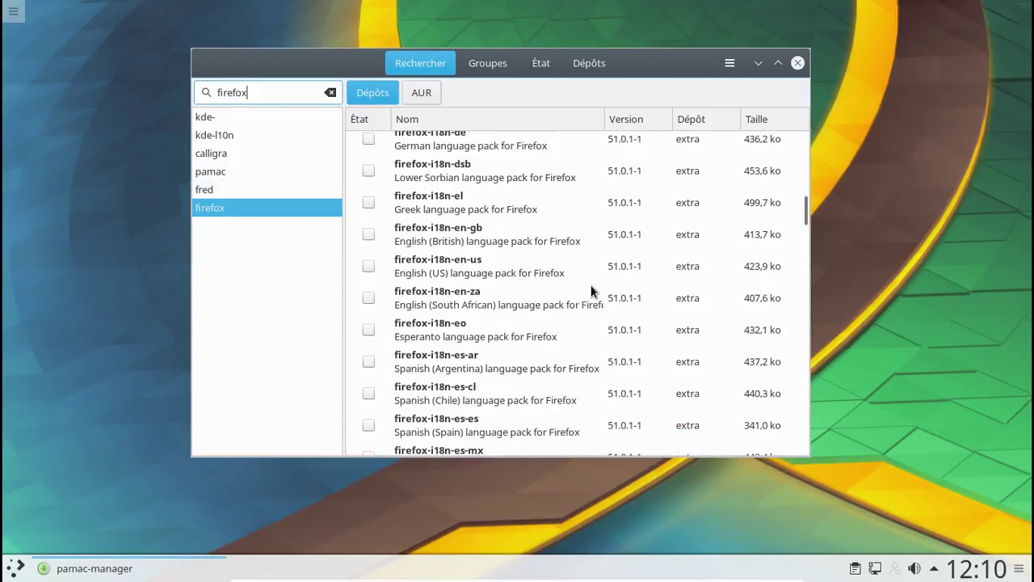
{"action": "scroll", "coordinate": [592, 291], "scroll_direction": "down", "scroll_amount": 5}
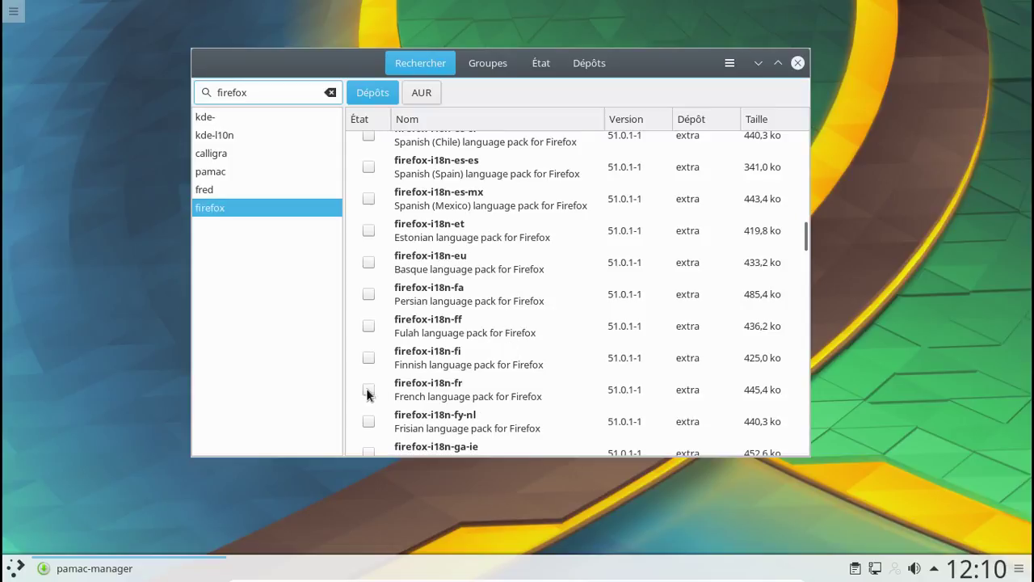
{"action": "left_click", "coordinate": [369, 390]}
{"action": "left_click", "coordinate": [710, 442]}
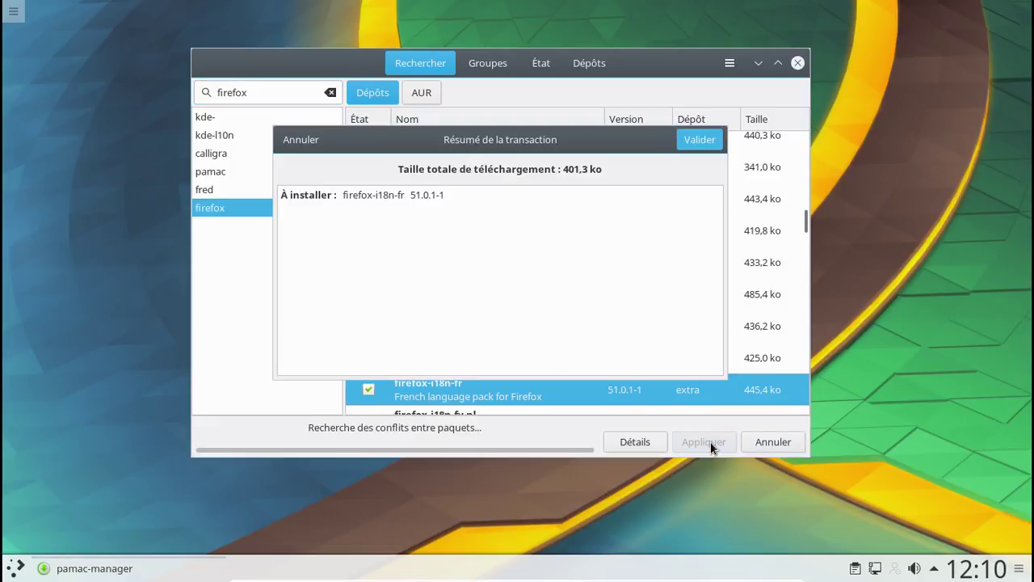
{"action": "left_click", "coordinate": [690, 139]}
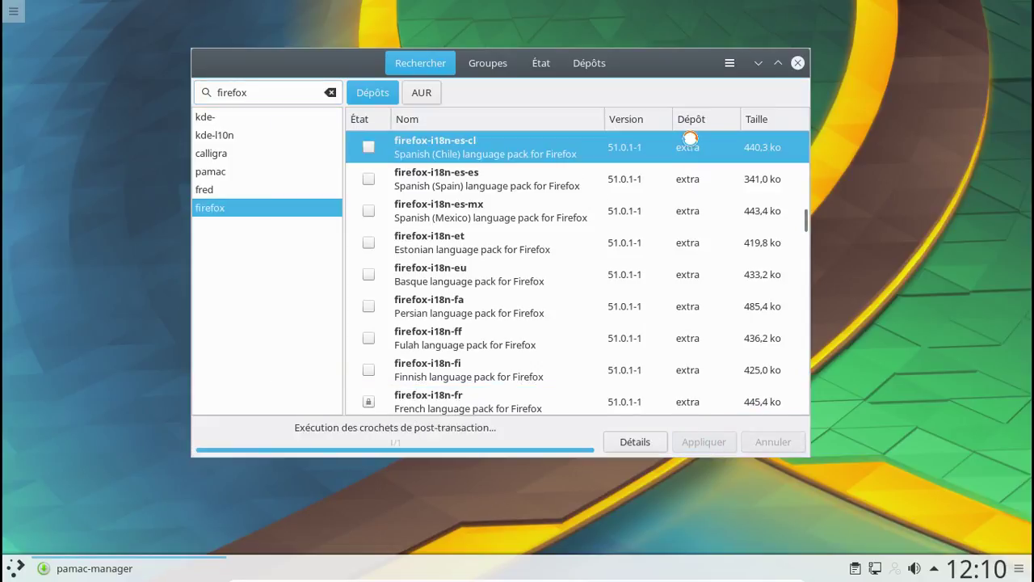
{"action": "left_click", "coordinate": [798, 63]}
{"action": "left_click", "coordinate": [17, 569]}
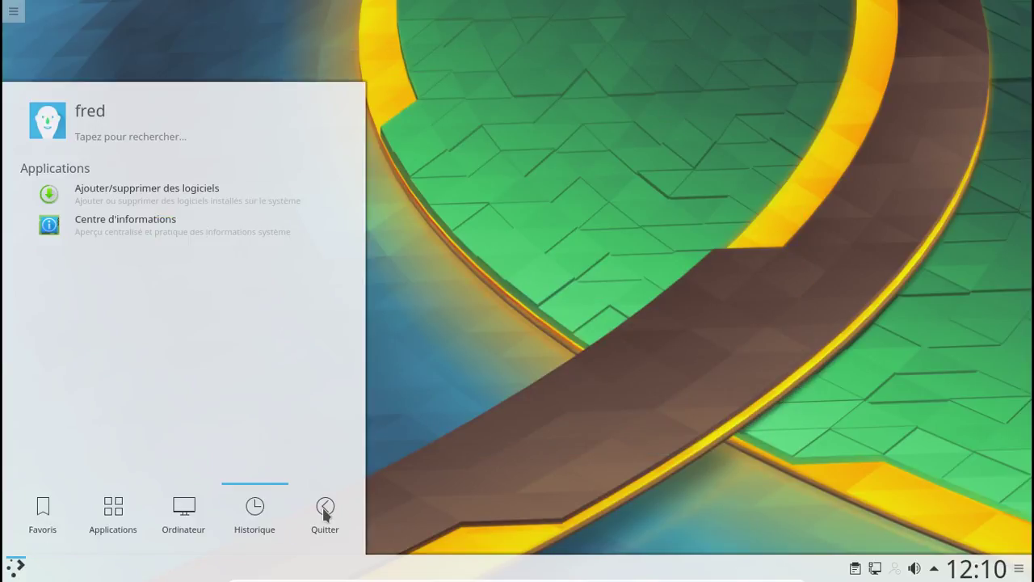
- Log out of the Plasma session from the launcher's leave menu
{"action": "mouse_move", "coordinate": [325, 510]}
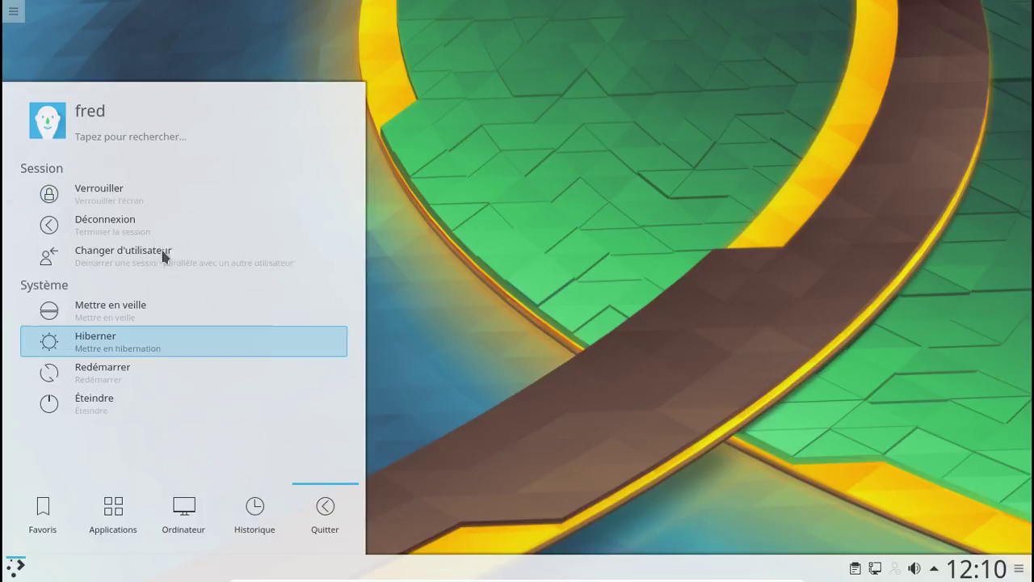
{"action": "left_click", "coordinate": [108, 223]}
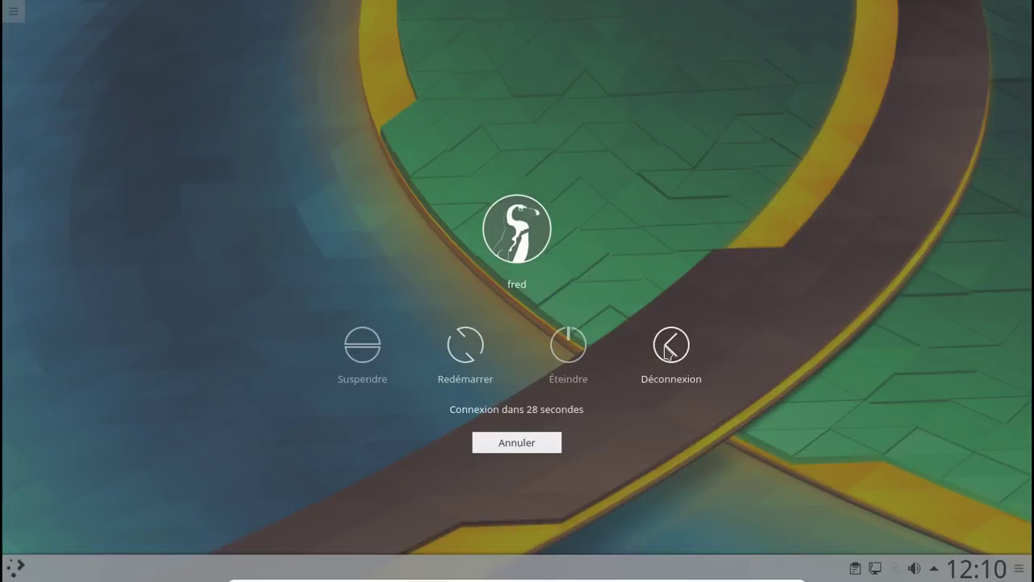
{"action": "left_click", "coordinate": [667, 353]}
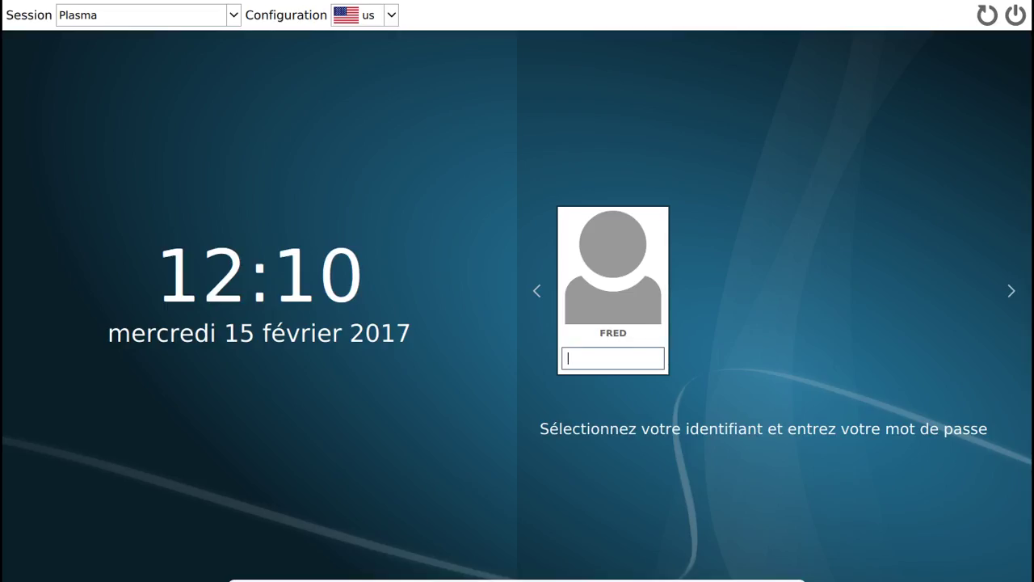
- Log back in with the account password and dismiss the wired-connection notification
{"action": "type", "text": "********"}
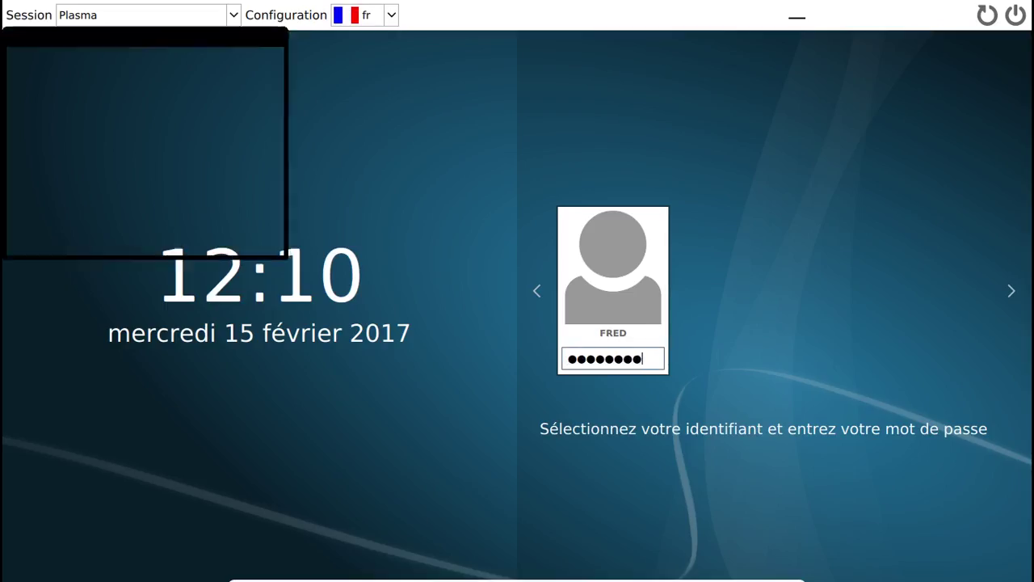
{"action": "key", "text": "Return"}
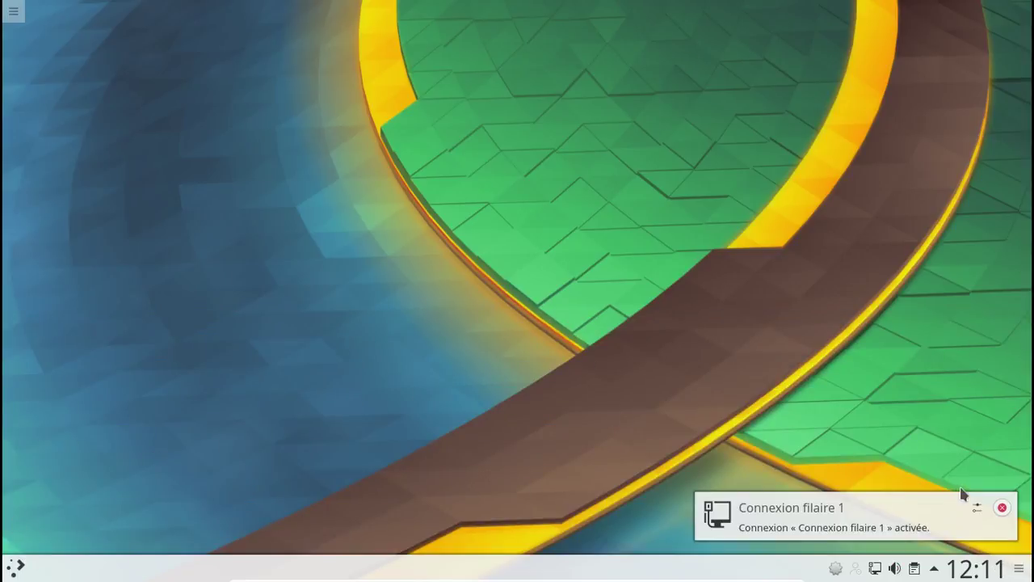
{"action": "left_click", "coordinate": [1002, 508]}
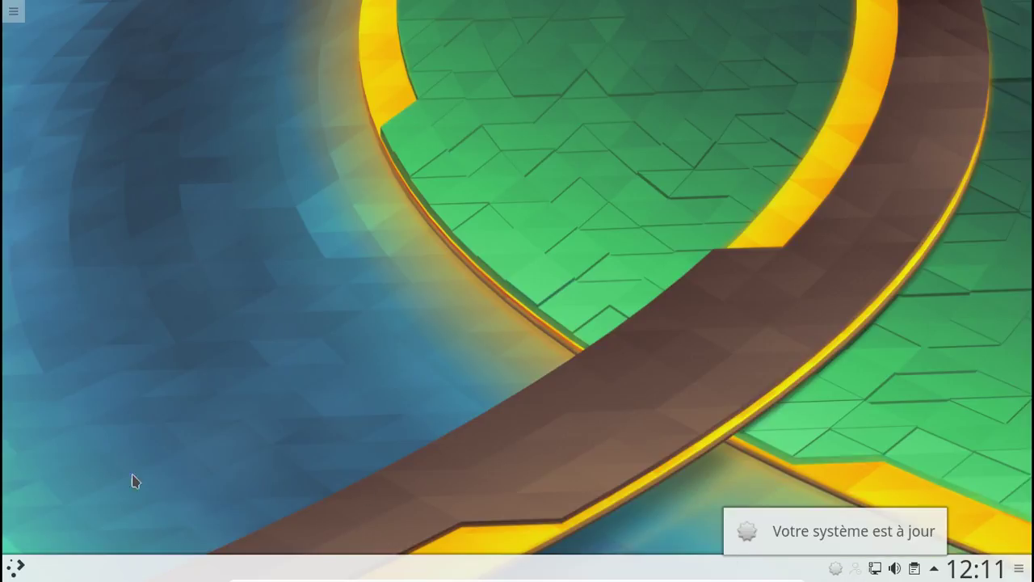
- Open Pamac from the tray, search cups, and mark cups and cups-filters
{"action": "right_click", "coordinate": [834, 569]}
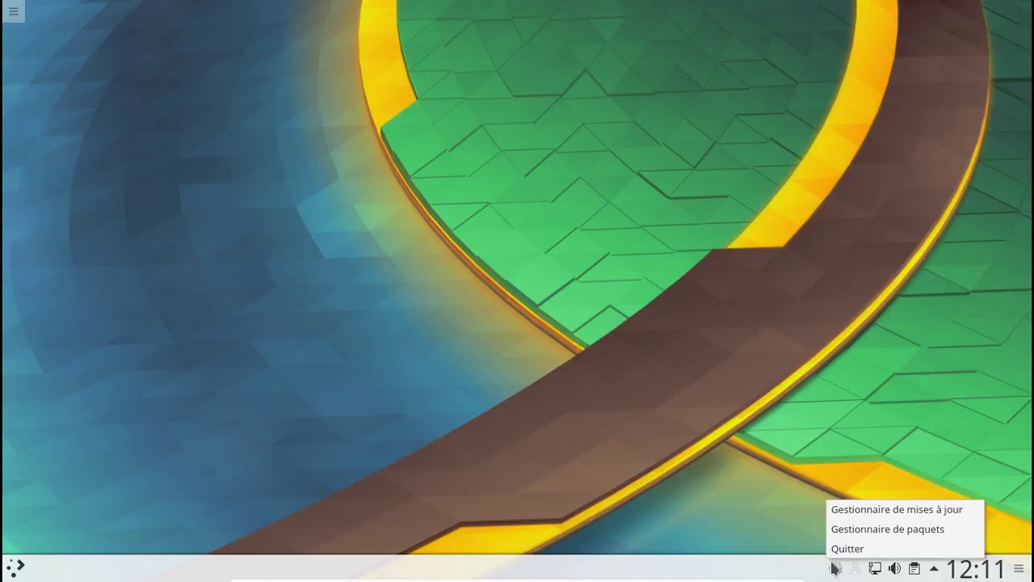
{"action": "left_click", "coordinate": [846, 530]}
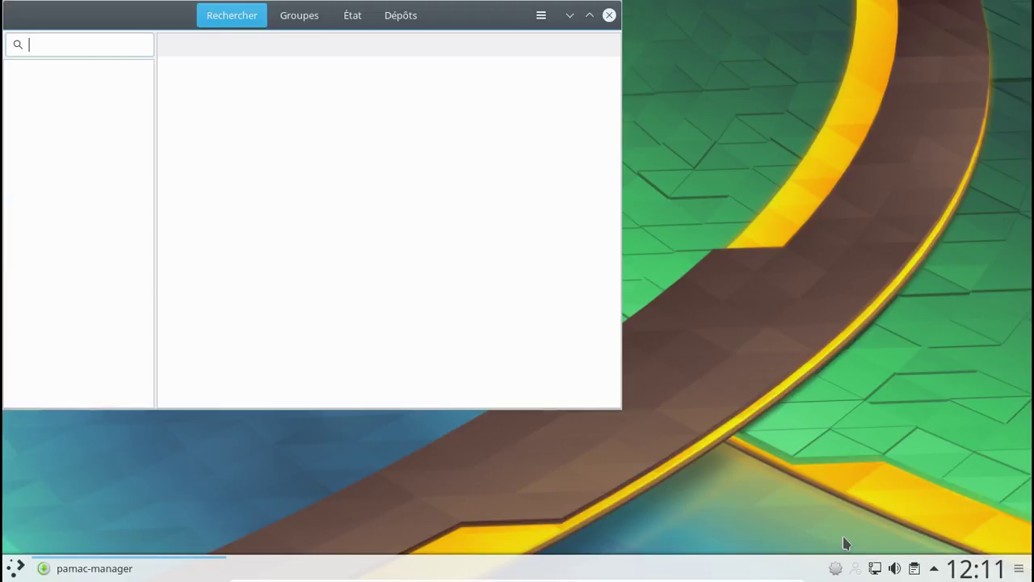
{"action": "left_click_drag", "start_coordinate": [158, 23], "coordinate": [264, 44]}
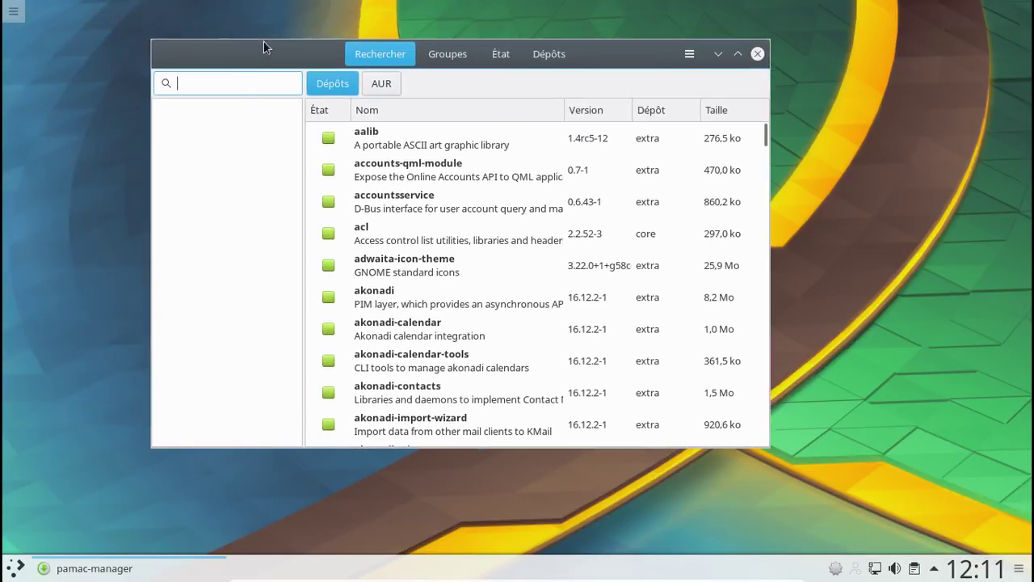
{"action": "type", "text": "cups"}
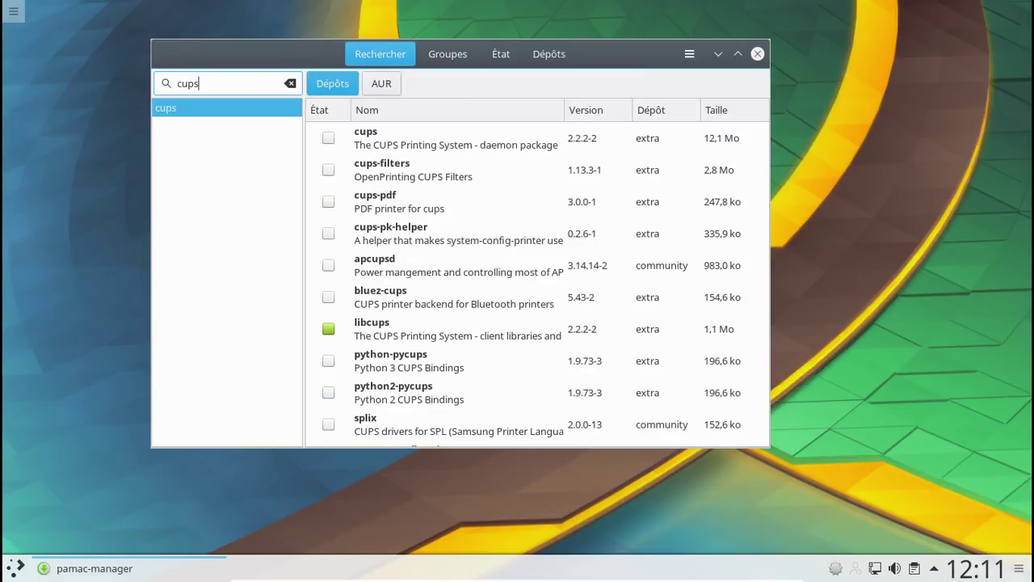
{"action": "left_click", "coordinate": [329, 139]}
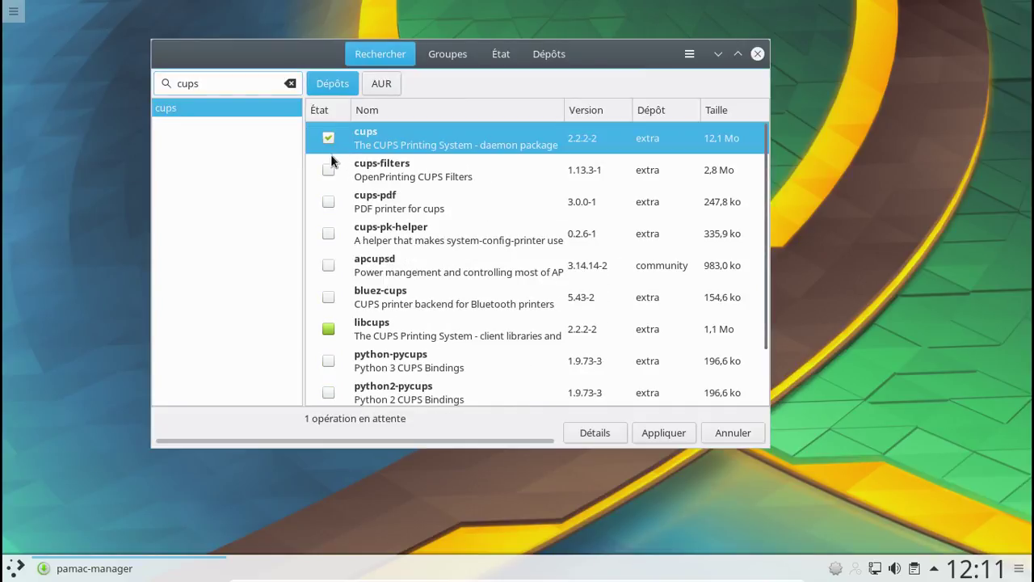
{"action": "left_click", "coordinate": [328, 170]}
- Search foomatic and mark all six foomatic-db packages for installation
{"action": "left_click_drag", "start_coordinate": [238, 86], "coordinate": [167, 84]}
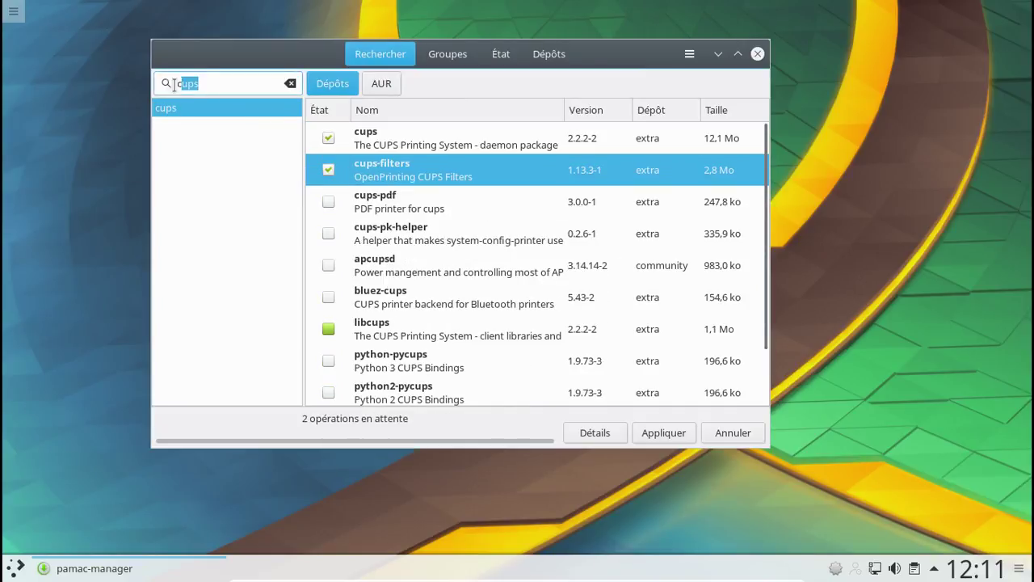
{"action": "type", "text": "foomatic"}
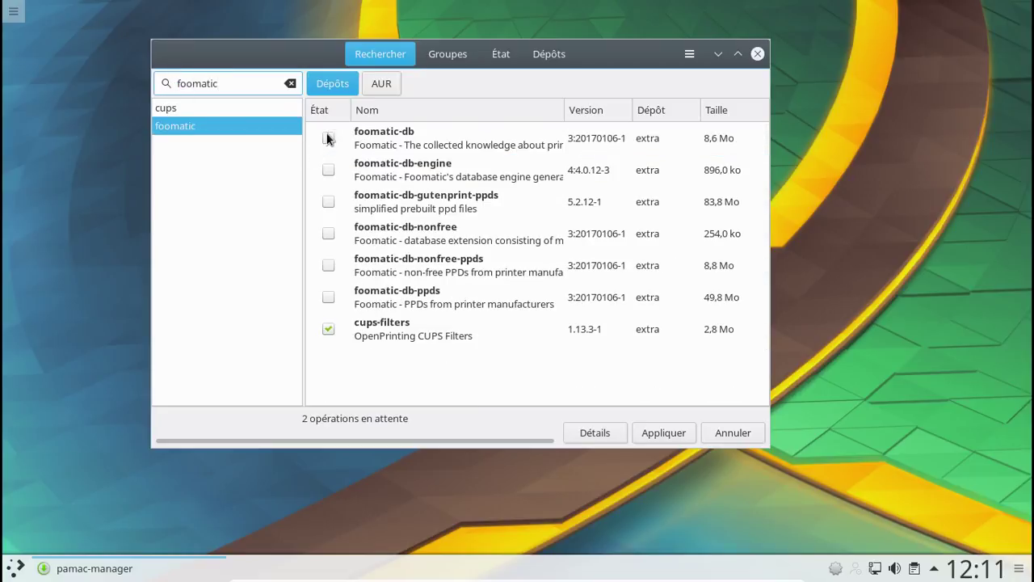
{"action": "left_click", "coordinate": [328, 138]}
{"action": "left_click", "coordinate": [328, 170]}
{"action": "left_click", "coordinate": [328, 201]}
{"action": "left_click", "coordinate": [328, 234]}
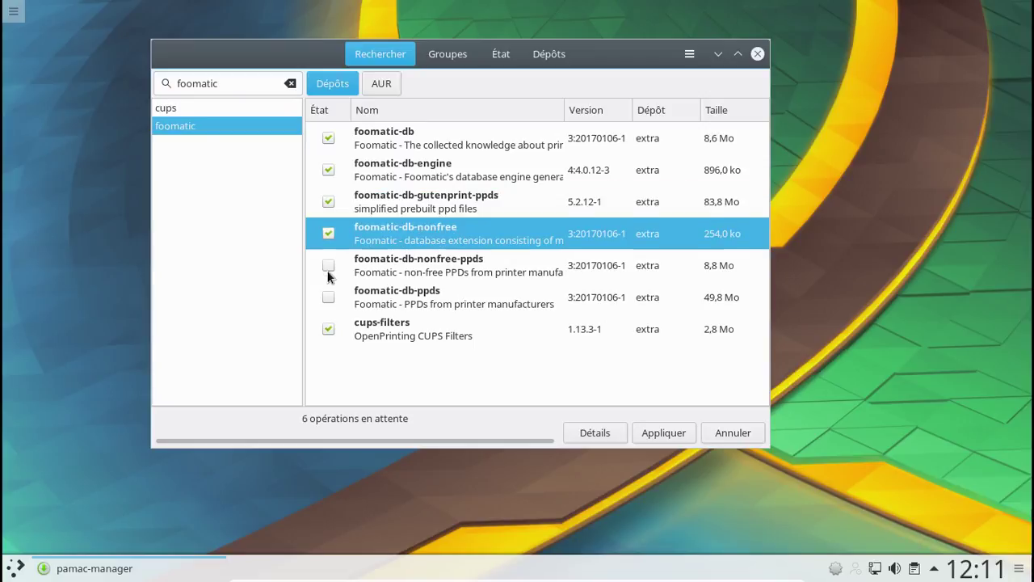
{"action": "left_click", "coordinate": [328, 265]}
{"action": "left_click", "coordinate": [328, 296]}
- Mark gutenprint, clear the search, and apply the nine pending operations
{"action": "left_click_drag", "start_coordinate": [220, 83], "coordinate": [162, 80]}
{"action": "type", "text": "gut"}
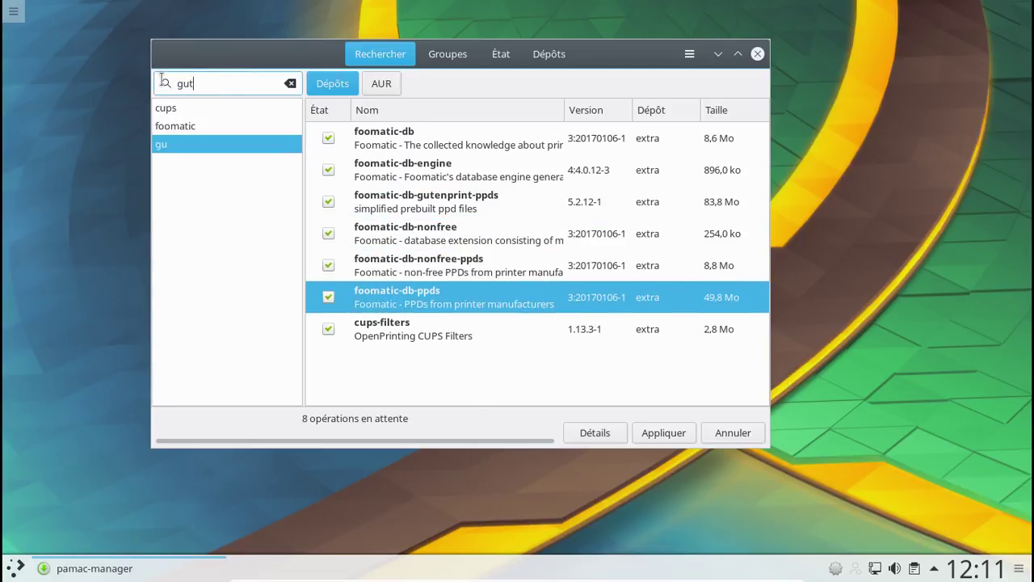
{"action": "type", "text": "en"}
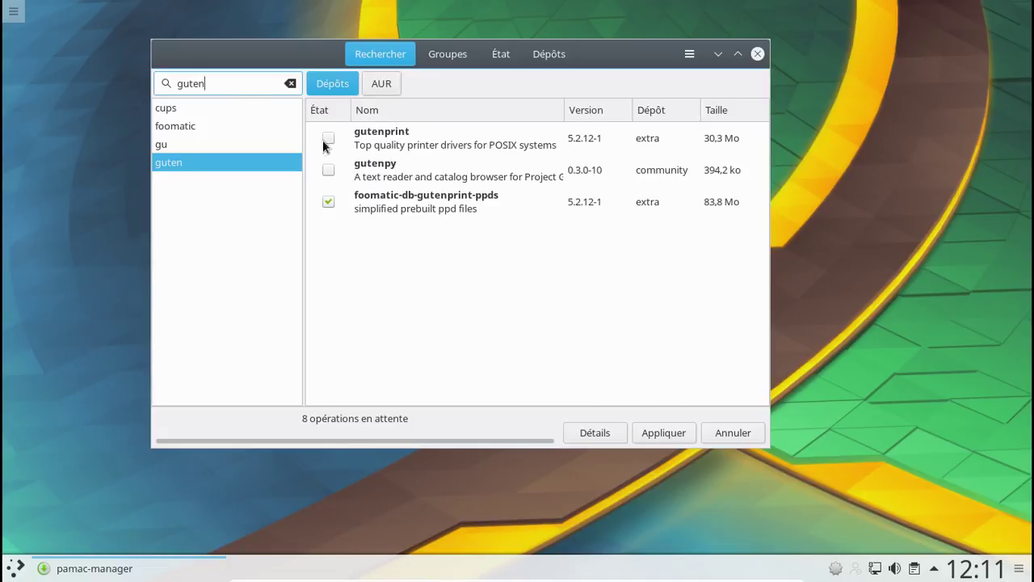
{"action": "left_click", "coordinate": [328, 139]}
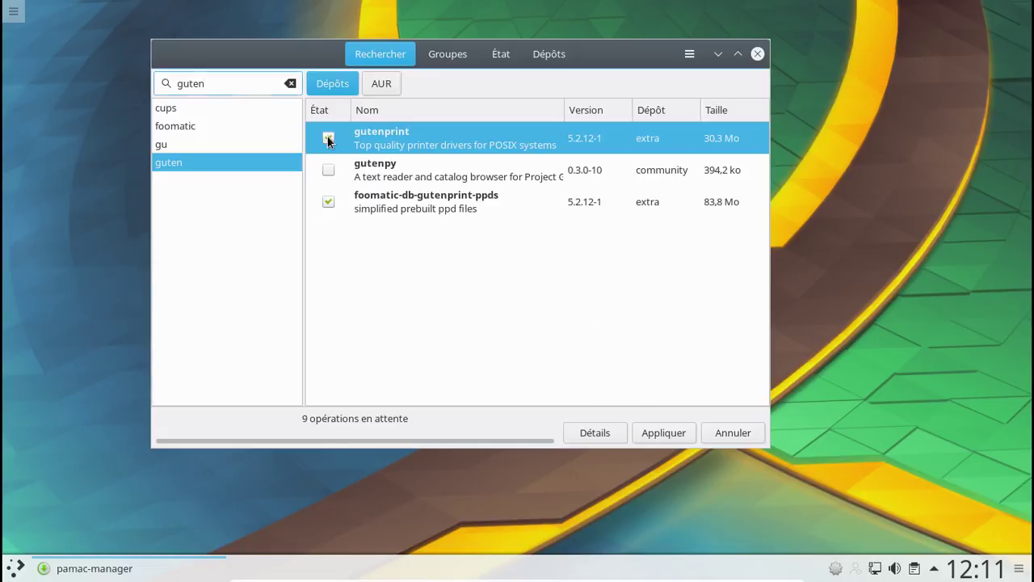
{"action": "left_click", "coordinate": [235, 86]}
{"action": "key", "text": "ctrl+a"}
{"action": "key", "text": "BackSpace"}
{"action": "left_click", "coordinate": [659, 431]}
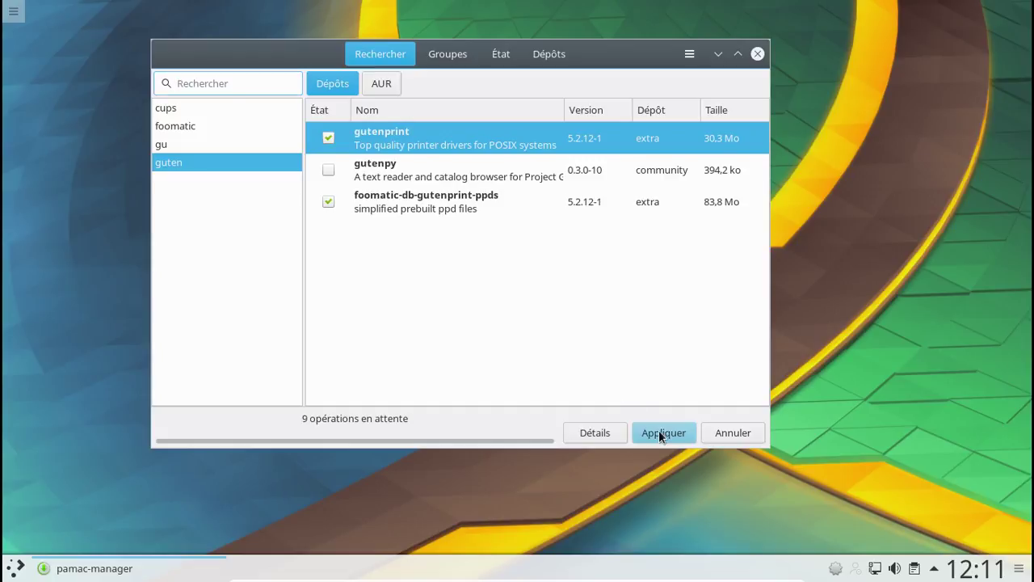
- Confirm the 9-package printer transaction and authorize it with the account password
{"action": "left_click", "coordinate": [651, 127]}
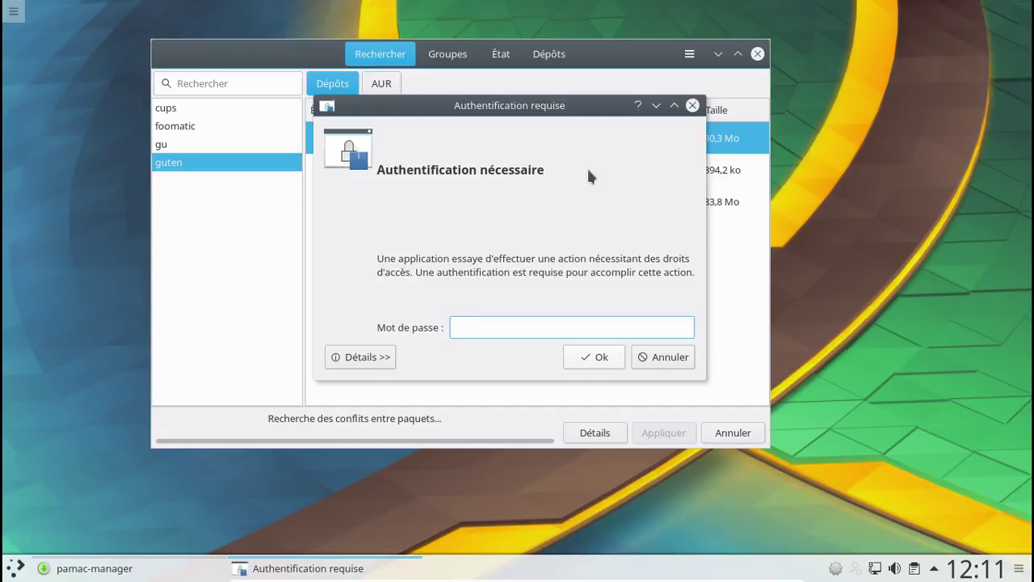
{"action": "type", "text": "********"}
{"action": "key", "text": "Return"}
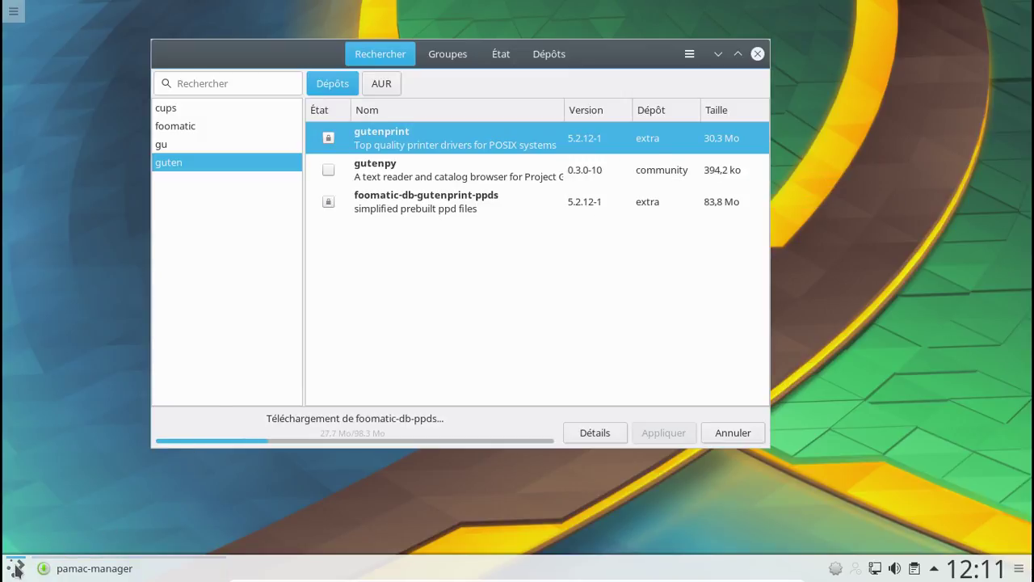
{"action": "left_click", "coordinate": [15, 569]}
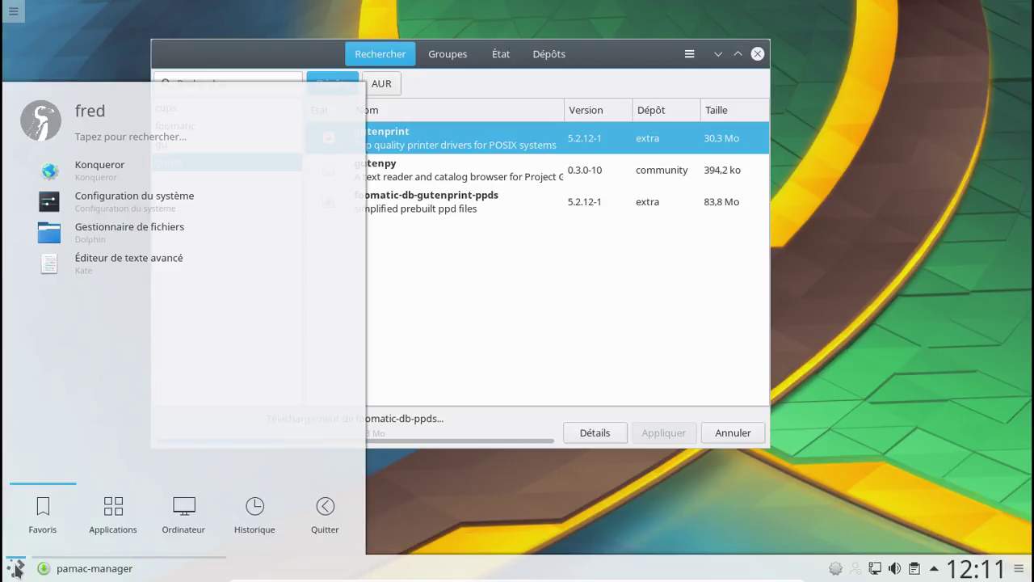
- Find Calligra Words through the launcher search and create a blank A4 document
{"action": "left_click", "coordinate": [158, 133]}
{"action": "type", "text": "callia"}
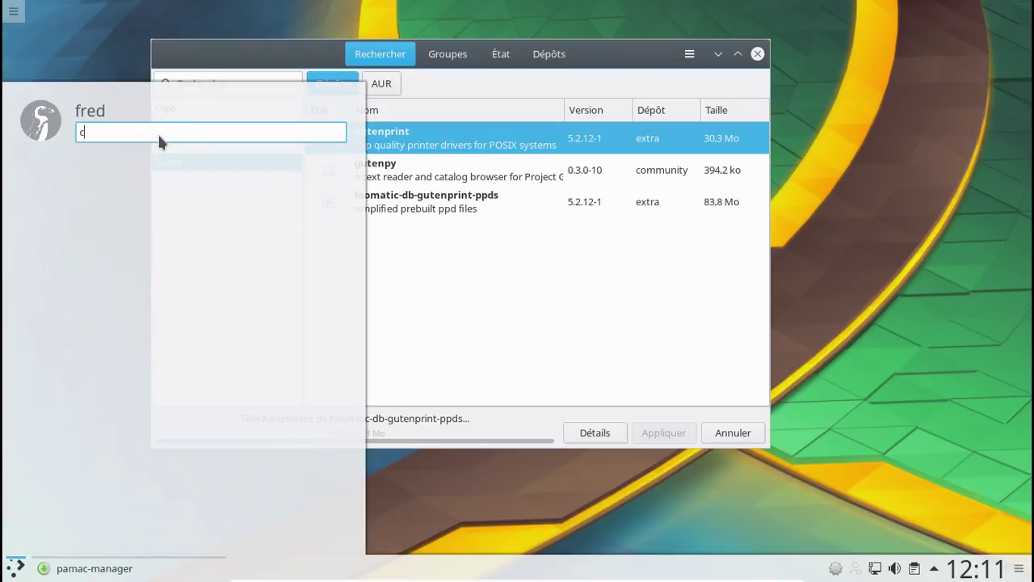
{"action": "key", "text": "BackSpace"}
{"action": "key", "text": "BackSpace"}
{"action": "type", "text": "igra"}
{"action": "key", "text": "BackSpace"}
{"action": "key", "text": "BackSpace"}
{"action": "key", "text": "BackSpace"}
{"action": "key", "text": "BackSpace"}
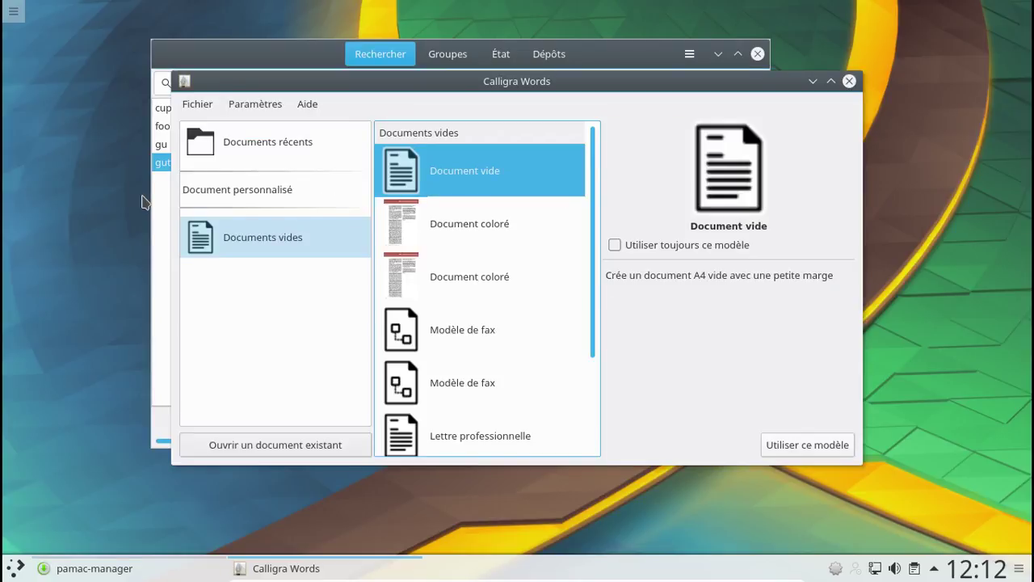
{"action": "left_click", "coordinate": [804, 445]}
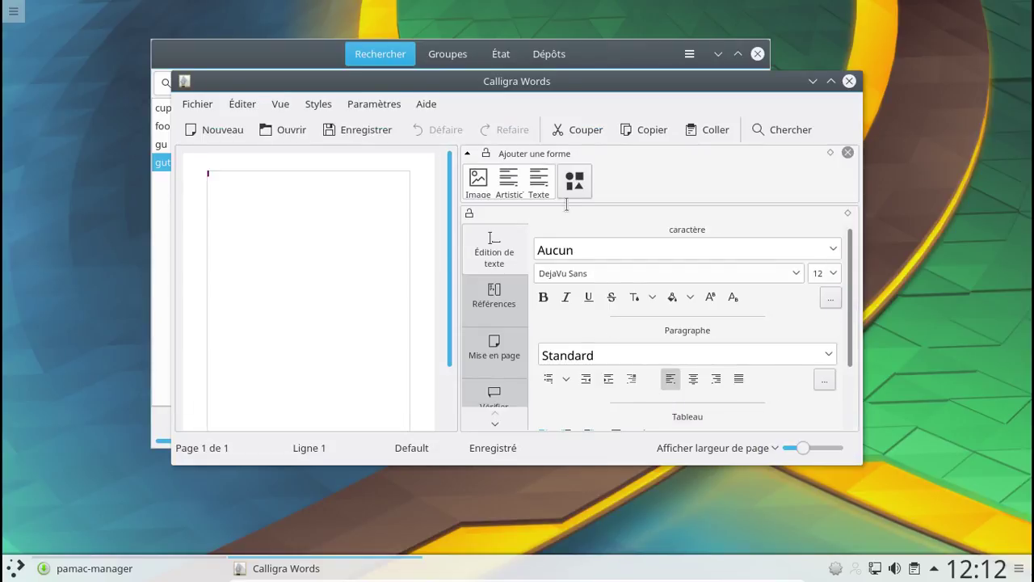
- Check Calligra Words' version (3.0.0.1) under Aide > À propos, then close the program
{"action": "left_click", "coordinate": [427, 103]}
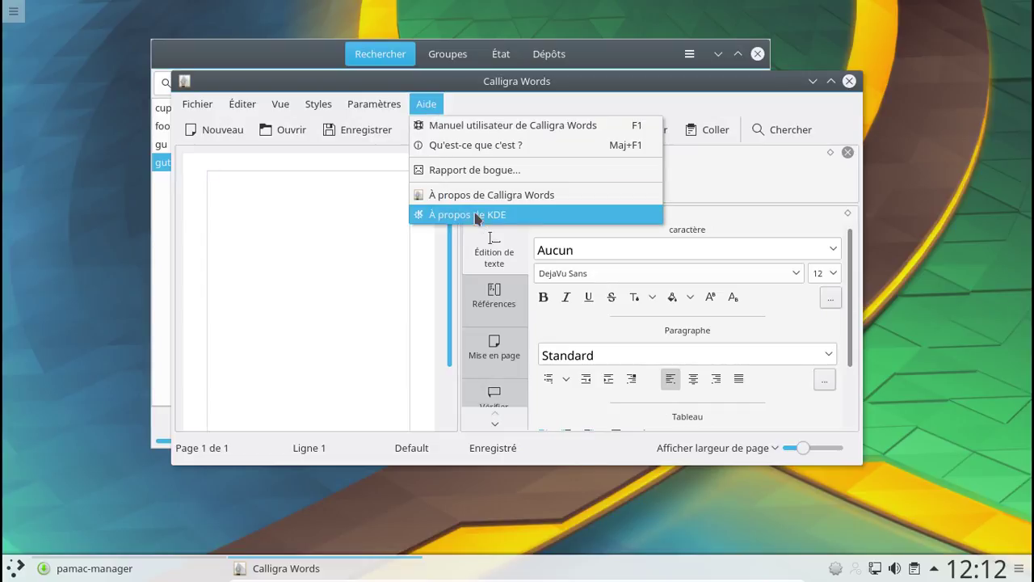
{"action": "left_click", "coordinate": [471, 201]}
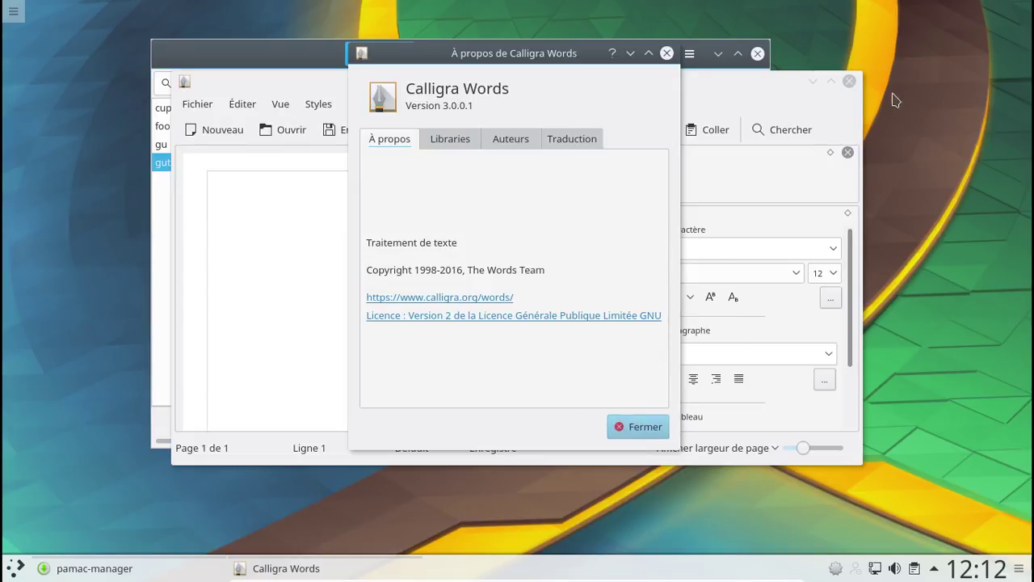
{"action": "key", "text": "Escape"}
{"action": "left_click", "coordinate": [849, 80]}
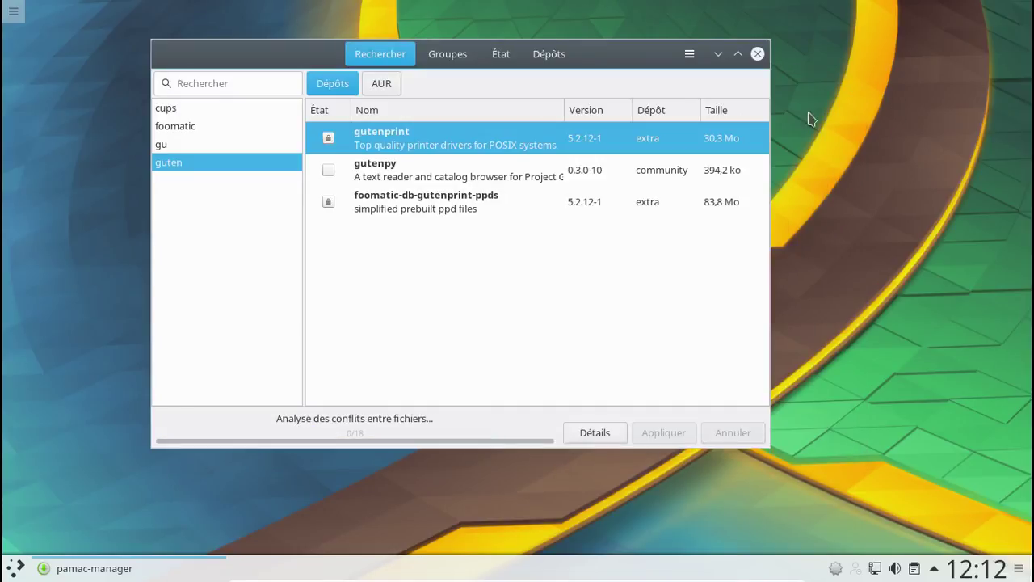
- Launch Firefox from a launcher search for 'firefox'
{"action": "left_click", "coordinate": [24, 568]}
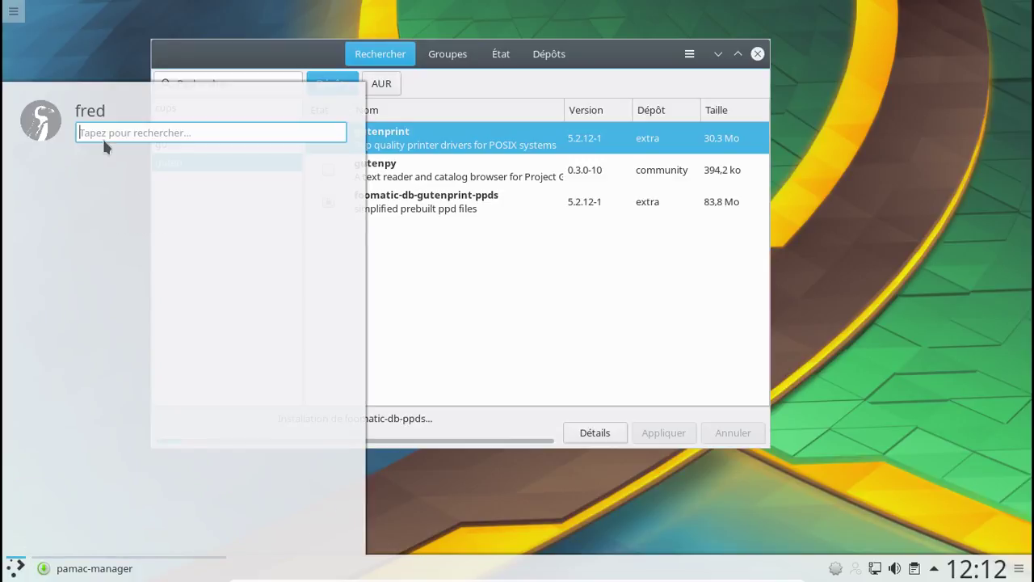
{"action": "type", "text": "firefox"}
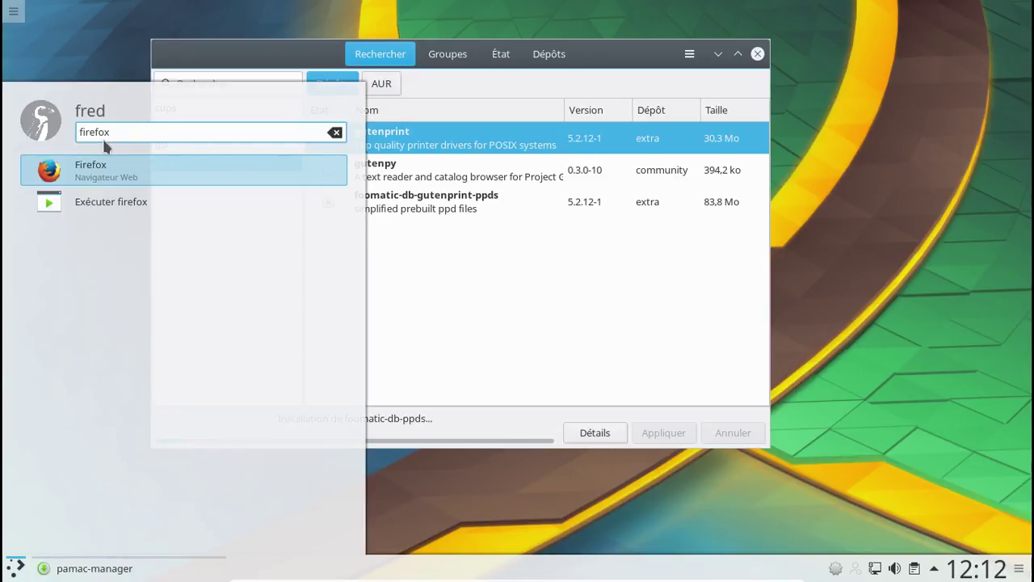
{"action": "left_click", "coordinate": [92, 168]}
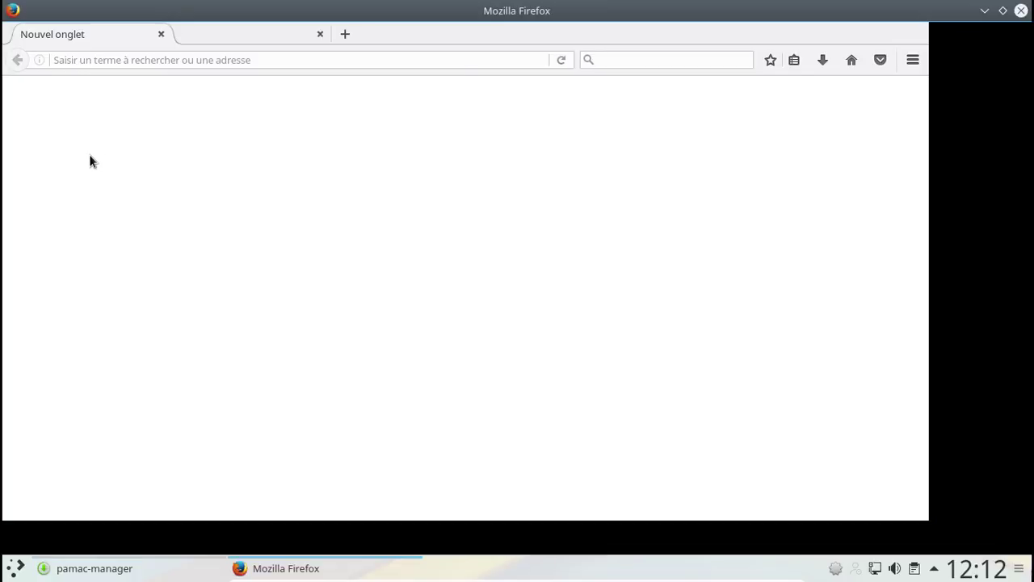
- Restore the window, decline search suggestions, and load arch-anywhere.org
{"action": "left_click", "coordinate": [1003, 11]}
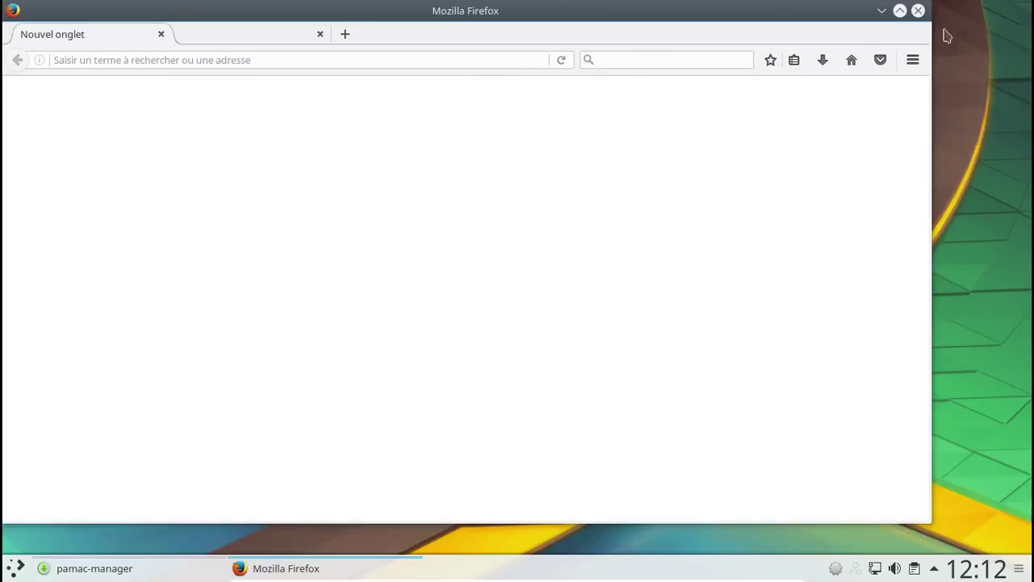
{"action": "left_click", "coordinate": [161, 35]}
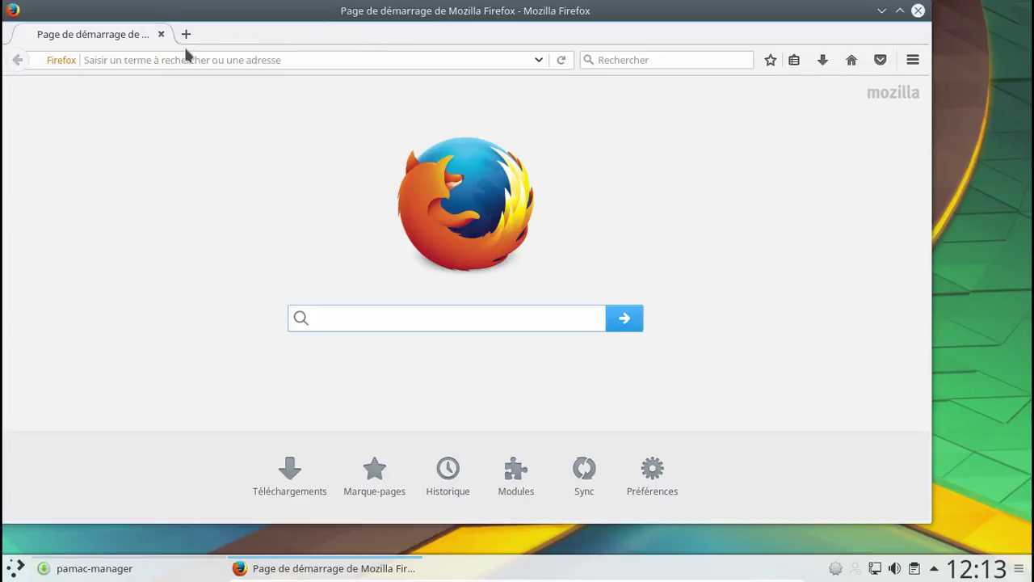
{"action": "left_click", "coordinate": [173, 59]}
{"action": "type", "text": "arch-an"}
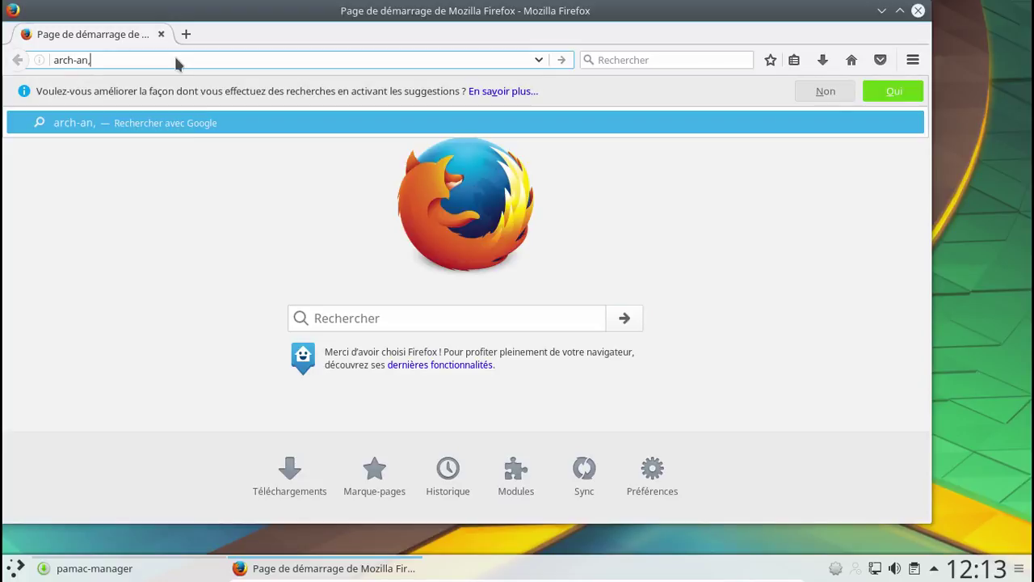
{"action": "type", "text": ","}
{"action": "key", "text": "BackSpace"}
{"action": "type", "text": "yw"}
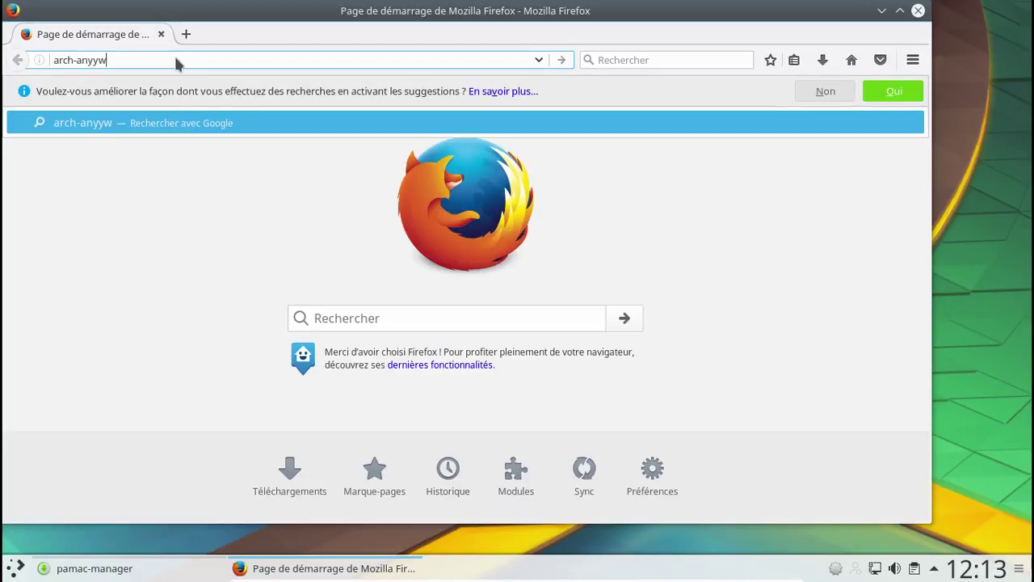
{"action": "type", "text": "gere"}
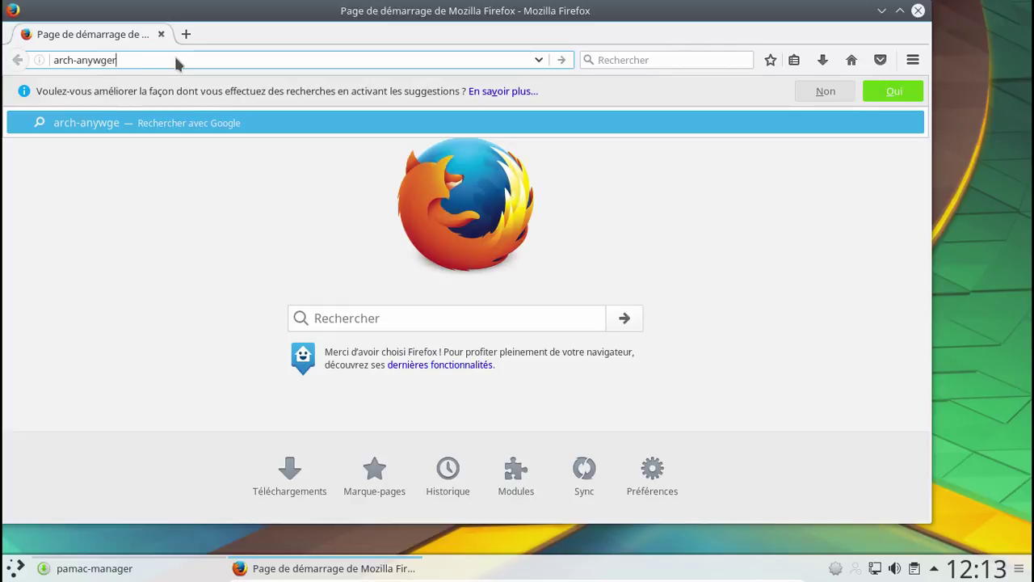
{"action": "key", "text": "BackSpace"}
{"action": "key", "text": "BackSpace"}
{"action": "key", "text": "BackSpace"}
{"action": "key", "text": "BackSpace"}
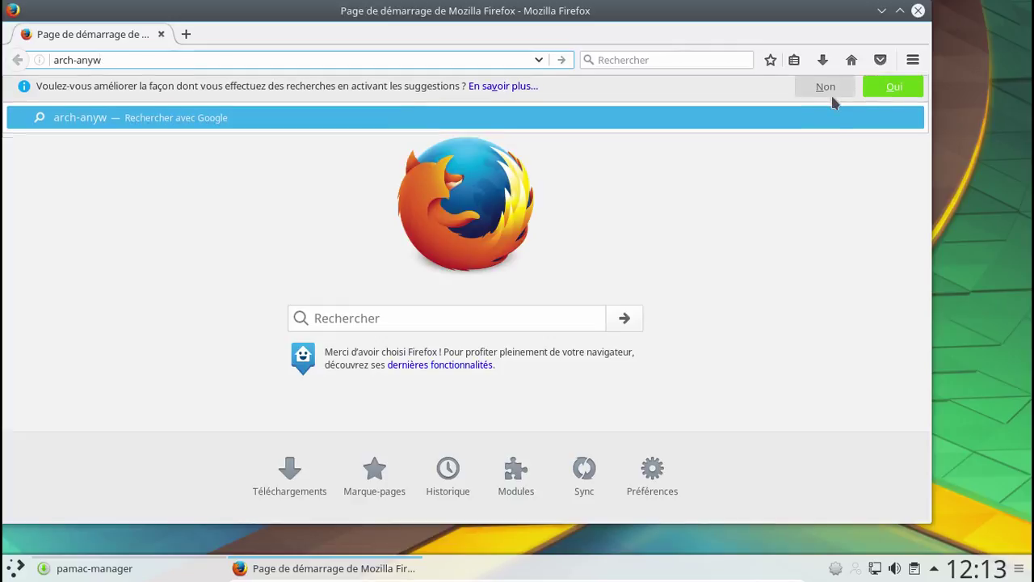
{"action": "left_click", "coordinate": [833, 98]}
{"action": "type", "text": "here.org"}
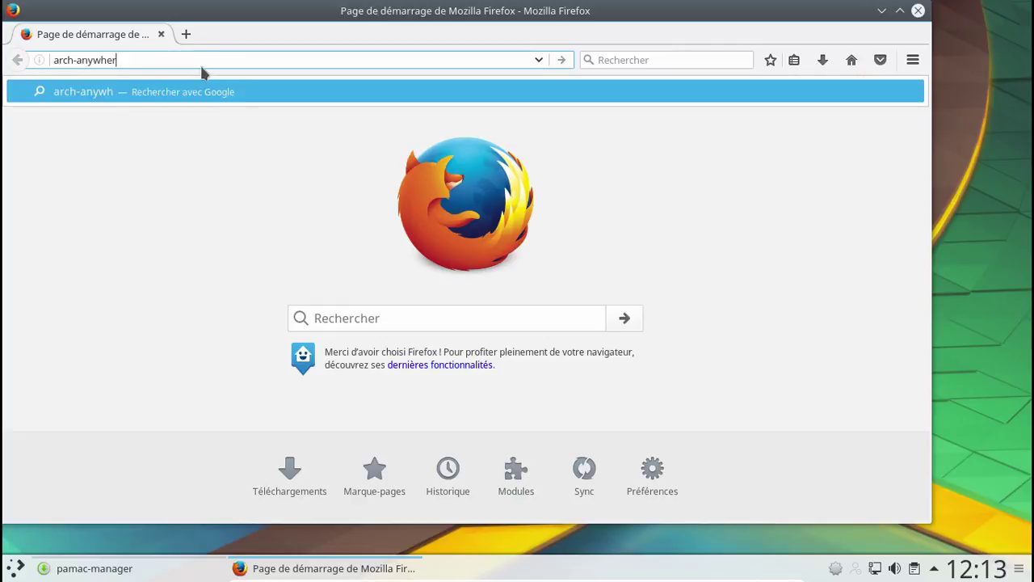
{"action": "key", "text": "Return"}
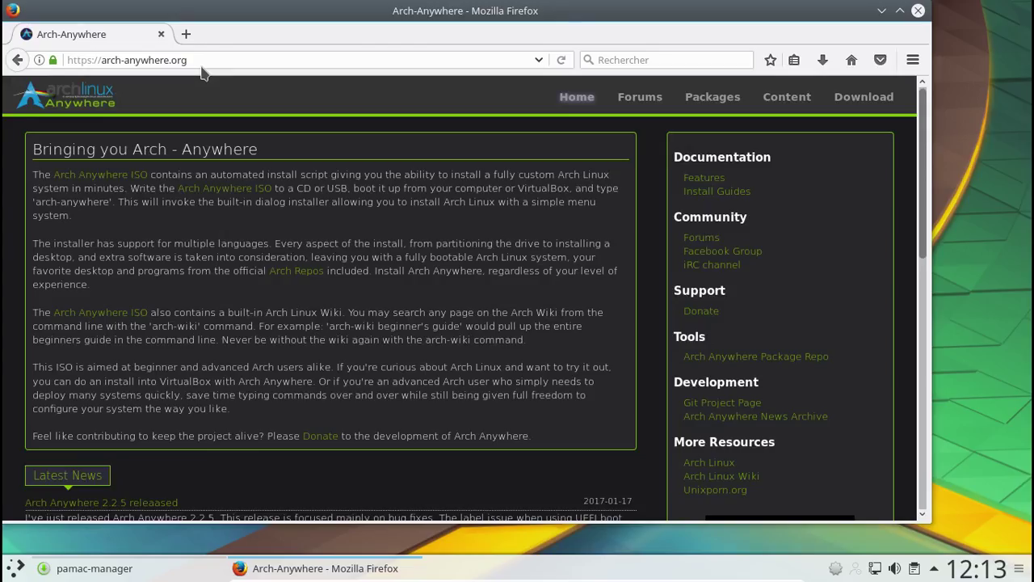
- Open the project's GitHub Issues and read issue #169 on the calligra-sheets install bug
{"action": "left_click", "coordinate": [732, 406]}
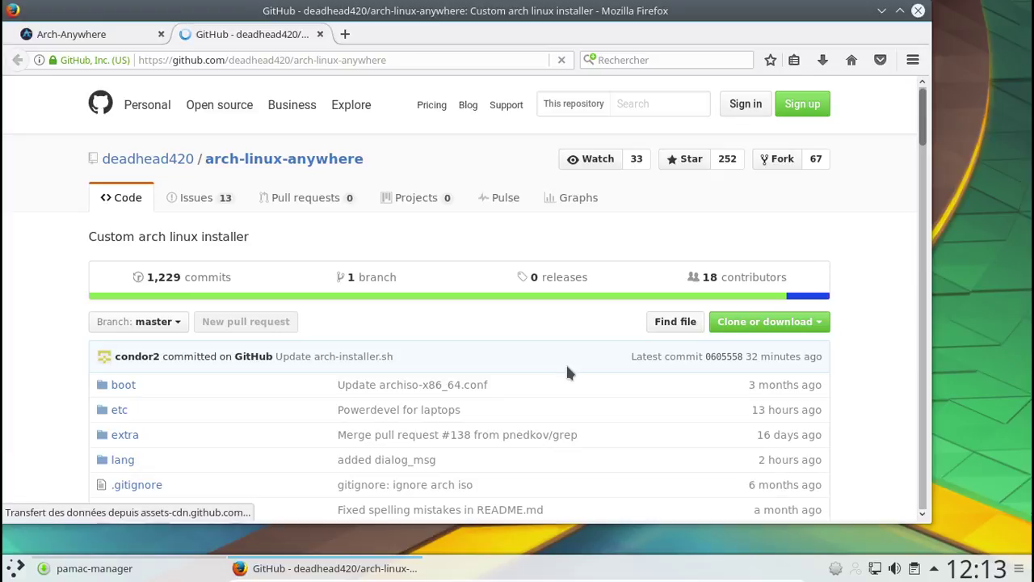
{"action": "scroll", "coordinate": [565, 371], "scroll_direction": "down", "scroll_amount": 4}
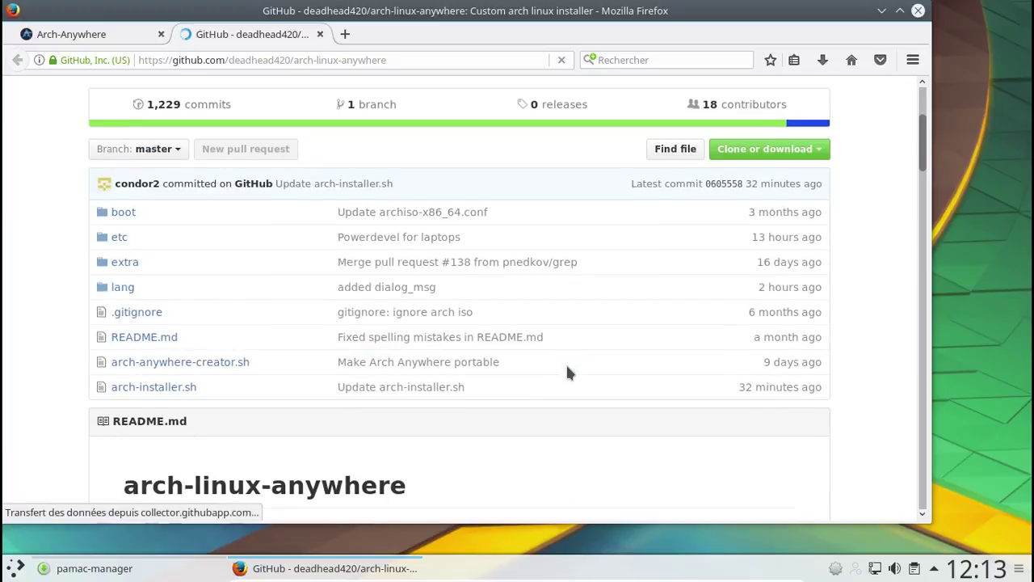
{"action": "scroll", "coordinate": [240, 284], "scroll_direction": "up", "scroll_amount": 4}
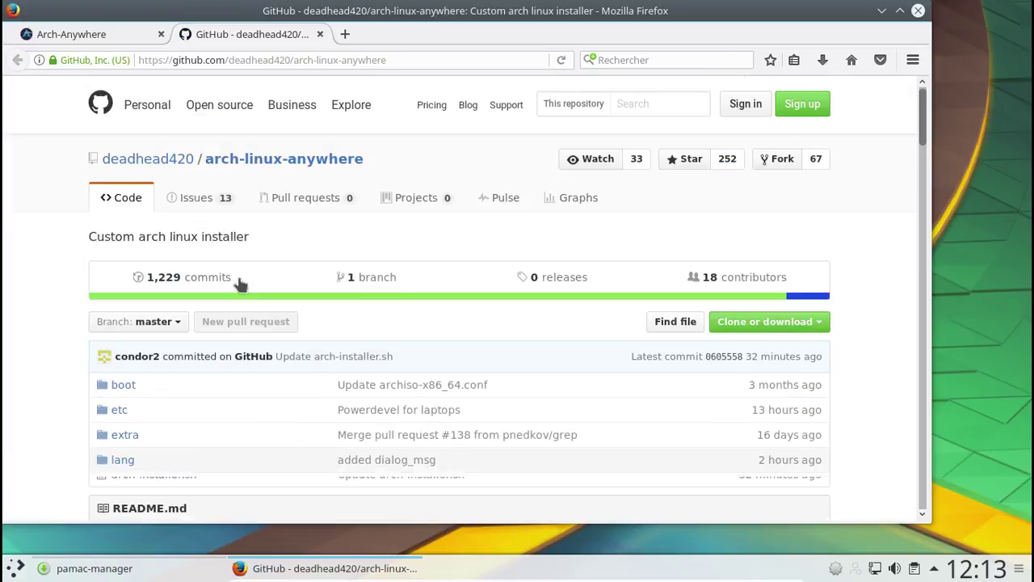
{"action": "left_click", "coordinate": [191, 199]}
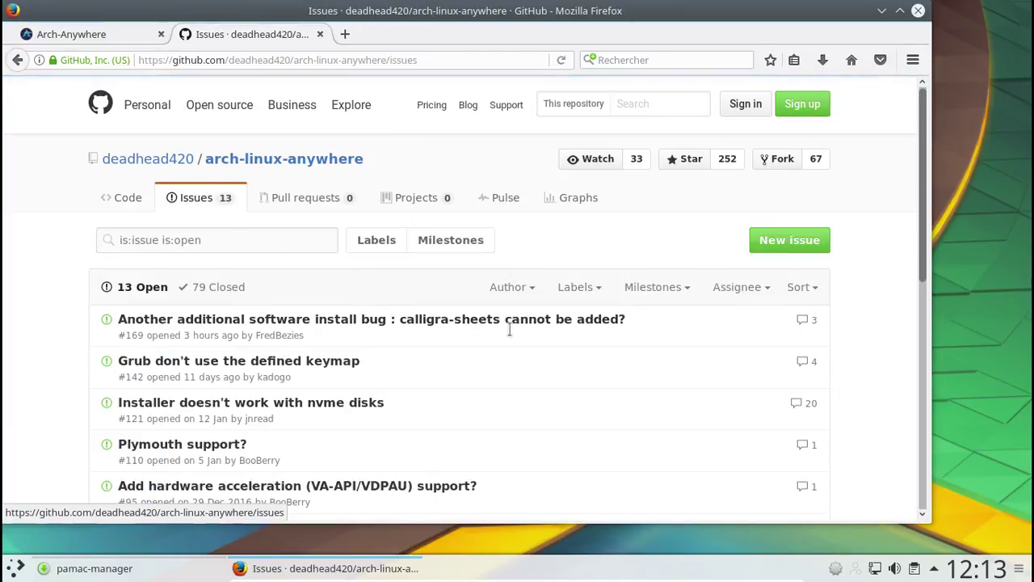
{"action": "scroll", "coordinate": [517, 337], "scroll_direction": "down", "scroll_amount": 1}
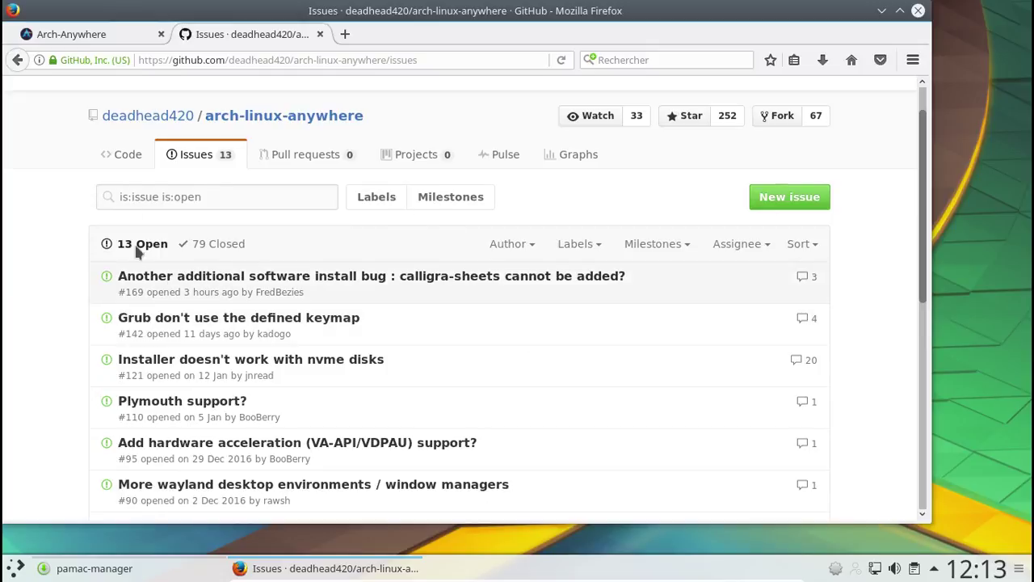
{"action": "left_click", "coordinate": [478, 279]}
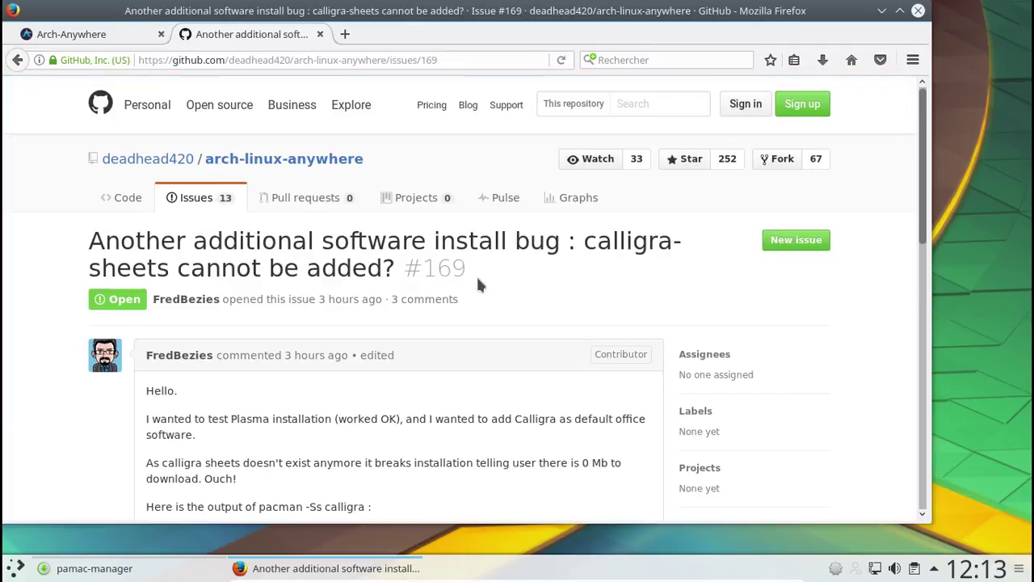
{"action": "scroll", "coordinate": [477, 283], "scroll_direction": "down", "scroll_amount": 3}
{"action": "scroll", "coordinate": [478, 279], "scroll_direction": "down", "scroll_amount": 10}
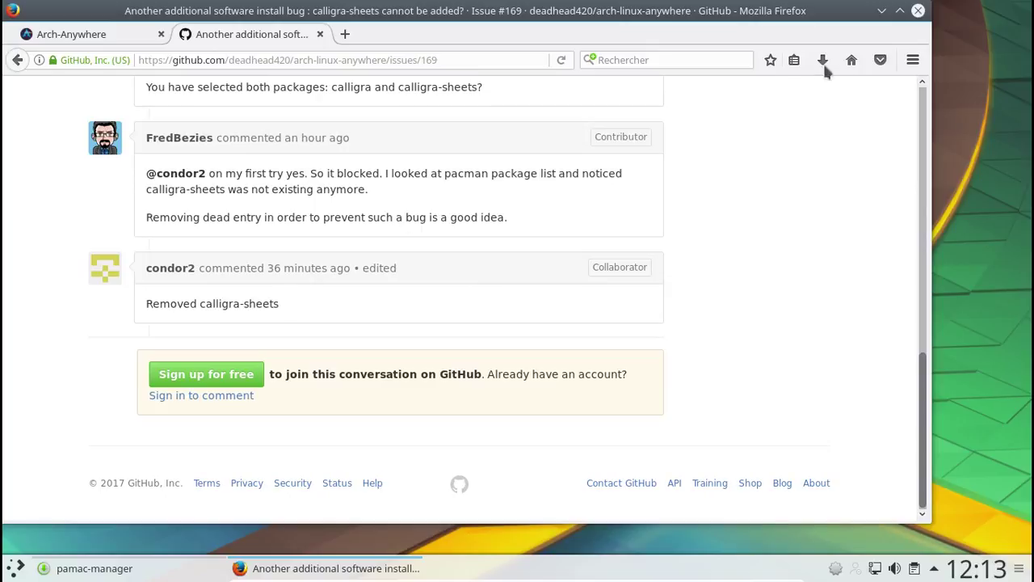
- Close Firefox with both tabs and minimize Pamac
{"action": "left_click", "coordinate": [919, 11]}
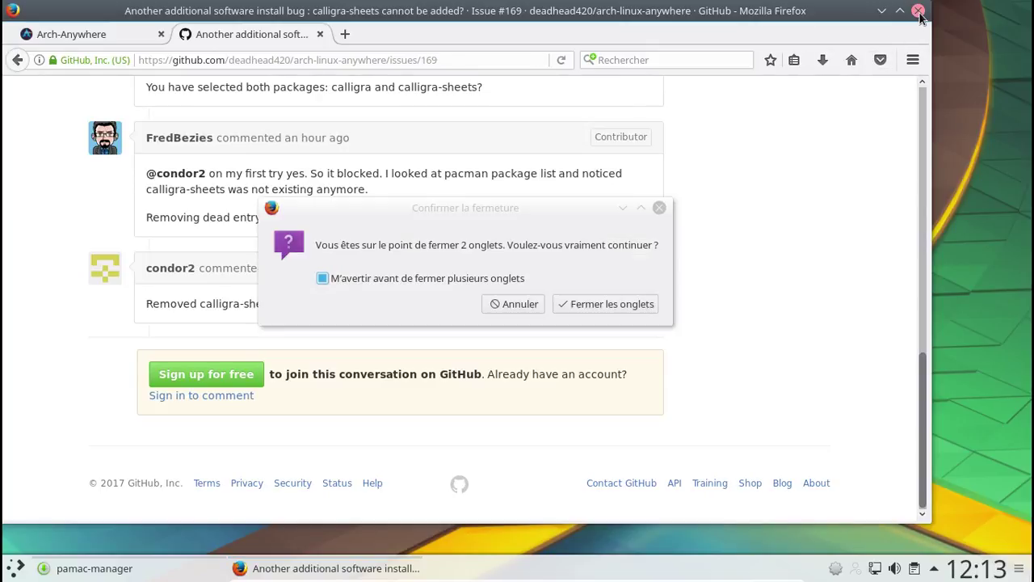
{"action": "left_click", "coordinate": [615, 304]}
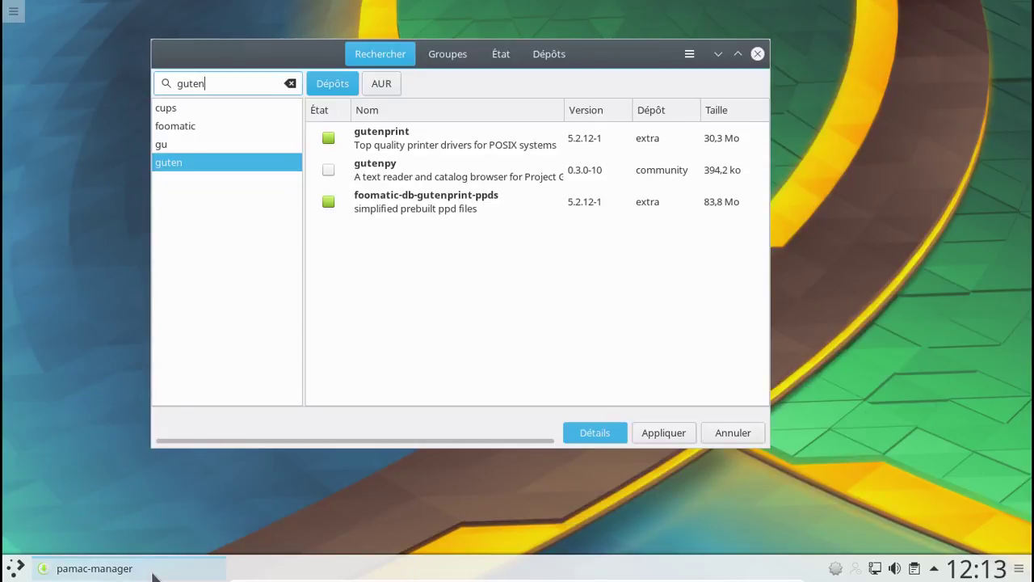
{"action": "left_click", "coordinate": [154, 574]}
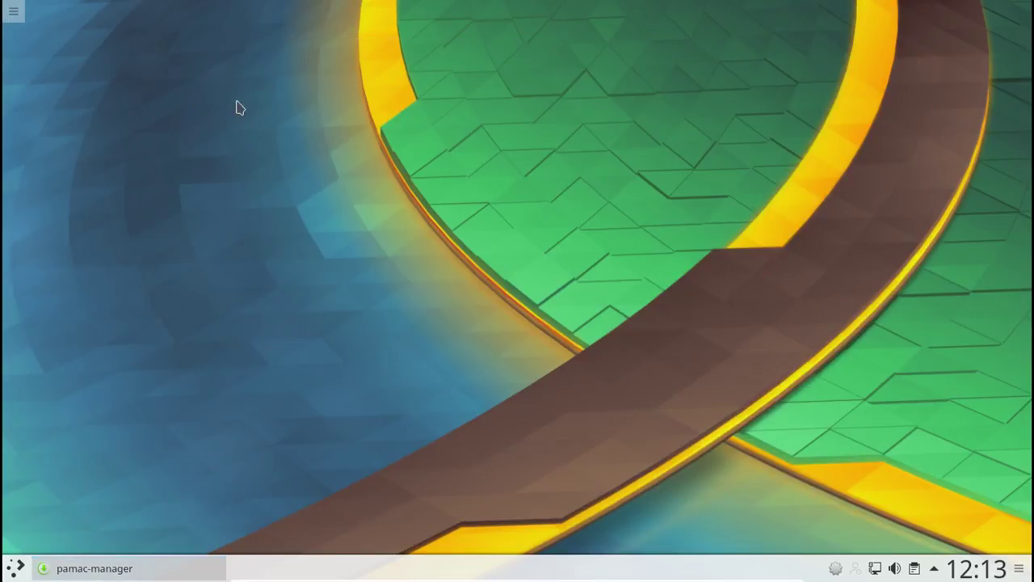
- Mark hplip and python-pyqt5 for installation in Pamac
{"action": "left_click", "coordinate": [127, 570]}
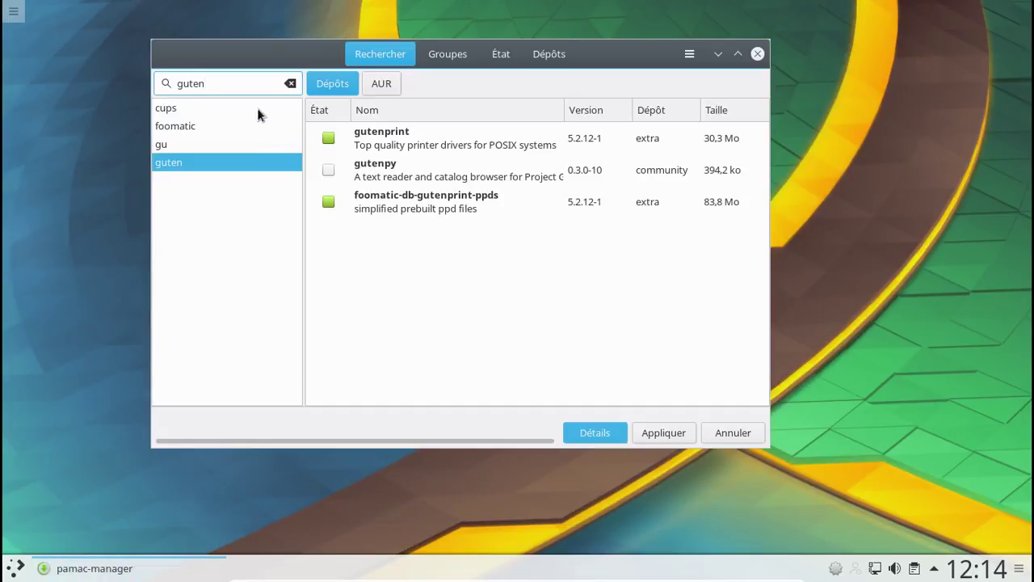
{"action": "key", "text": "ctrl+a"}
{"action": "type", "text": "hplip"}
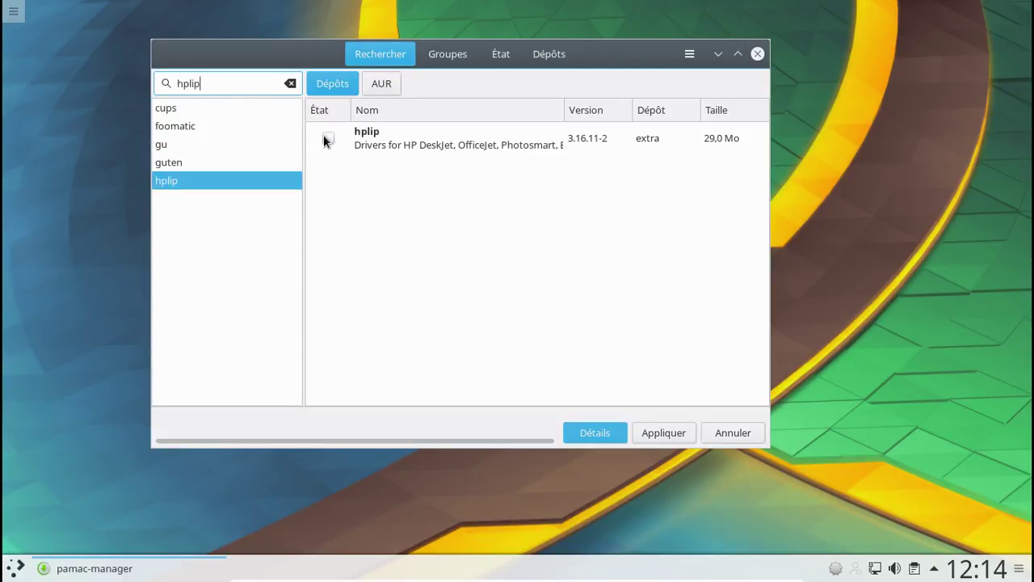
{"action": "left_click", "coordinate": [328, 138]}
{"action": "left_click", "coordinate": [158, 85]}
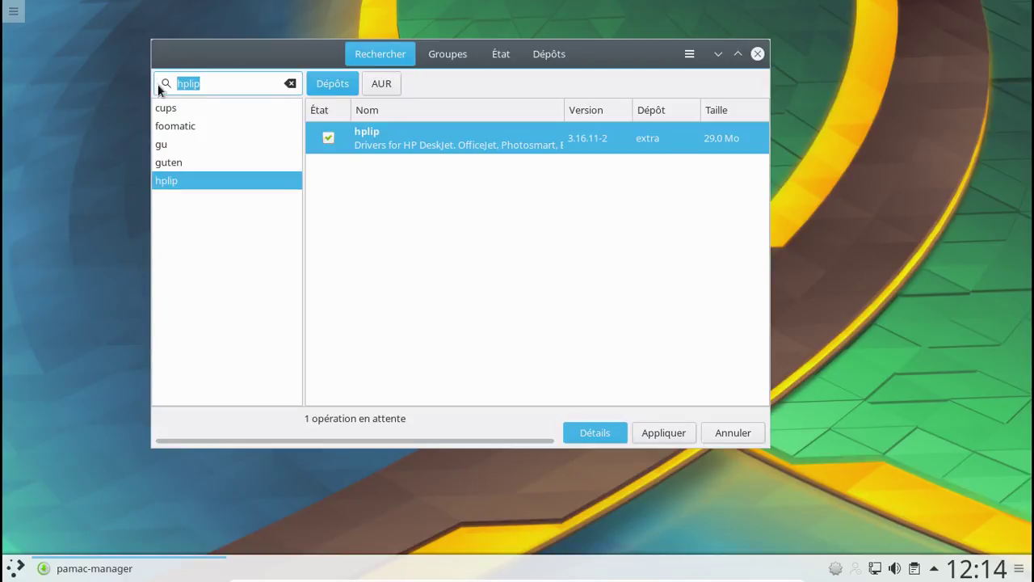
{"action": "type", "text": "python-pyqt5"}
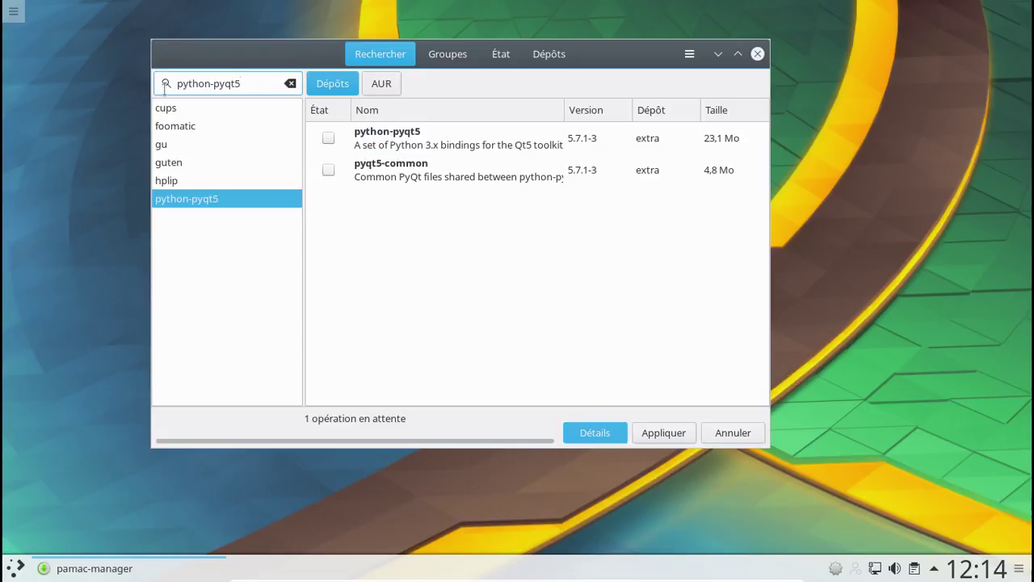
{"action": "left_click", "coordinate": [324, 143]}
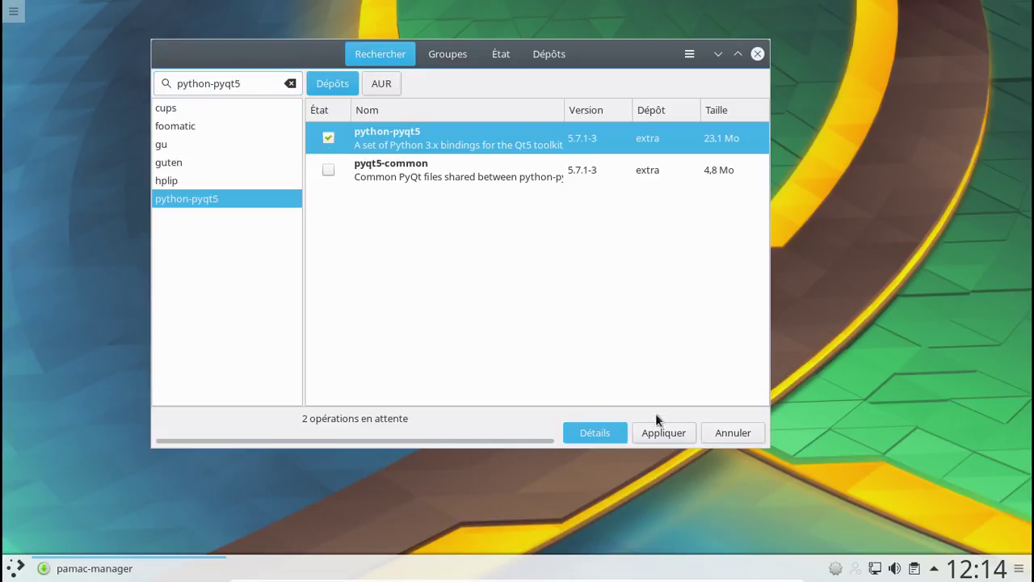
- Apply and confirm the hplip and python-pyqt5 installation transaction
{"action": "left_click", "coordinate": [675, 433]}
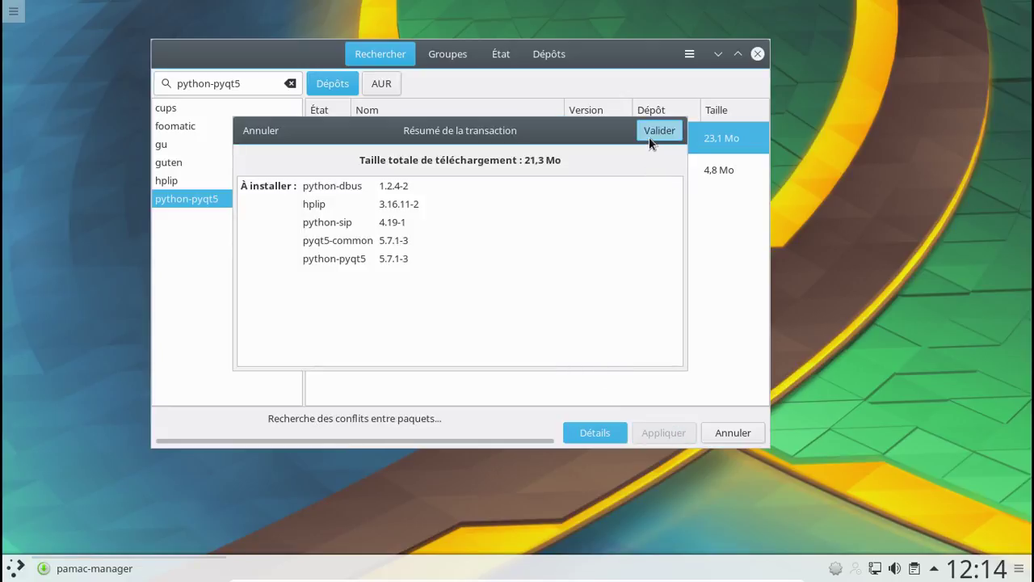
{"action": "left_click", "coordinate": [651, 134]}
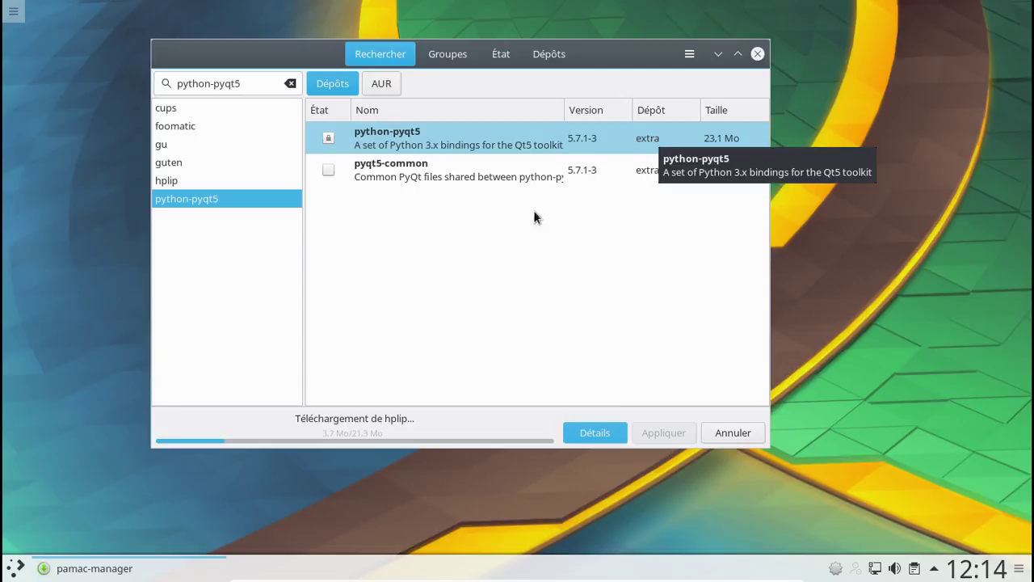
{"action": "left_click", "coordinate": [14, 566]}
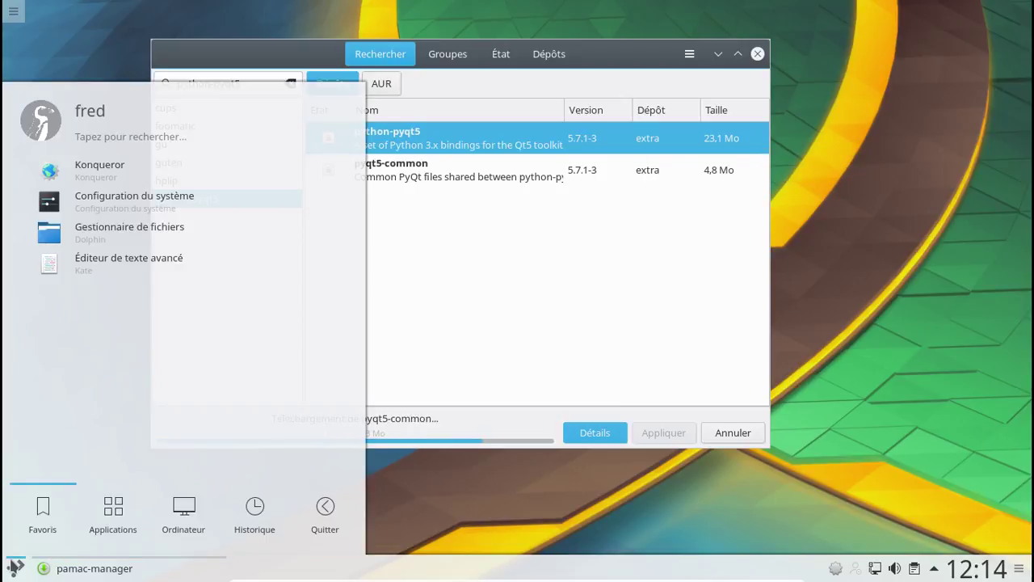
- In Konsole, enable the CUPS service with sudo systemctl enable org.cups.cupsd
{"action": "type", "text": "konsoel"}
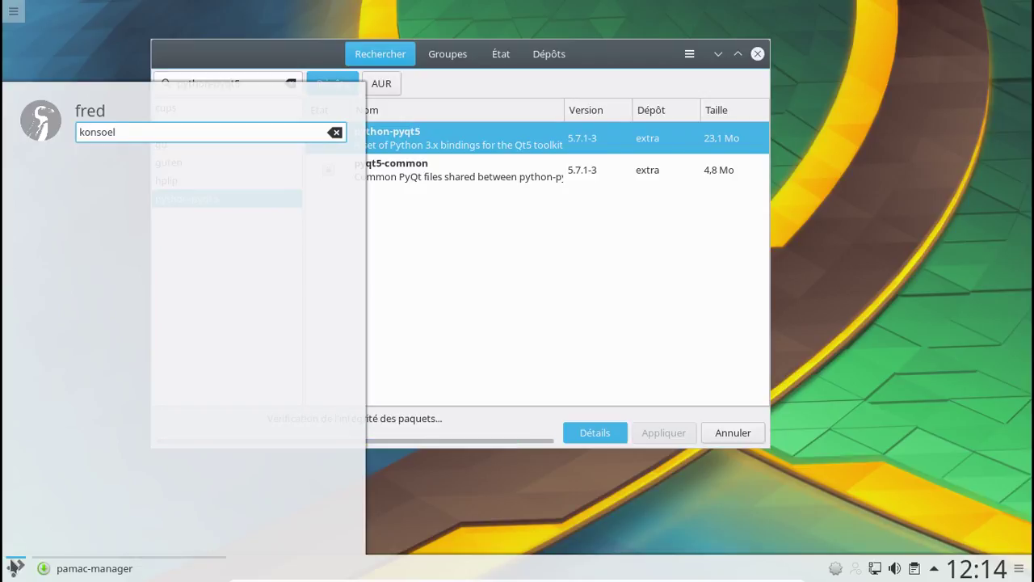
{"action": "key", "text": "BackSpace"}
{"action": "key", "text": "BackSpace"}
{"action": "type", "text": "le"}
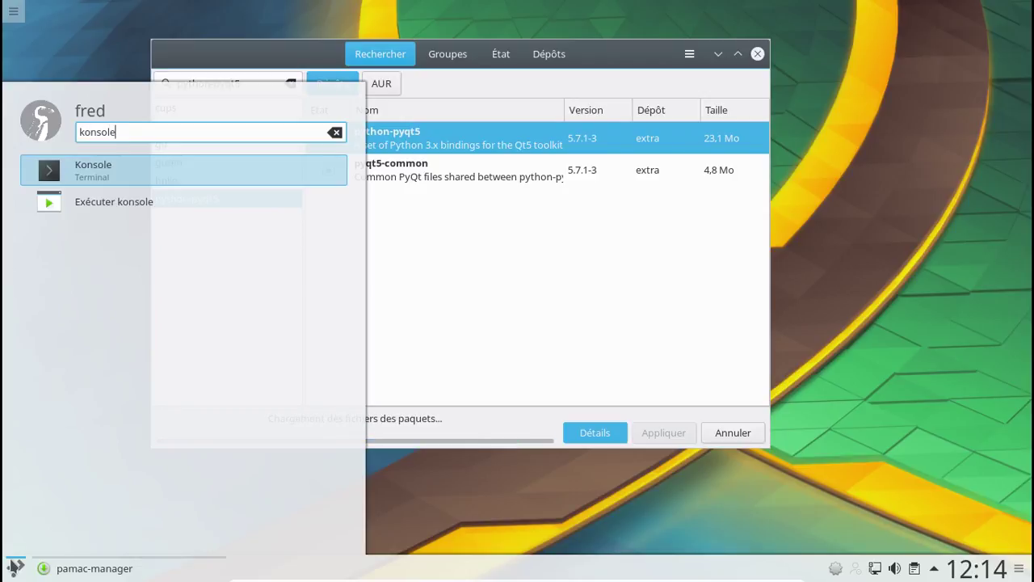
{"action": "key", "text": "Return"}
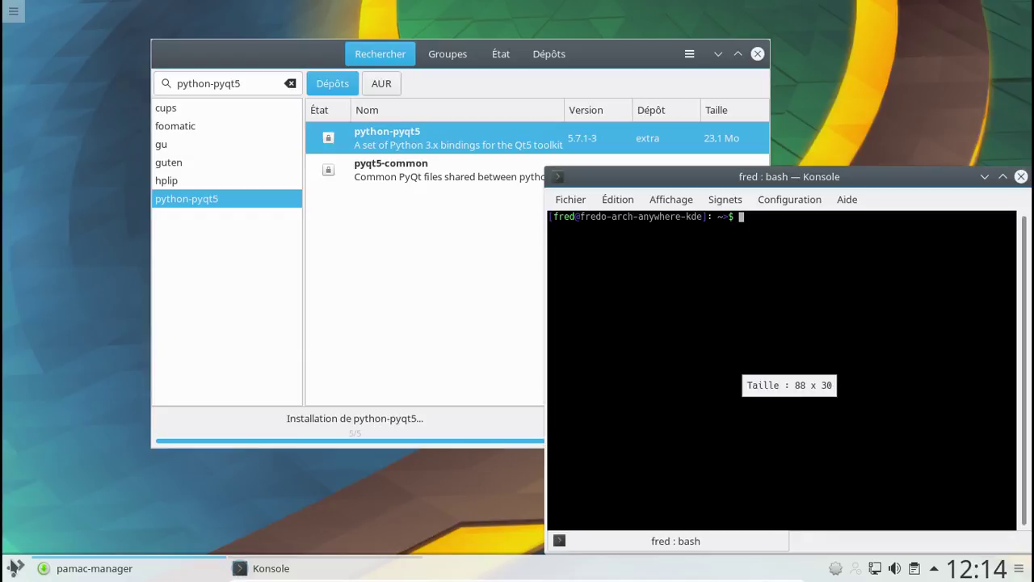
{"action": "type", "text": "sudo"}
{"action": "key", "text": "BackSpace"}
{"action": "key", "text": "BackSpace"}
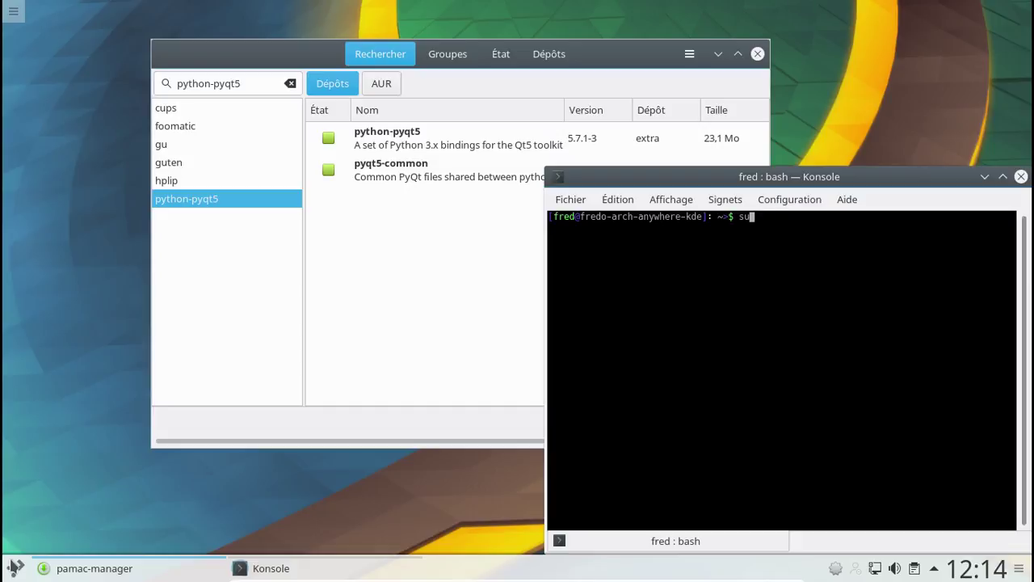
{"action": "type", "text": "do system"}
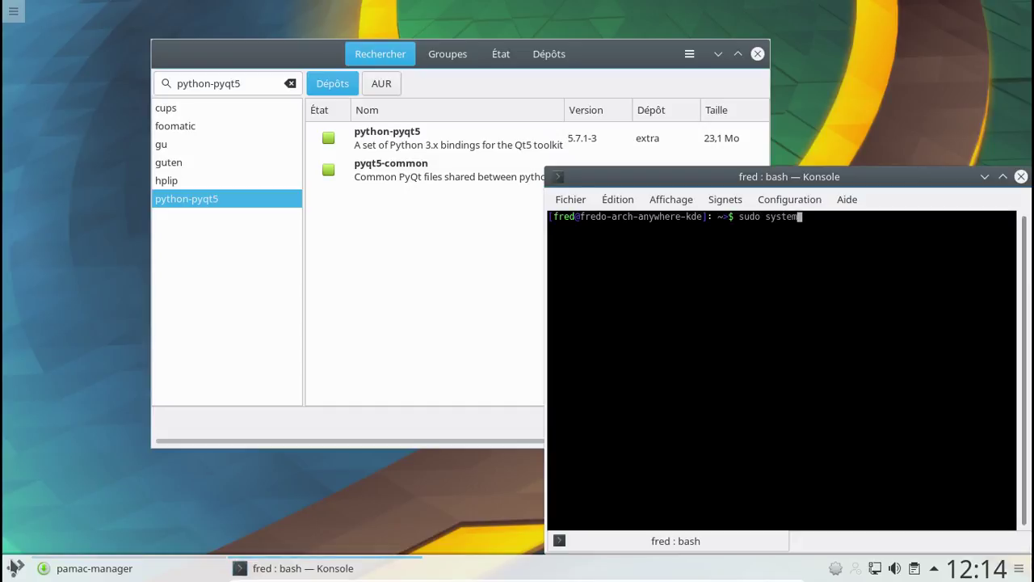
{"action": "type", "text": "ttl enable org.c"}
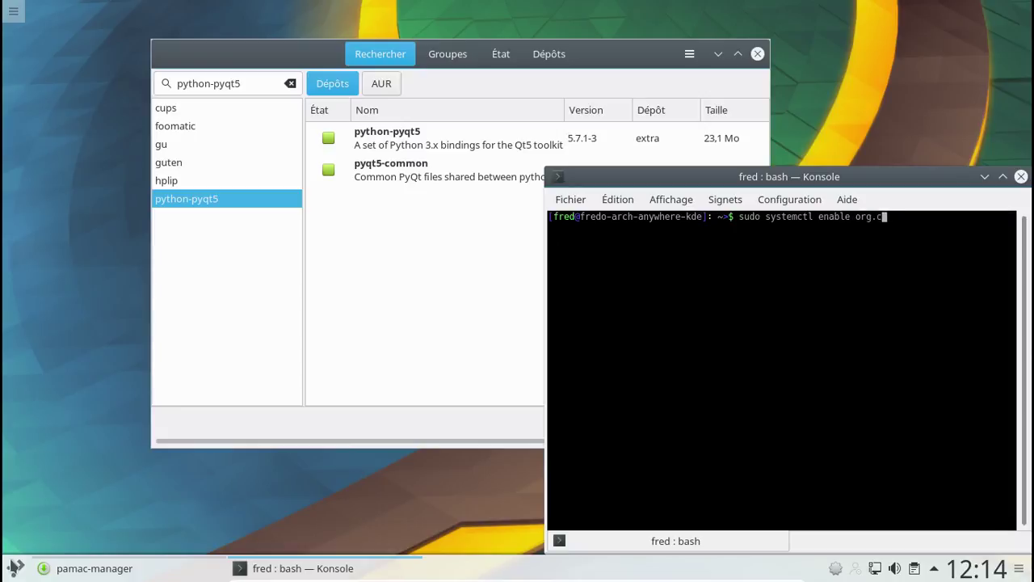
{"action": "type", "text": "ups.cupsd"}
{"action": "key", "text": "Return"}
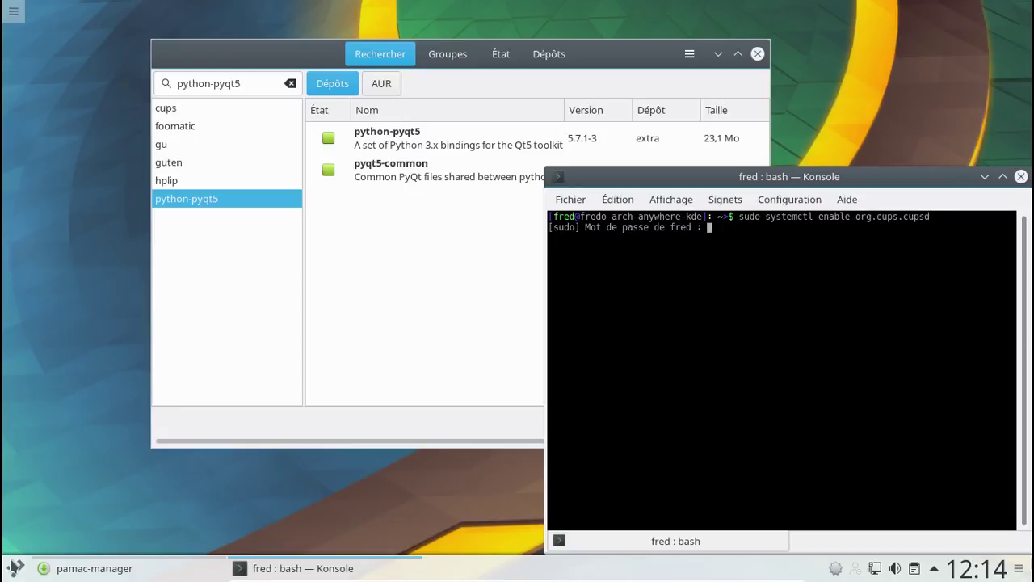
{"action": "key", "text": "Return"}
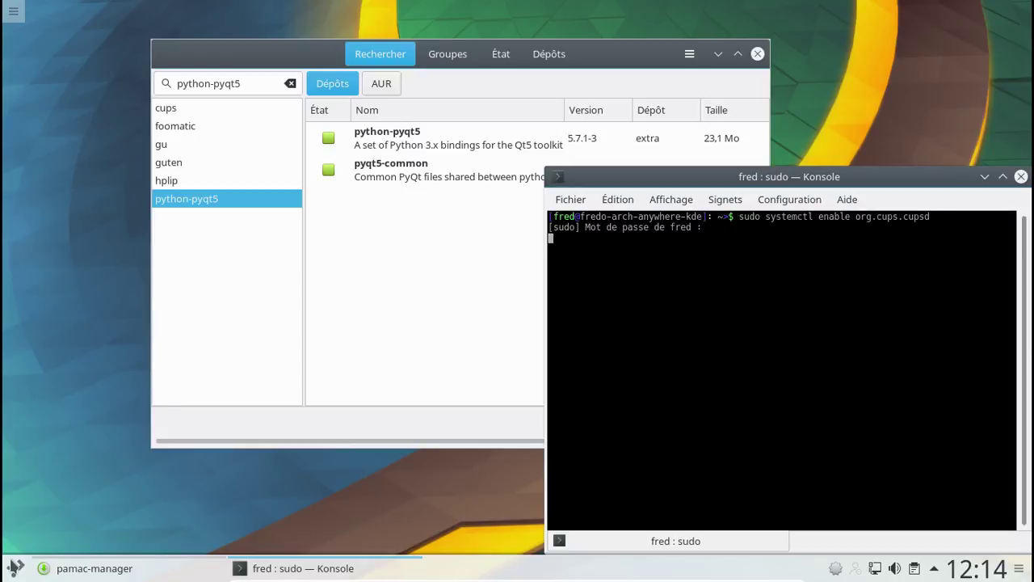
- Start the CUPS service with sudo systemctl start org.cups.cupsd
{"action": "key", "text": "Up"}
{"action": "key", "text": "Up"}
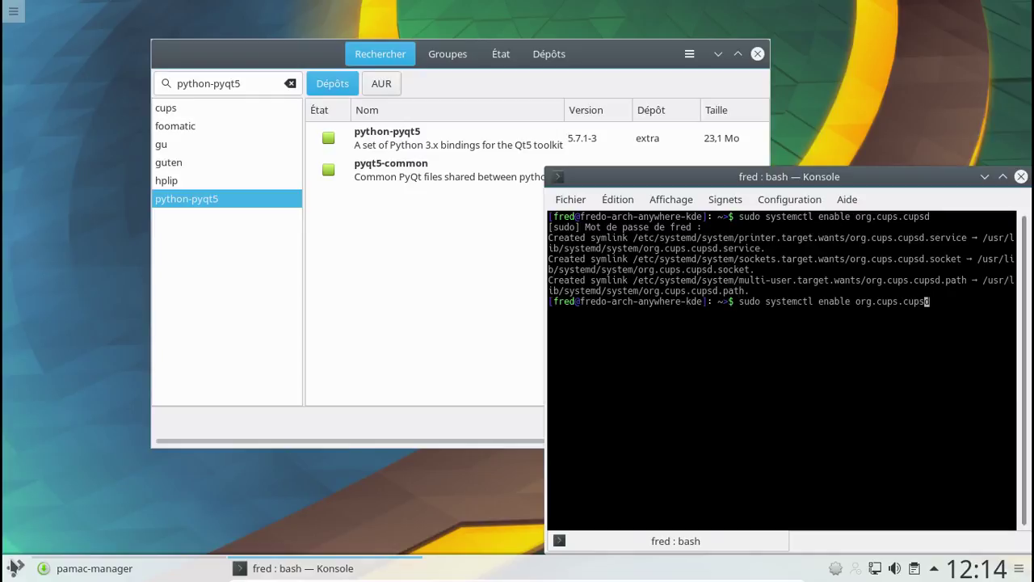
{"action": "key", "text": "Left"}
{"action": "key", "text": "Left"}
{"action": "key", "text": "Left"}
{"action": "key", "text": "Left"}
{"action": "key", "text": "Left"}
{"action": "key", "text": "Left"}
{"action": "key", "text": "Left"}
{"action": "key", "text": "Left"}
{"action": "key", "text": "Left"}
{"action": "key", "text": "Left"}
{"action": "key", "text": "Left"}
{"action": "key", "text": "Left"}
{"action": "key", "text": "Left"}
{"action": "key", "text": "Left"}
{"action": "key", "text": "Left"}
{"action": "key", "text": "Left"}
{"action": "key", "text": "Right"}
{"action": "key", "text": "Right"}
{"action": "key", "text": "BackSpace"}
{"action": "key", "text": "BackSpace"}
{"action": "key", "text": "BackSpace"}
{"action": "key", "text": "BackSpace"}
{"action": "key", "text": "BackSpace"}
{"action": "key", "text": "BackSpace"}
{"action": "key", "text": "BackSpace"}
{"action": "type", "text": "start"}
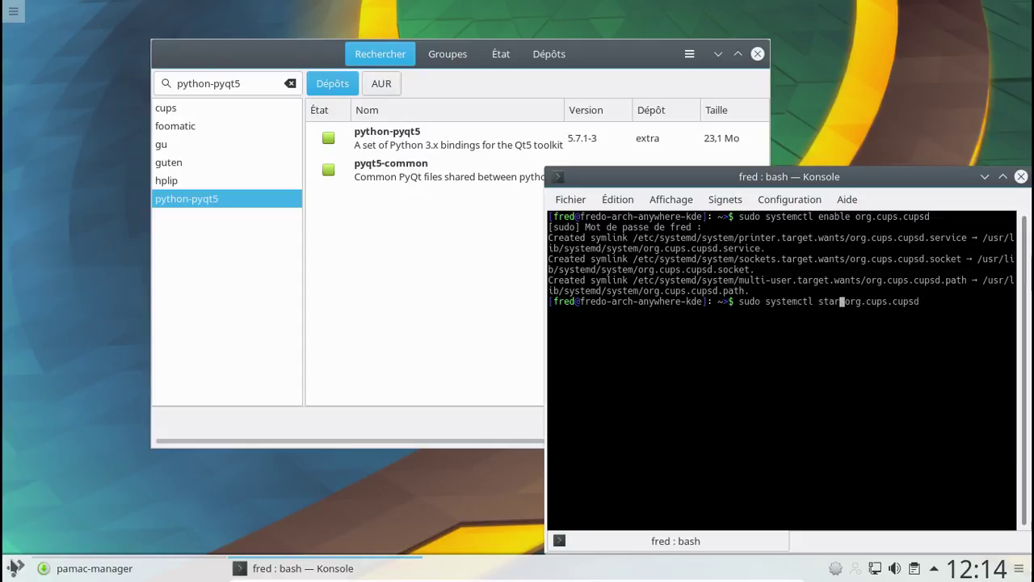
{"action": "type", "text": "t"}
{"action": "key", "text": "Return"}
- Prepare the command sudo systemctl enable avahi-daemon at the prompt
{"action": "key", "text": "Up"}
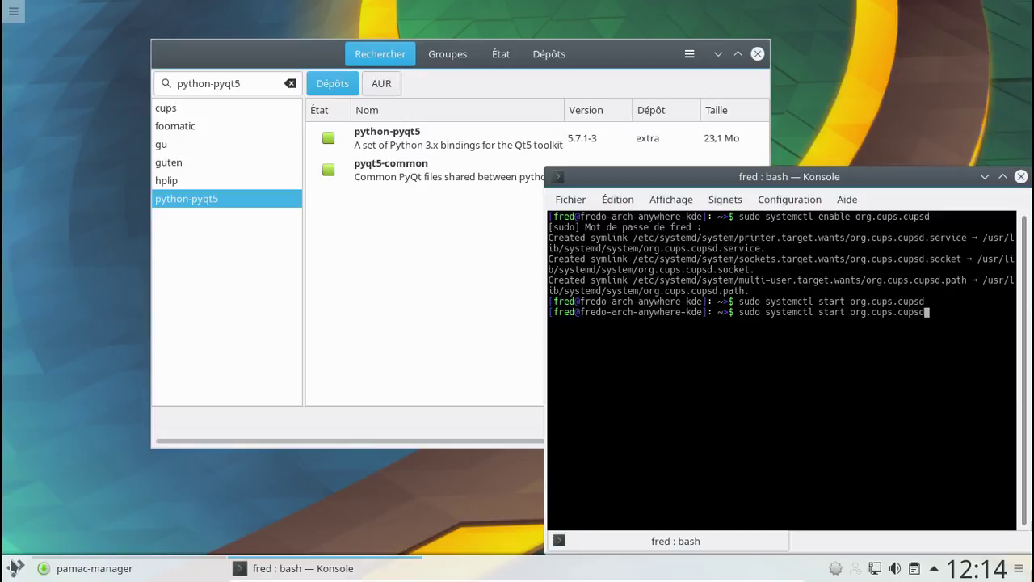
{"action": "key", "text": "Up"}
{"action": "key", "text": "BackSpace"}
{"action": "key", "text": "BackSpace"}
{"action": "key", "text": "BackSpace"}
{"action": "key", "text": "BackSpace"}
{"action": "key", "text": "BackSpace"}
{"action": "key", "text": "BackSpace"}
{"action": "key", "text": "BackSpace"}
{"action": "key", "text": "BackSpace"}
{"action": "key", "text": "BackSpace"}
{"action": "key", "text": "BackSpace"}
{"action": "key", "text": "BackSpace"}
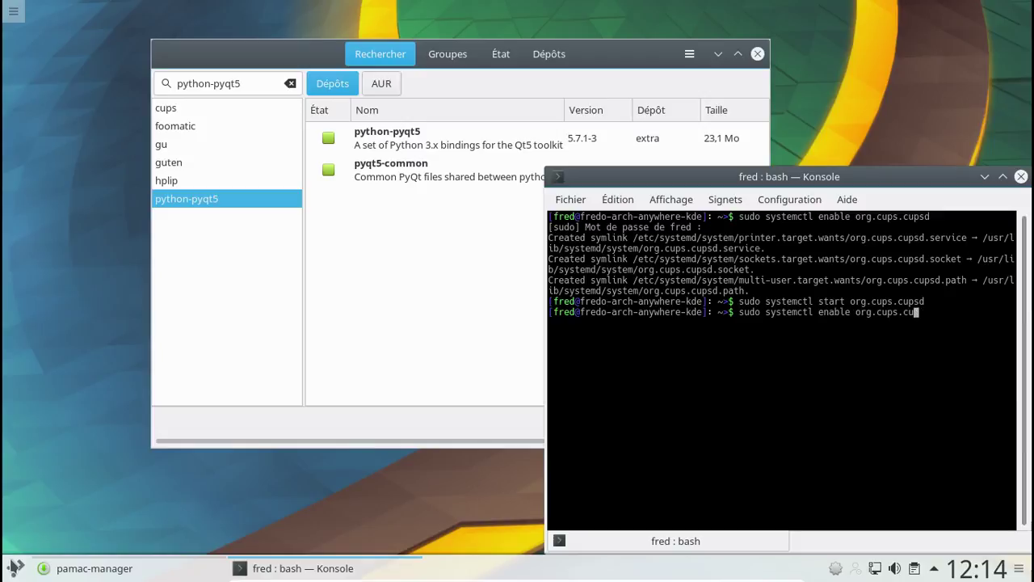
{"action": "key", "text": "BackSpace"}
{"action": "key", "text": "BackSpace"}
{"action": "key", "text": "BackSpace"}
{"action": "type", "text": "avha"}
{"action": "key", "text": "BackSpace"}
{"action": "key", "text": "BackSpace"}
{"action": "type", "text": "a"}
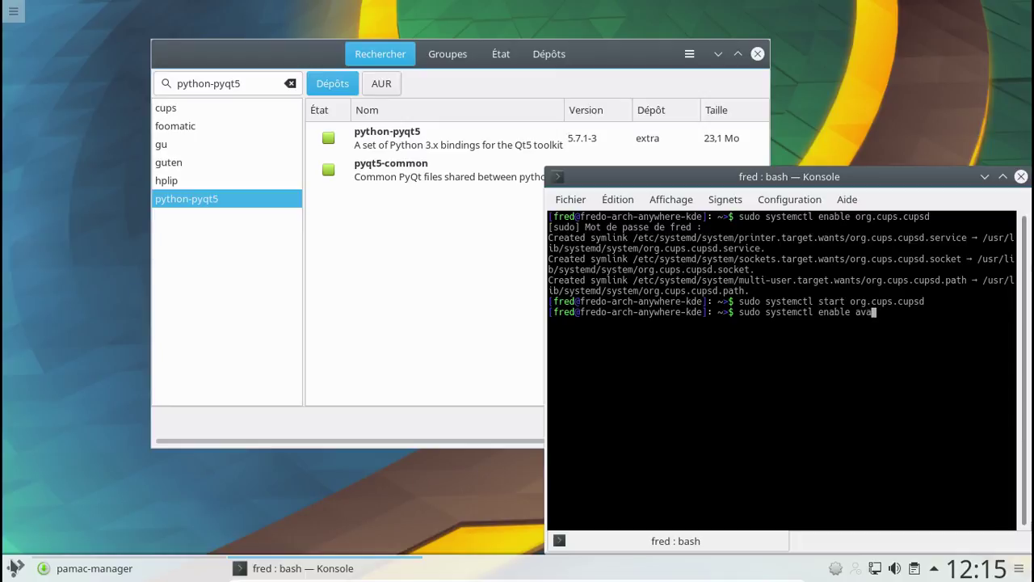
{"action": "type", "text": "hi-daemon"}
- Enable the avahi-daemon and avahi-dnsconfd services with systemctl
{"action": "key", "text": "Return"}
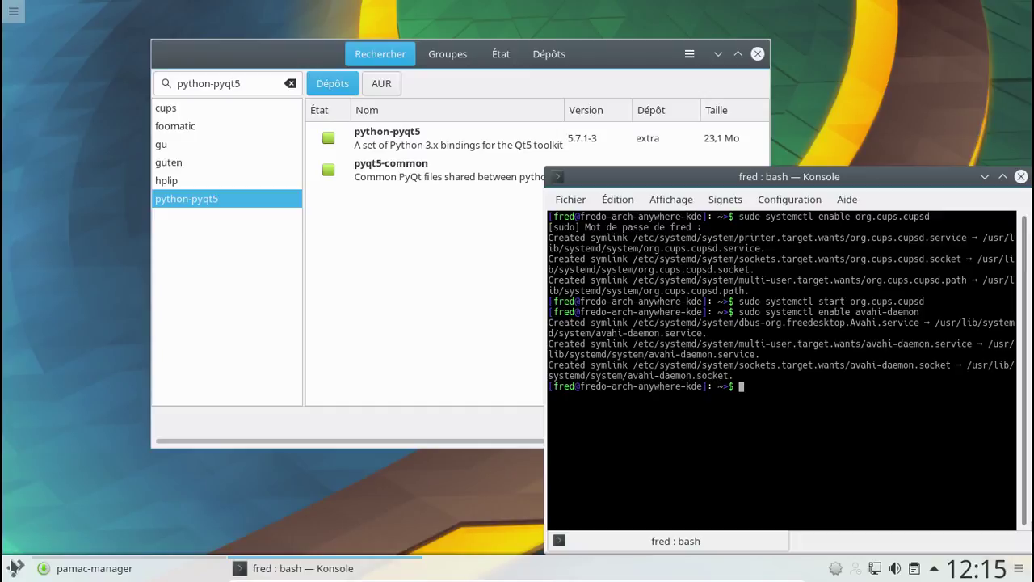
{"action": "key", "text": "Up"}
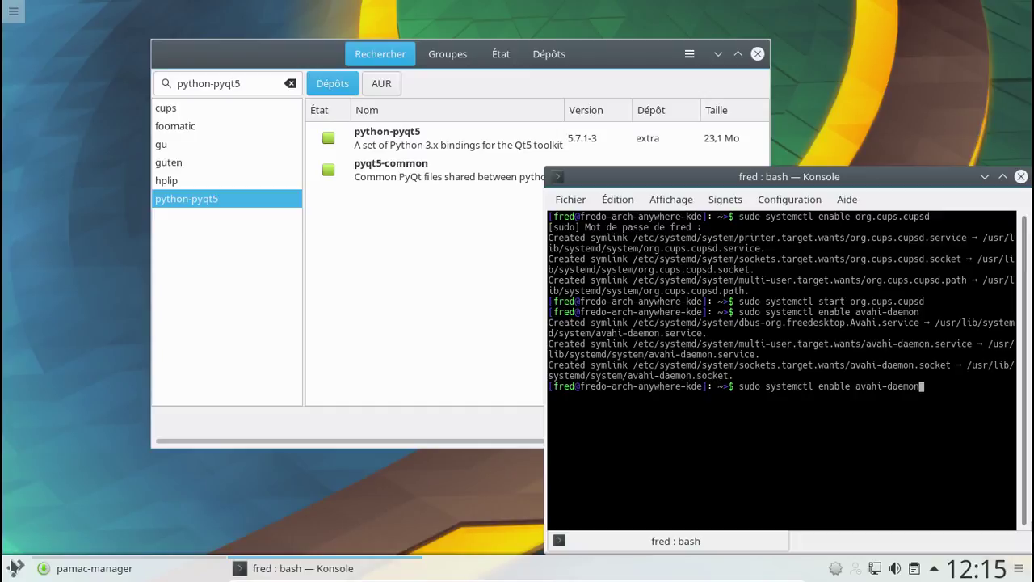
{"action": "key", "text": "BackSpace"}
{"action": "key", "text": "BackSpace"}
{"action": "key", "text": "BackSpace"}
{"action": "key", "text": "BackSpace"}
{"action": "key", "text": "BackSpace"}
{"action": "type", "text": "nsconfd"}
{"action": "key", "text": "Return"}
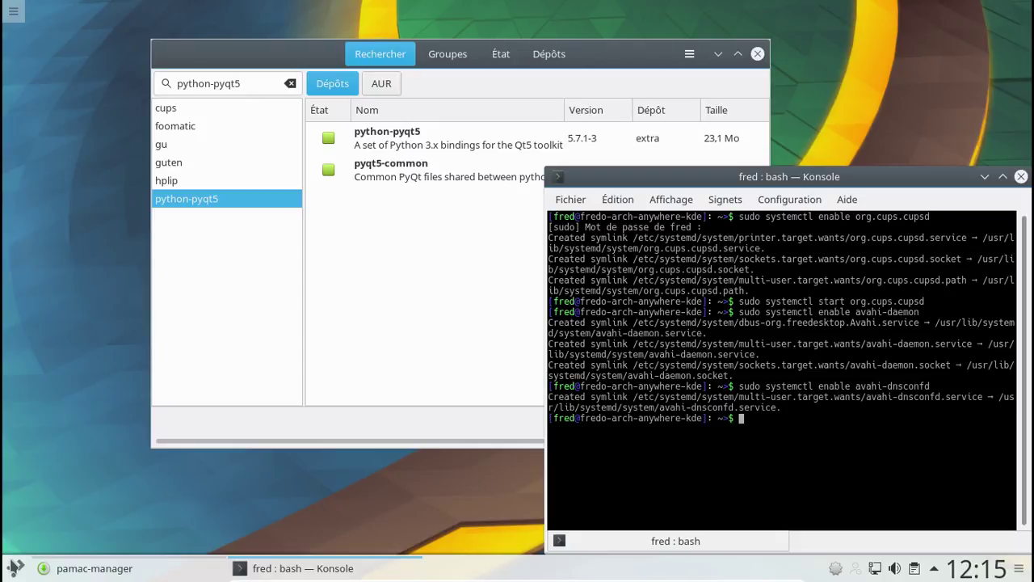
- Start the avahi-daemon and avahi-dnsconfd services with sudo systemctl start
{"action": "key", "text": "Up"}
{"action": "key", "text": "Up"}
{"action": "key", "text": "Left"}
{"action": "key", "text": "Left"}
{"action": "key", "text": "Left"}
{"action": "key", "text": "Left"}
{"action": "key", "text": "Left"}
{"action": "key", "text": "Left"}
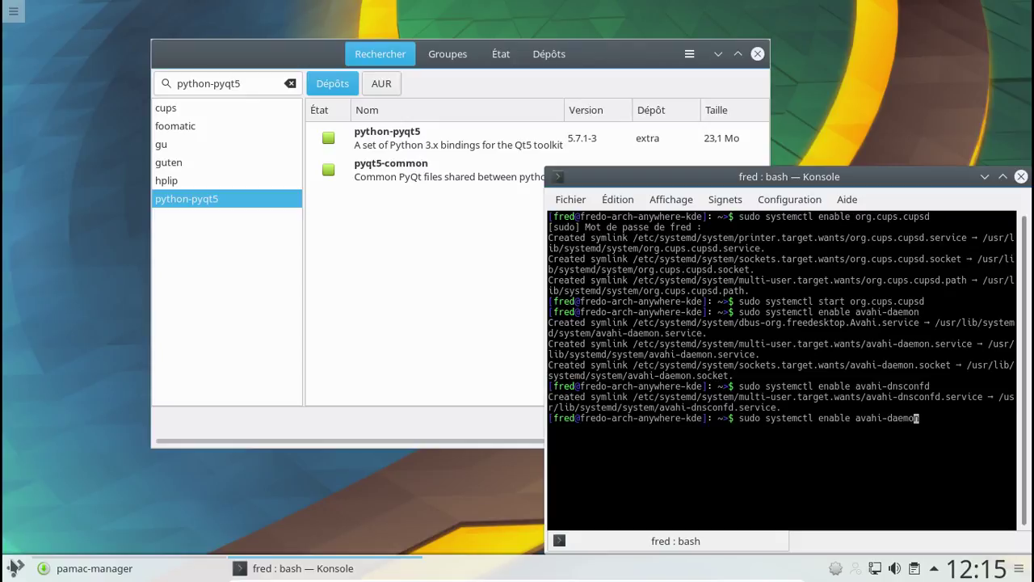
{"action": "key", "text": "Left"}
{"action": "key", "text": "Left"}
{"action": "key", "text": "Left"}
{"action": "key", "text": "Left"}
{"action": "key", "text": "Left"}
{"action": "key", "text": "Left"}
{"action": "key", "text": "BackSpace"}
{"action": "key", "text": "BackSpace"}
{"action": "key", "text": "BackSpace"}
{"action": "key", "text": "BackSpace"}
{"action": "key", "text": "BackSpace"}
{"action": "key", "text": "BackSpace"}
{"action": "key", "text": "BackSpace"}
{"action": "type", "text": "start"}
{"action": "key", "text": "Return"}
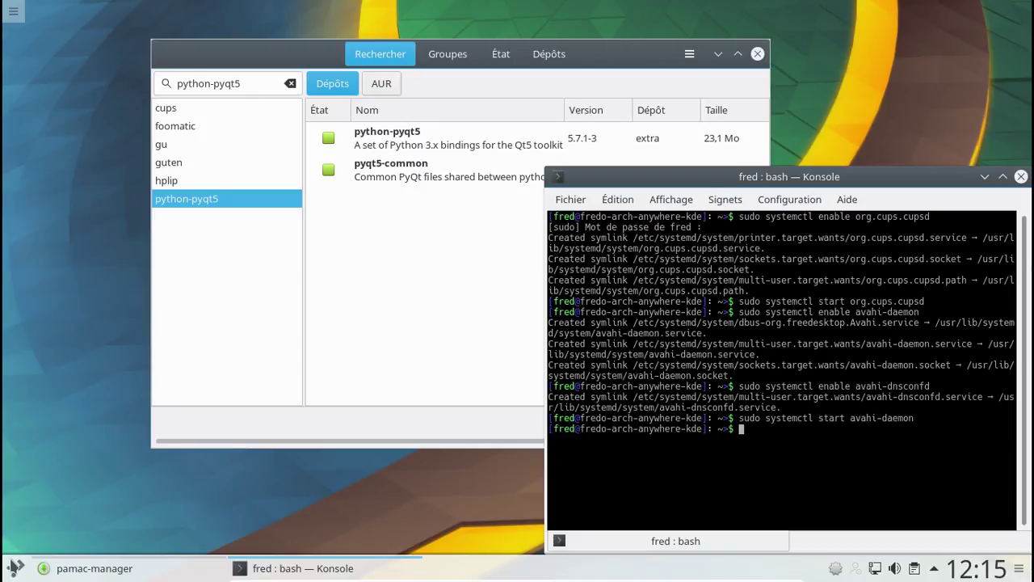
{"action": "key", "text": "Up"}
{"action": "key", "text": "BackSpace"}
{"action": "key", "text": "BackSpace"}
{"action": "key", "text": "BackSpace"}
{"action": "key", "text": "BackSpace"}
{"action": "key", "text": "BackSpace"}
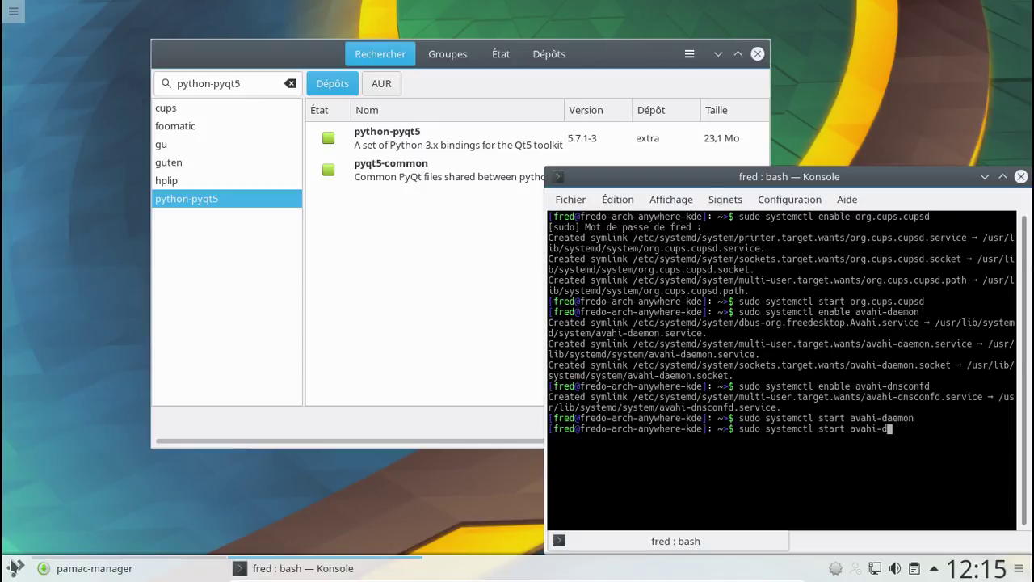
{"action": "type", "text": "nscon"}
{"action": "type", "text": "fd"}
{"action": "key", "text": "Return"}
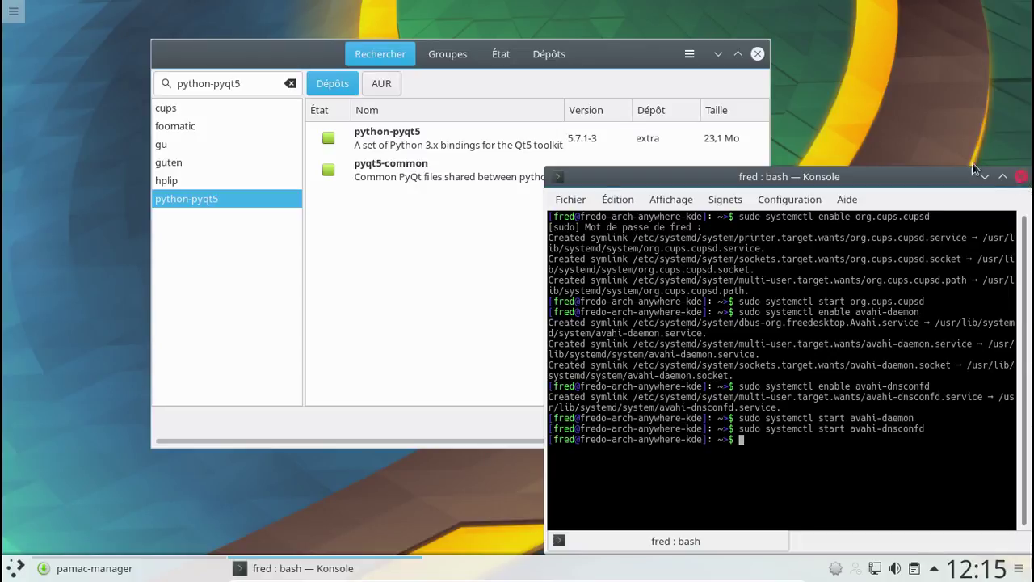
- Close Konsole and Pamac, then launch Dolphin and enlarge its window
{"action": "left_click", "coordinate": [1020, 176]}
{"action": "left_click", "coordinate": [758, 55]}
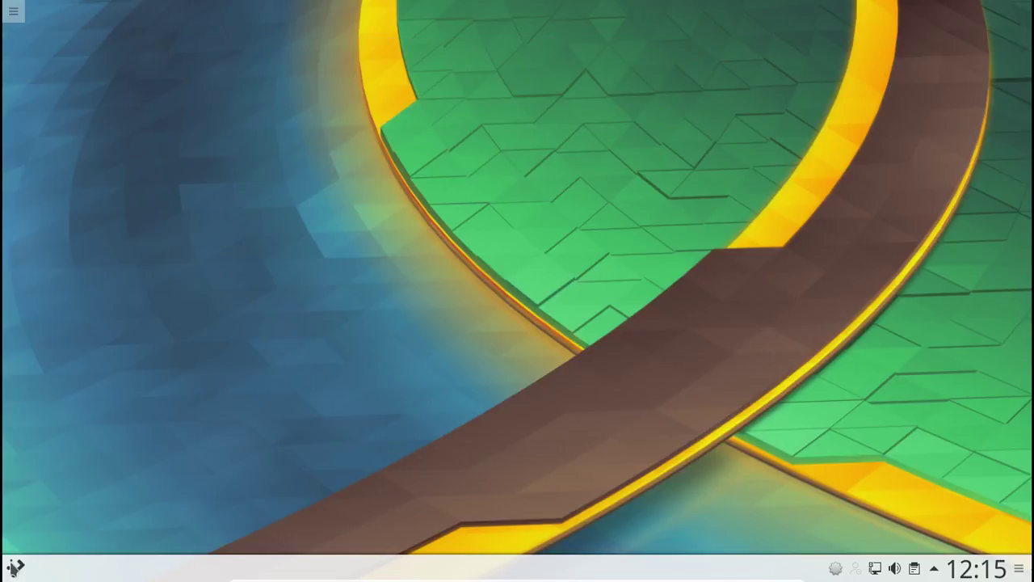
{"action": "left_click", "coordinate": [14, 568]}
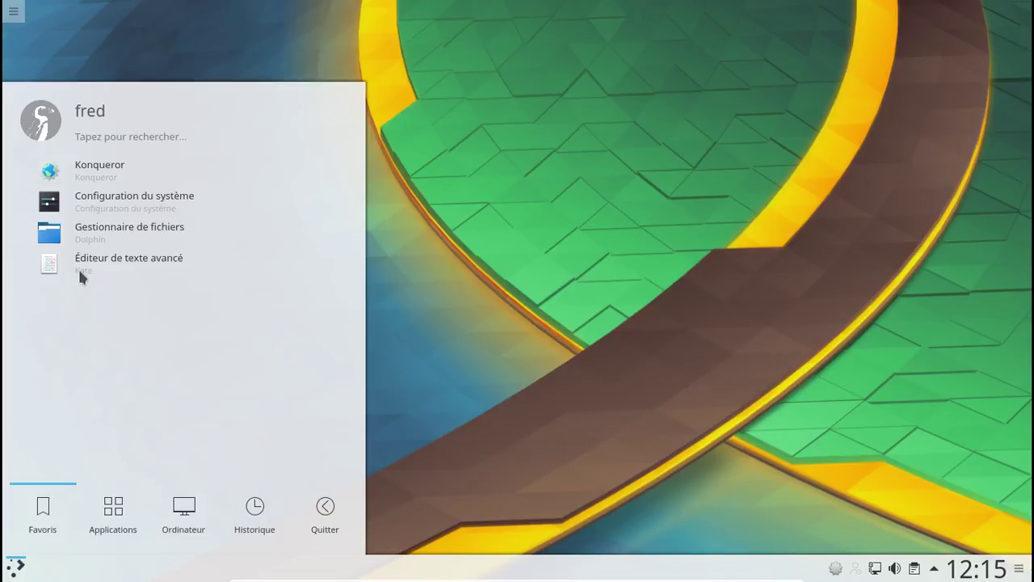
{"action": "left_click_drag", "start_coordinate": [78, 234], "coordinate": [75, 244]}
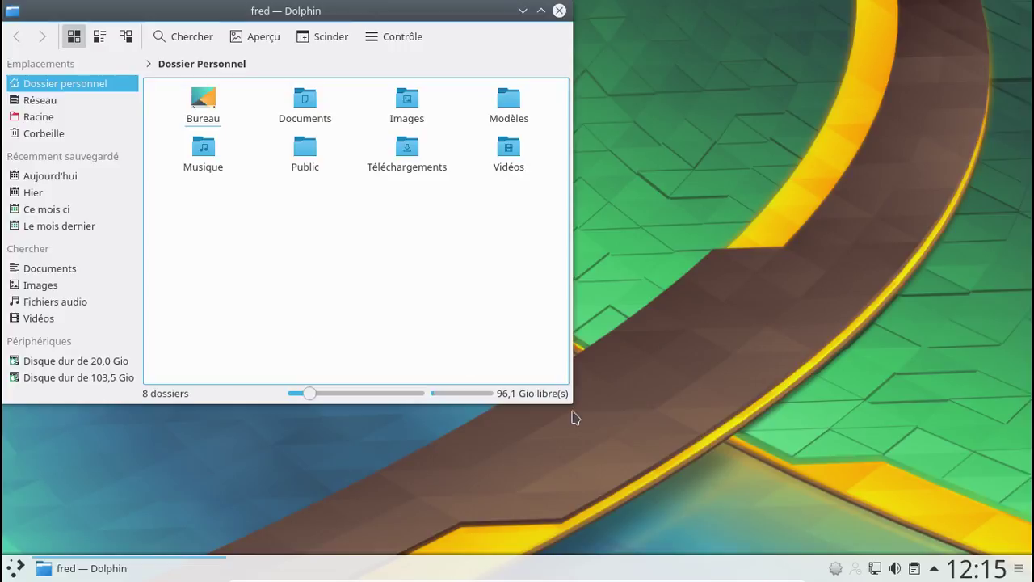
{"action": "left_click_drag", "start_coordinate": [571, 410], "coordinate": [803, 492]}
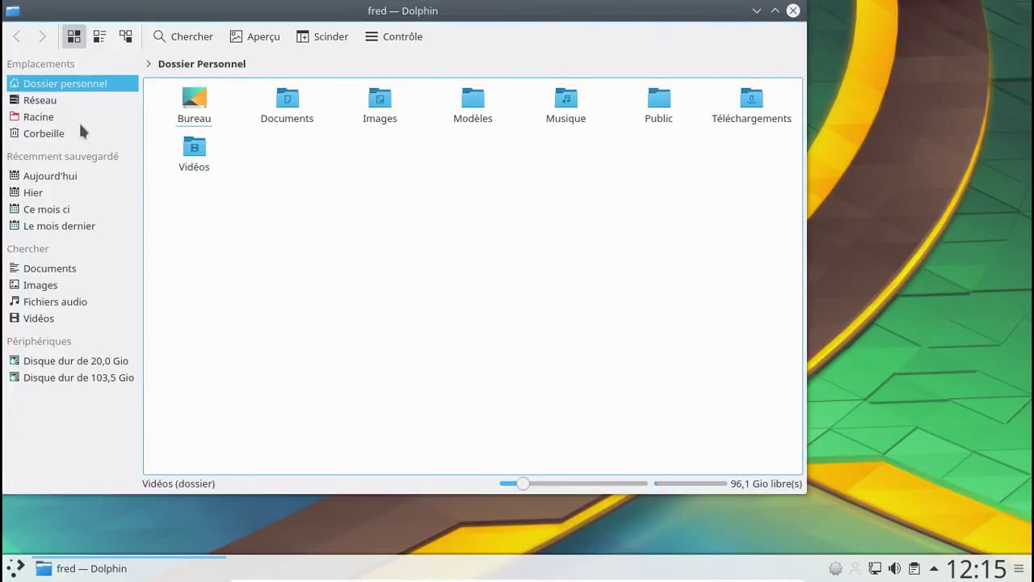
- Browse Réseau > Partages Samba > Workgroup to find the Freebox server, then close Dolphin
{"action": "left_click", "coordinate": [68, 103]}
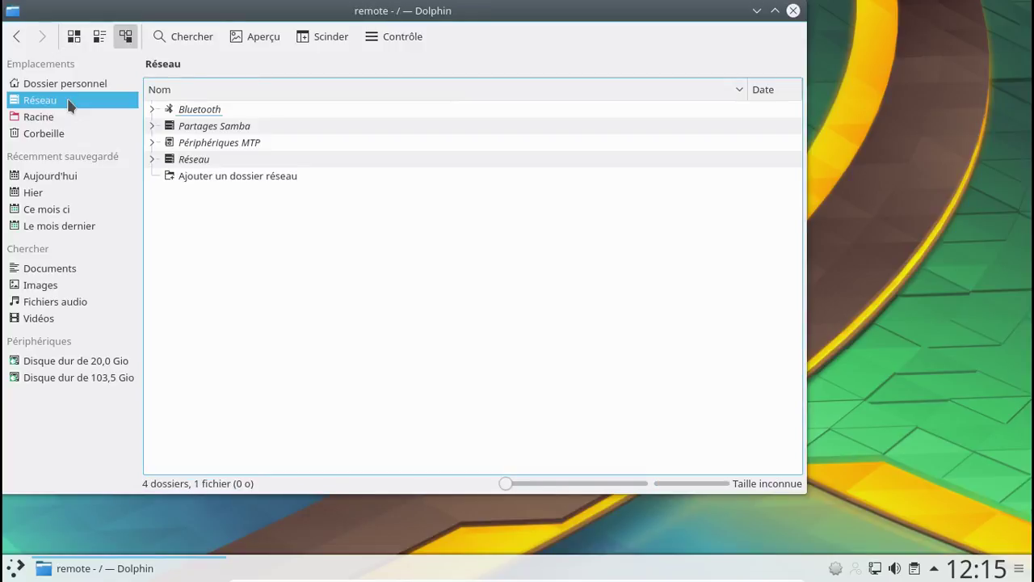
{"action": "left_click", "coordinate": [152, 127]}
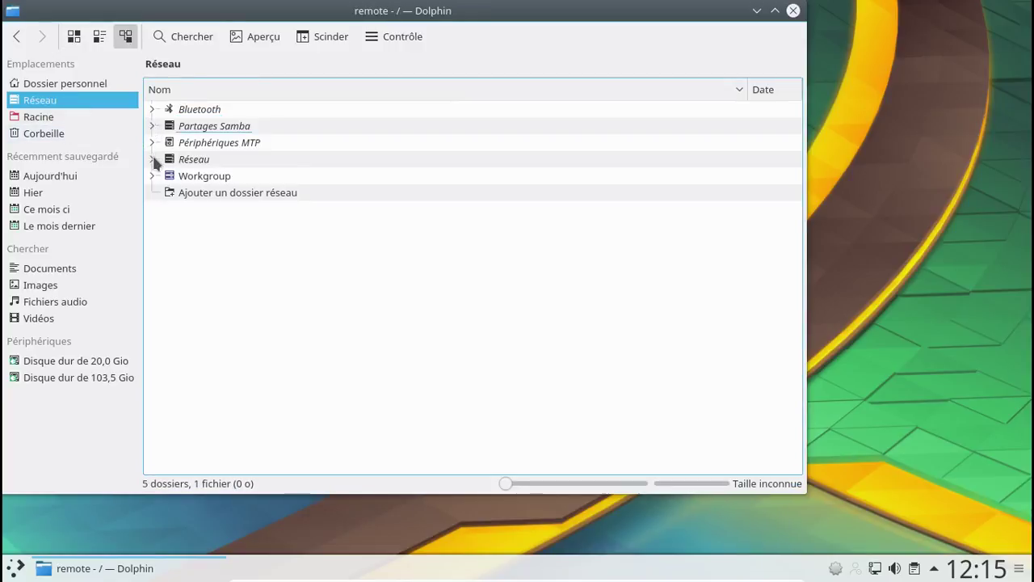
{"action": "left_click", "coordinate": [154, 176]}
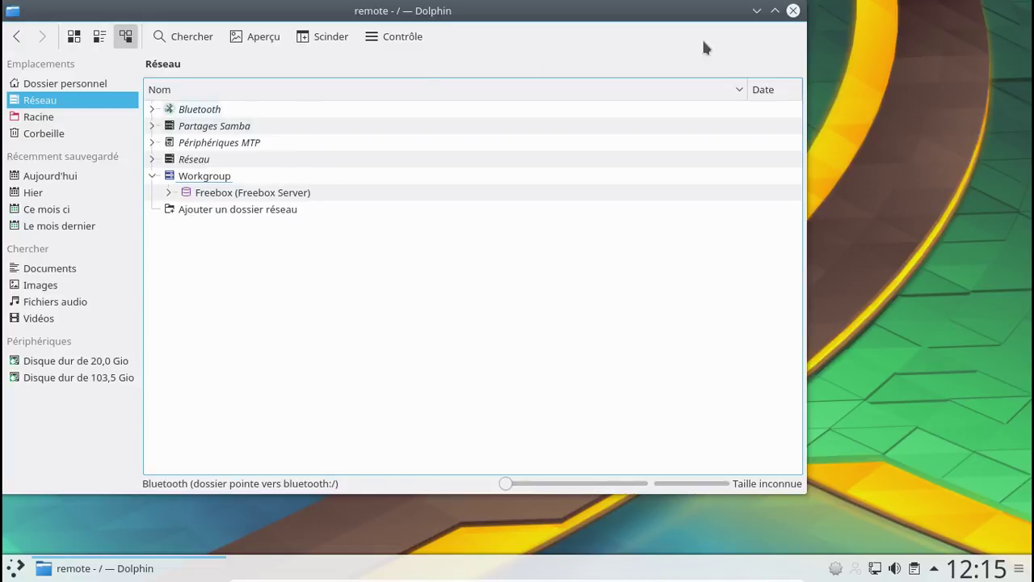
{"action": "left_click", "coordinate": [793, 12]}
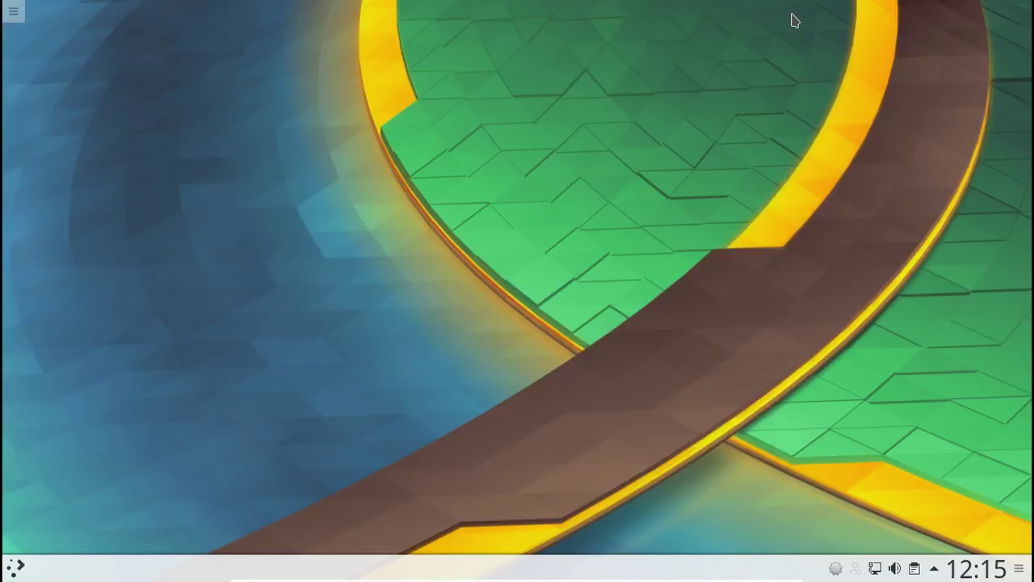
- Launch Gestionnaire d'impression, the CUPS web interface, via a launcher search for 'cups'
{"action": "left_click", "coordinate": [16, 567]}
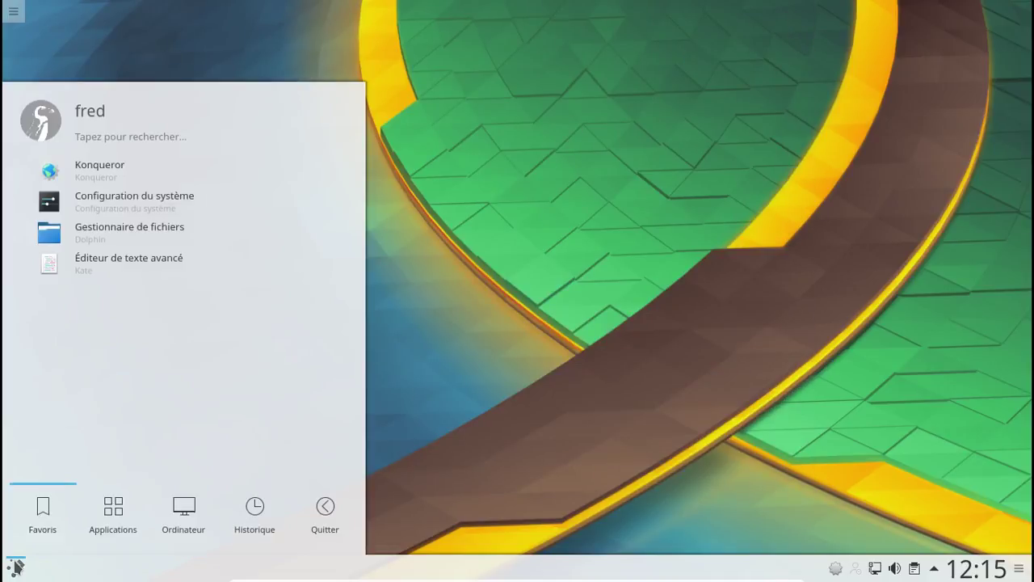
{"action": "type", "text": "cups"}
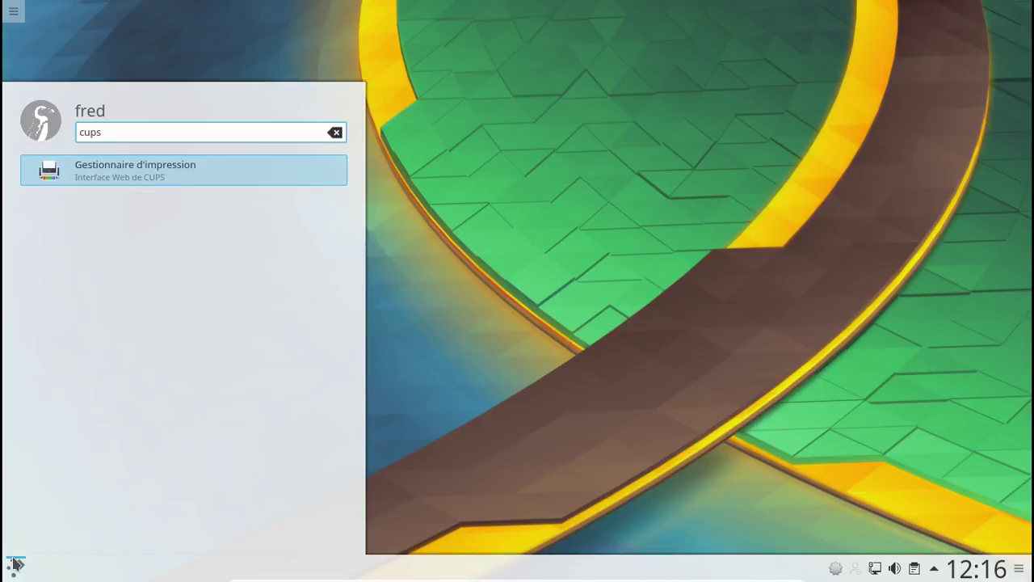
{"action": "left_click", "coordinate": [126, 176]}
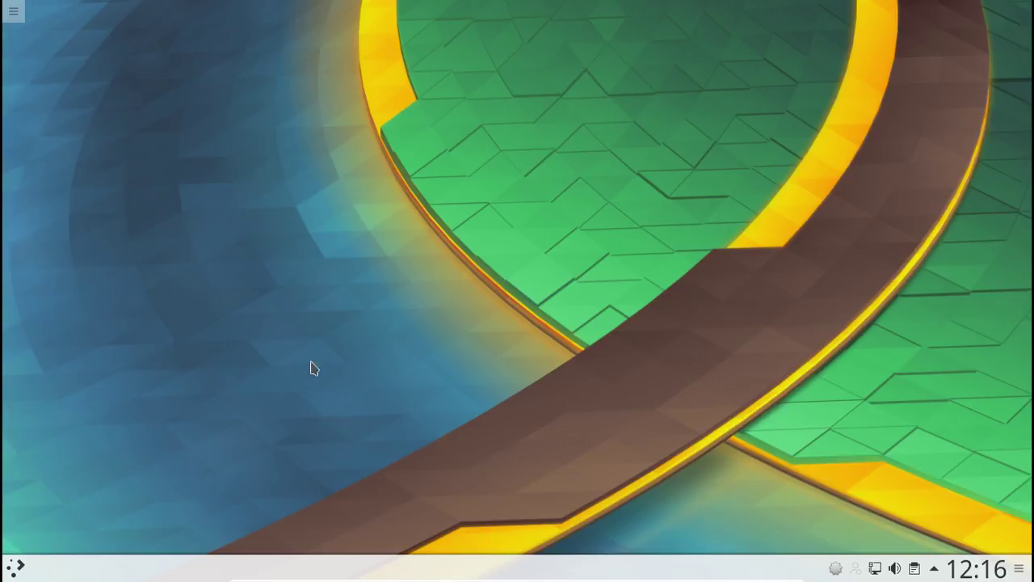
- Attach the HP DeskJet 2130 series USB device to the VM and start a launcher search
{"action": "mouse_move", "coordinate": [421, 579]}
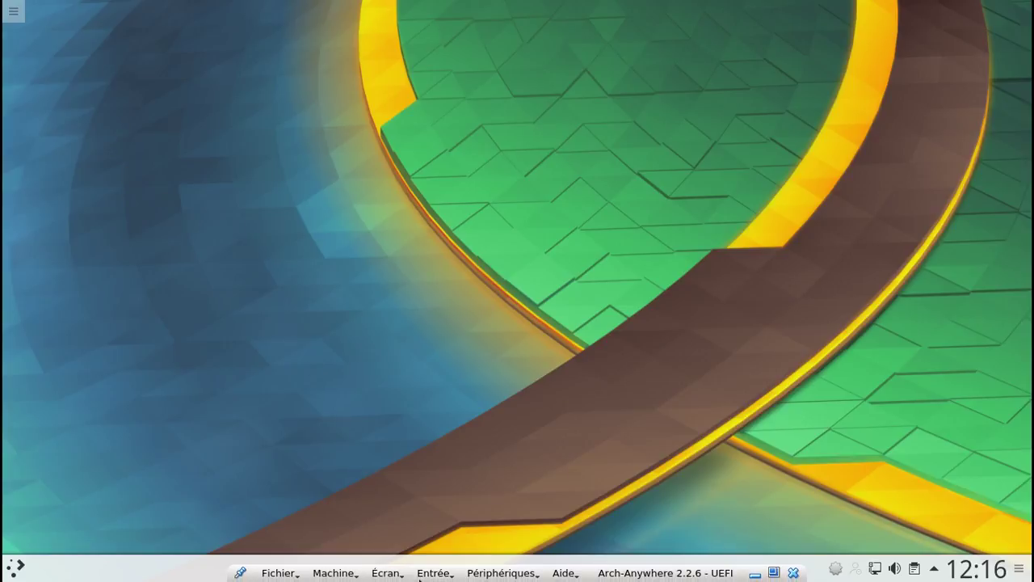
{"action": "left_click", "coordinate": [488, 574]}
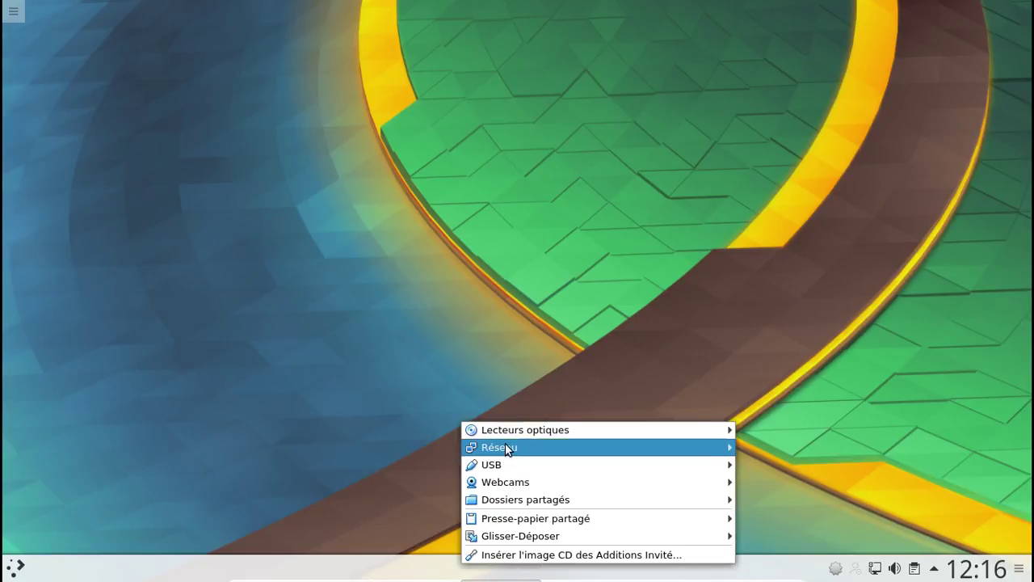
{"action": "mouse_move", "coordinate": [503, 467]}
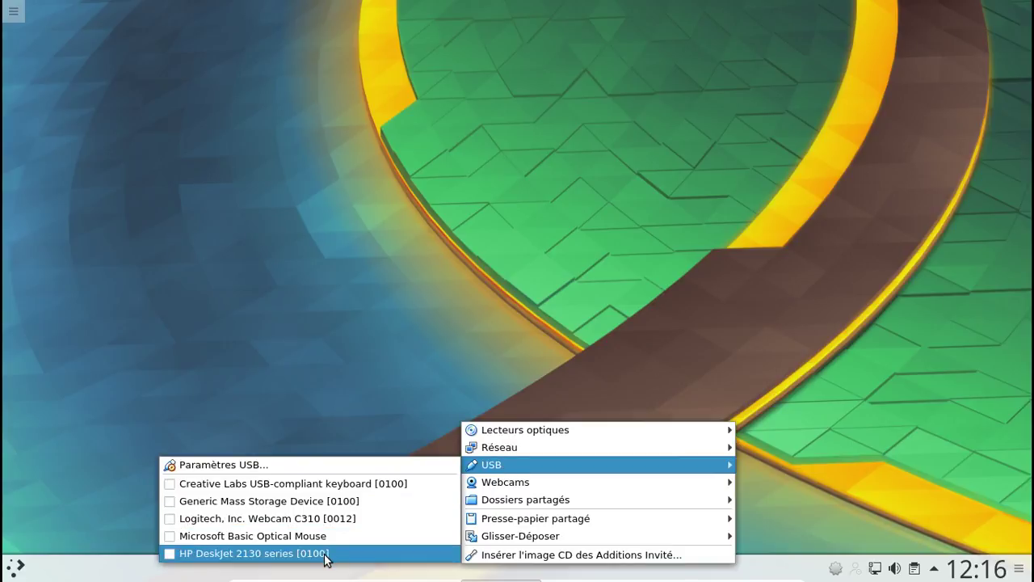
{"action": "left_click", "coordinate": [328, 555]}
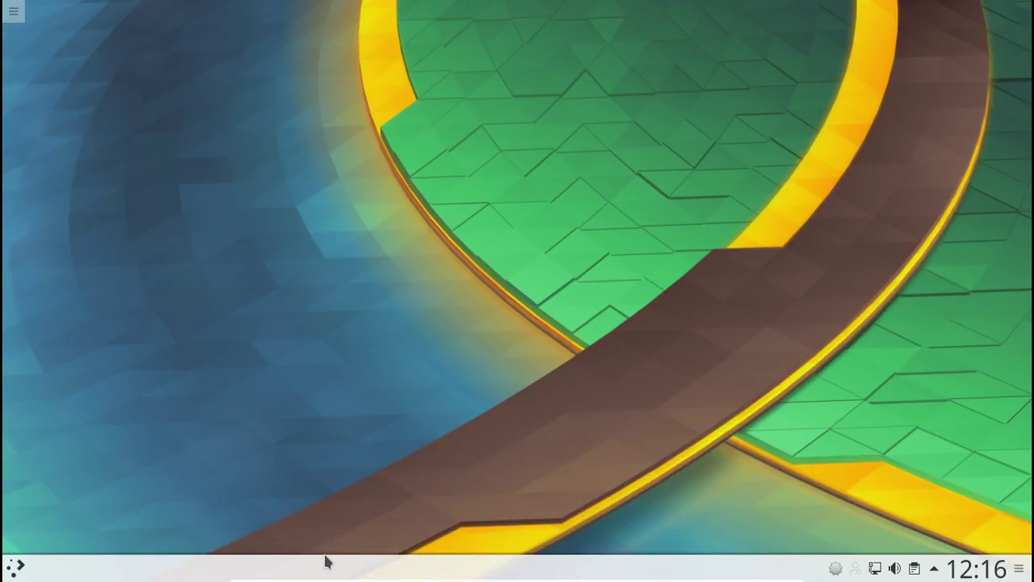
{"action": "left_click", "coordinate": [490, 574]}
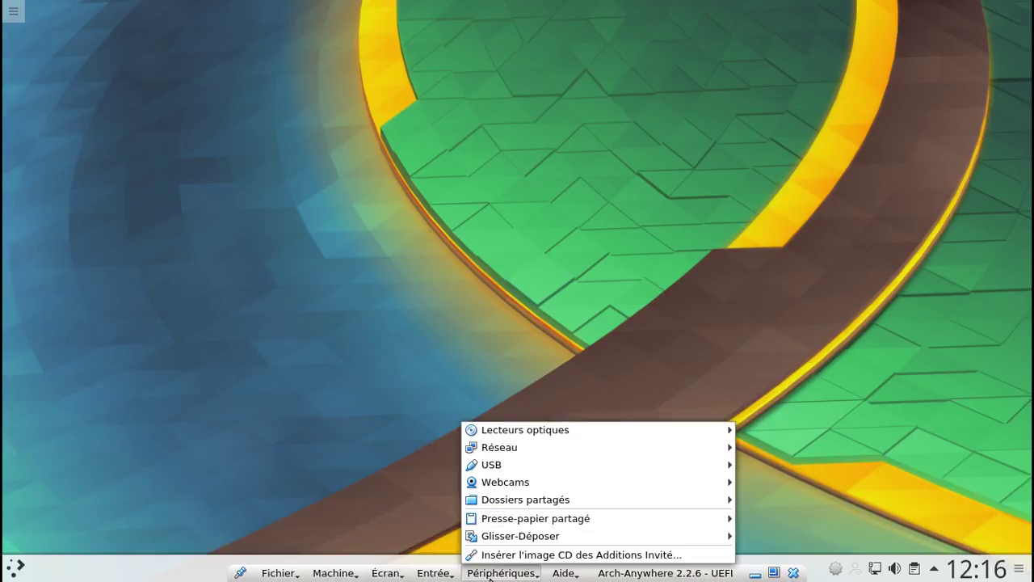
{"action": "mouse_move", "coordinate": [497, 468]}
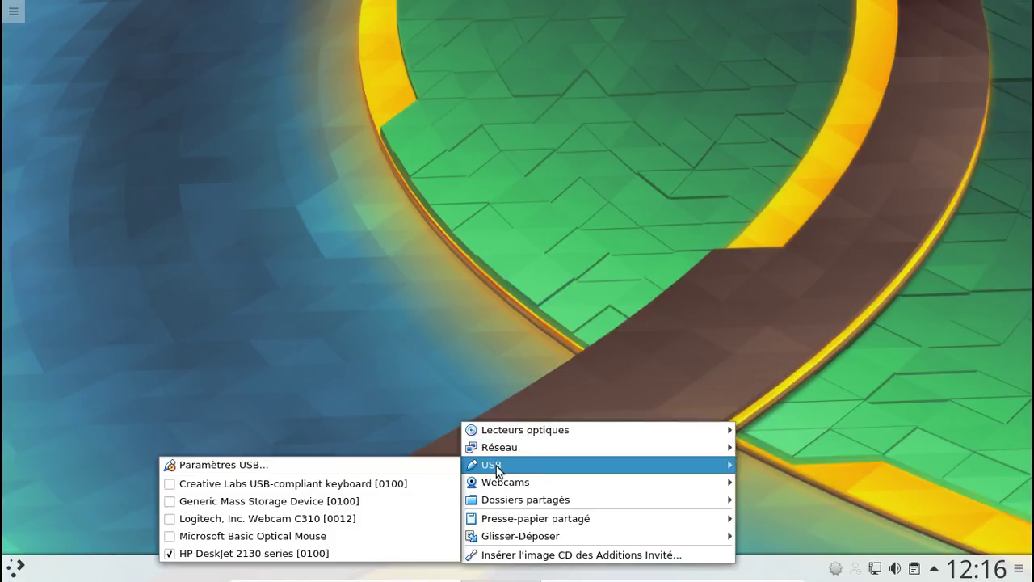
{"action": "left_click", "coordinate": [235, 348]}
{"action": "left_click", "coordinate": [15, 567]}
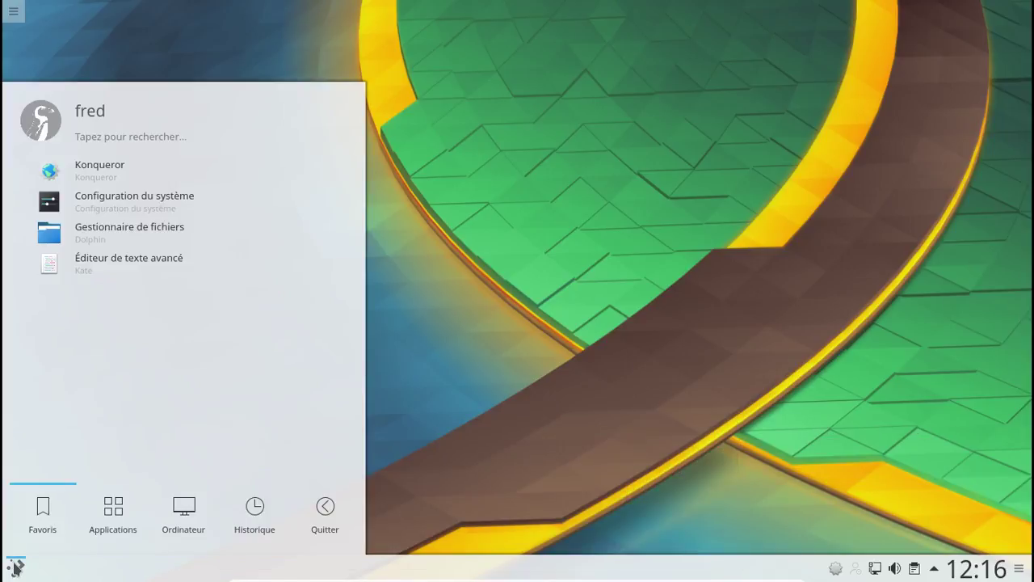
{"action": "left_click", "coordinate": [95, 134]}
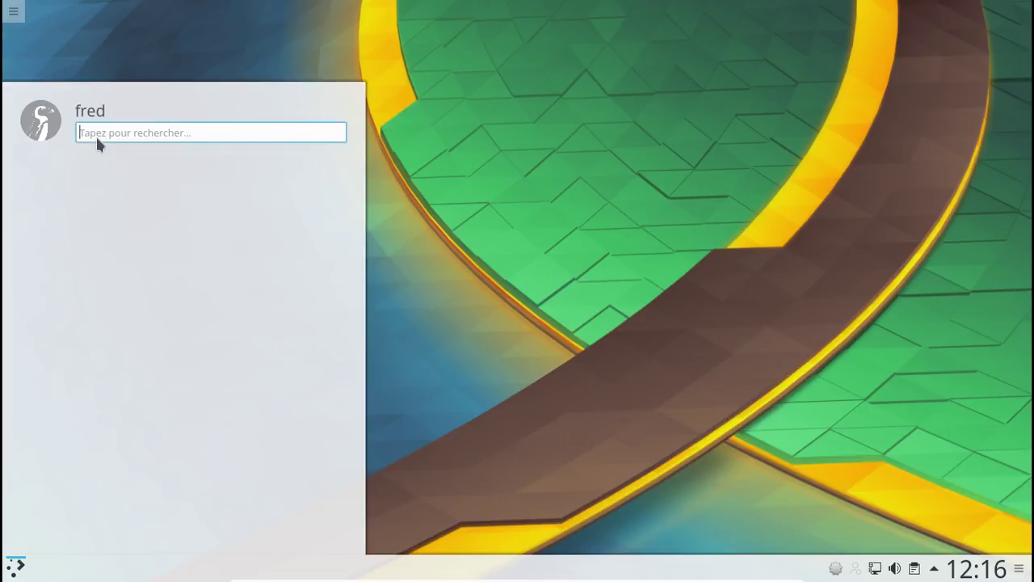
- Launch Firefox, load the CUPS page at localhost:631, then close the browser
{"action": "type", "text": "firefox"}
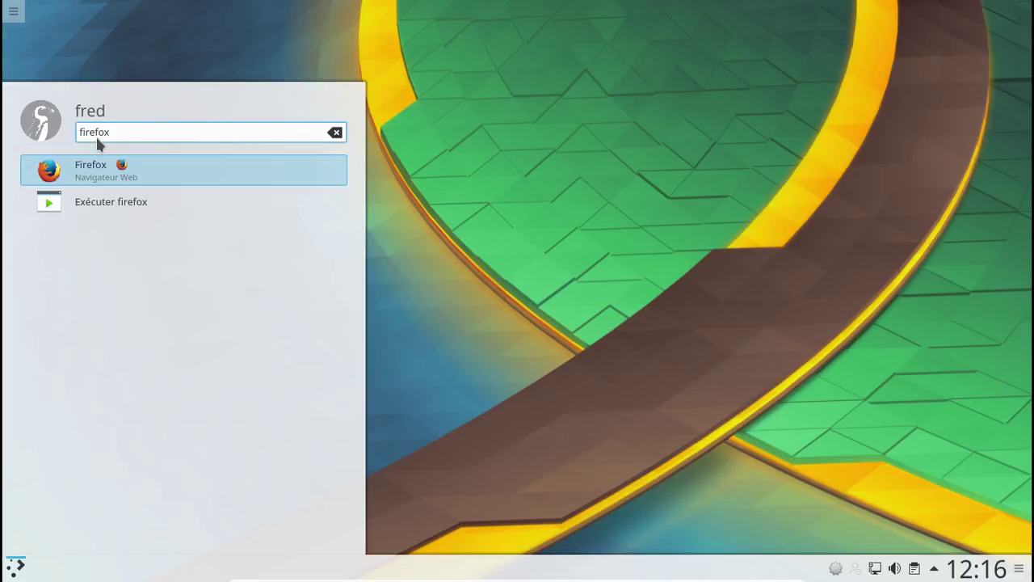
{"action": "key", "text": "Return"}
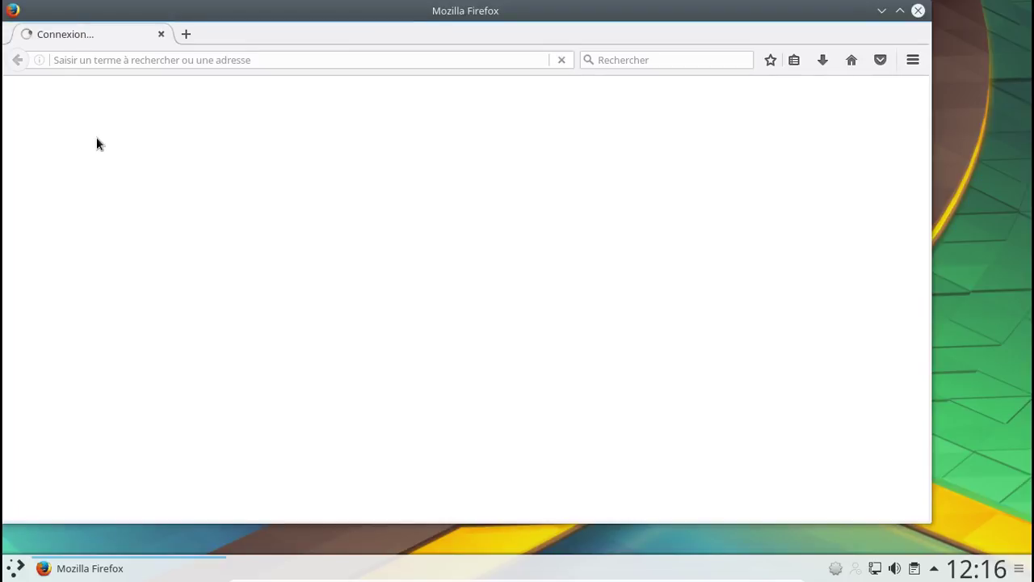
{"action": "left_click", "coordinate": [89, 61]}
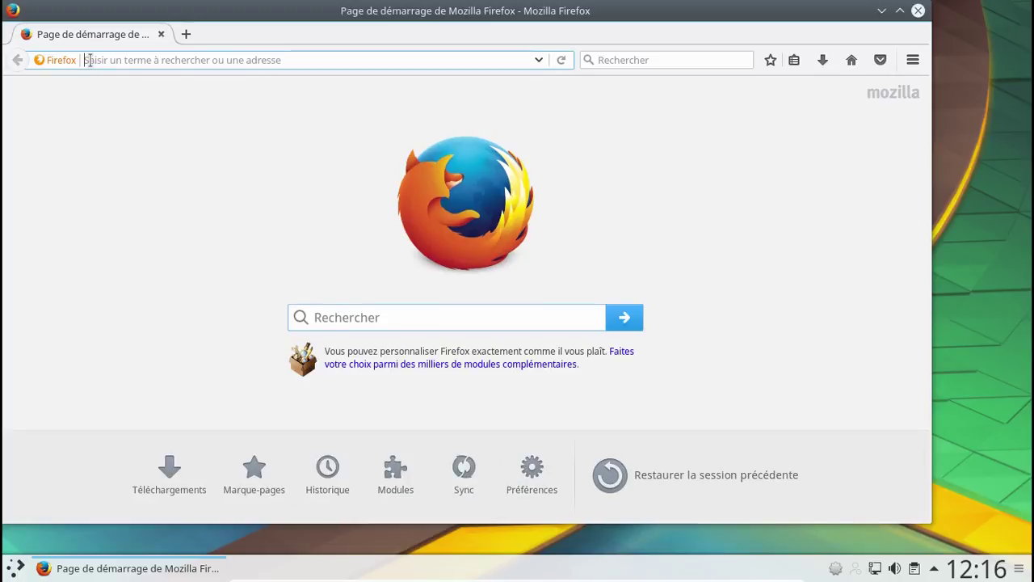
{"action": "type", "text": "localho"}
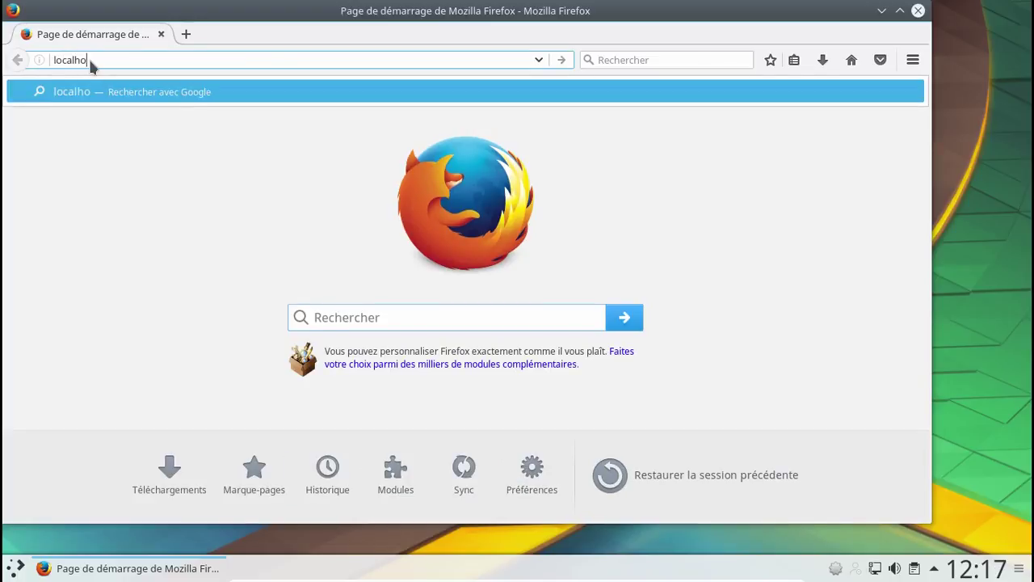
{"action": "type", "text": "st:631"}
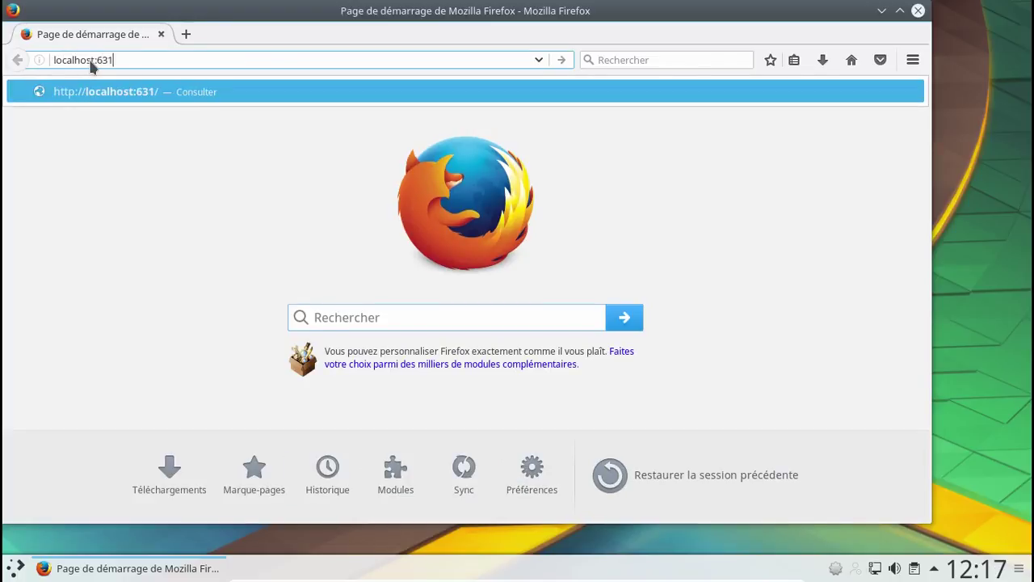
{"action": "key", "text": "Return"}
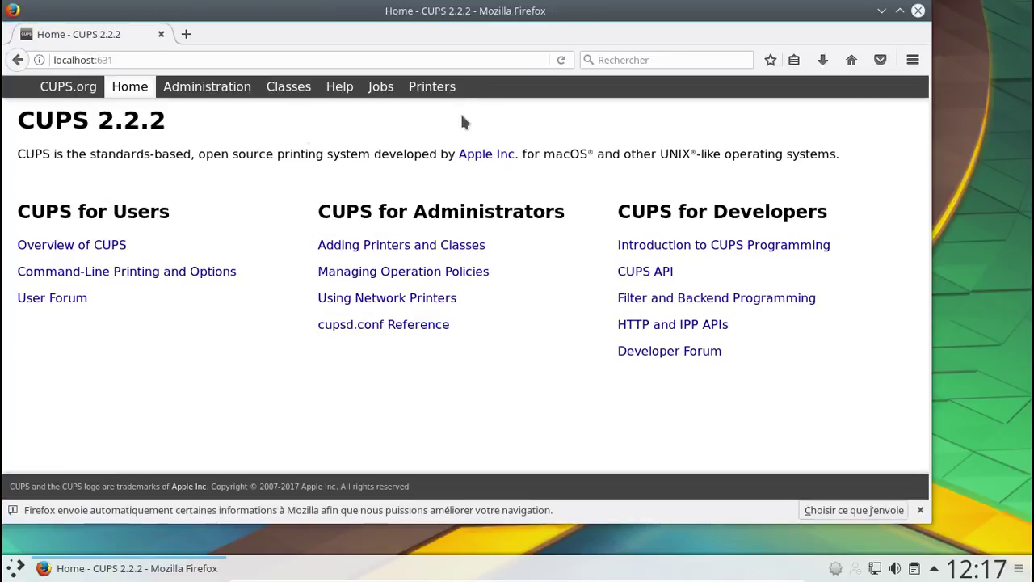
{"action": "left_click", "coordinate": [919, 12]}
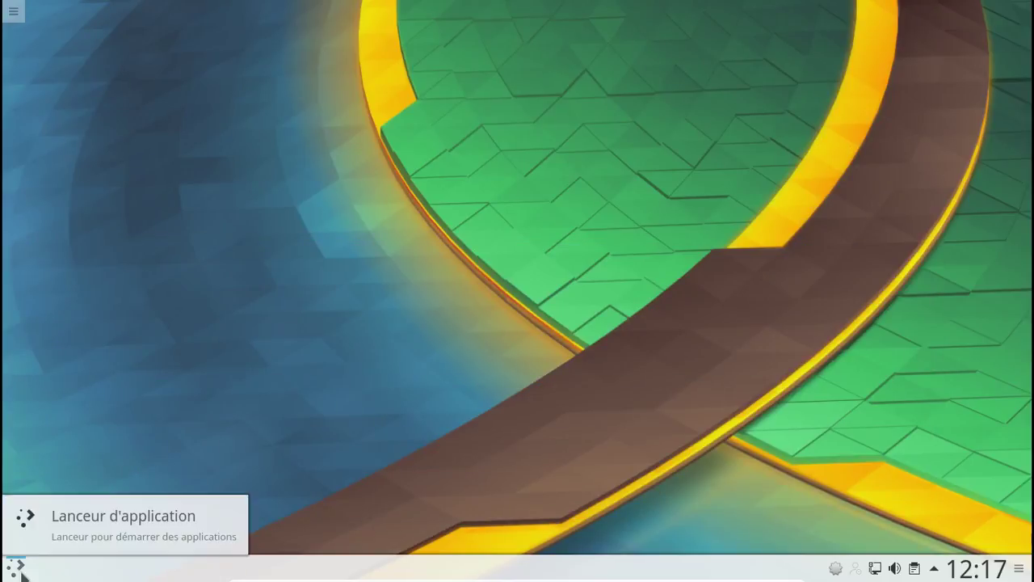
- Launch HP Device Manager from a launcher search for 'hp'
{"action": "left_click", "coordinate": [20, 570]}
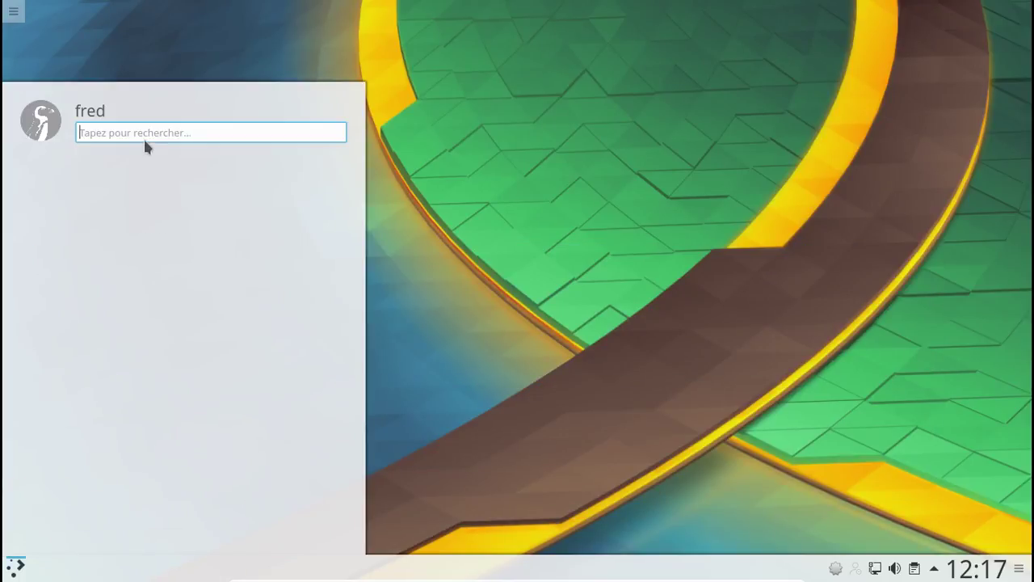
{"action": "type", "text": "hpo"}
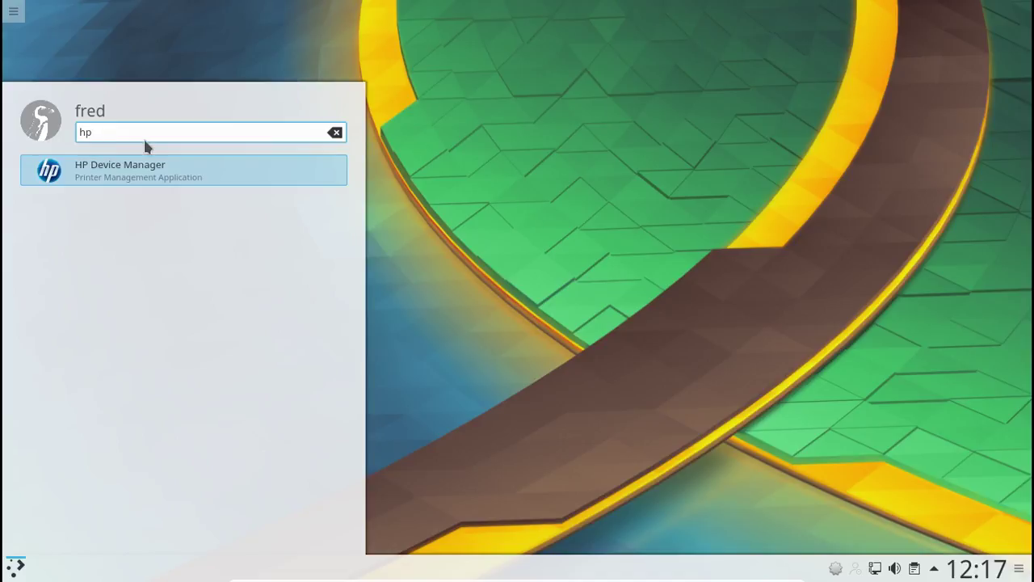
{"action": "left_click", "coordinate": [144, 174]}
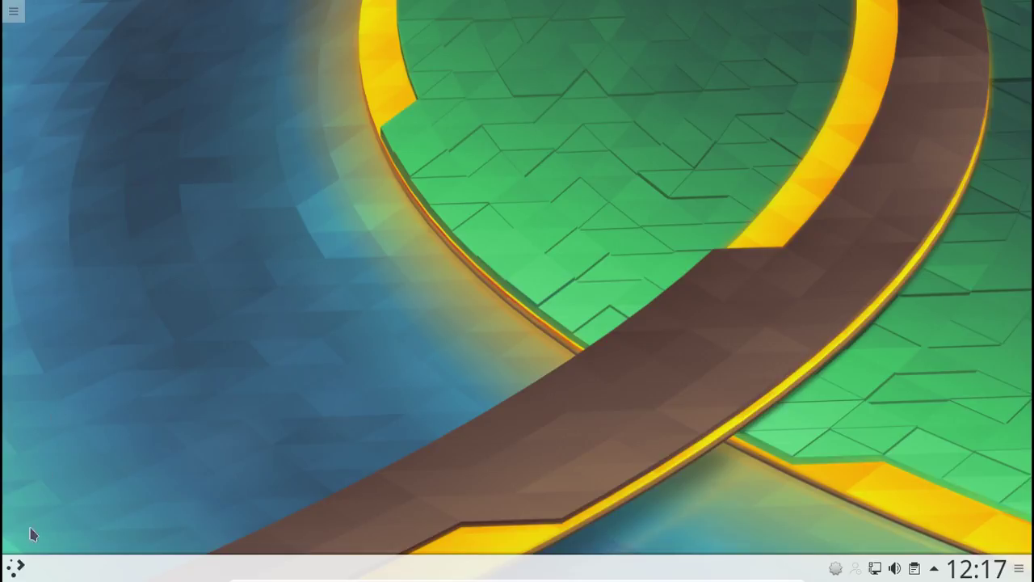
- Search the launcher for 'konsole' and launch the Konsole terminal
{"action": "left_click", "coordinate": [17, 568]}
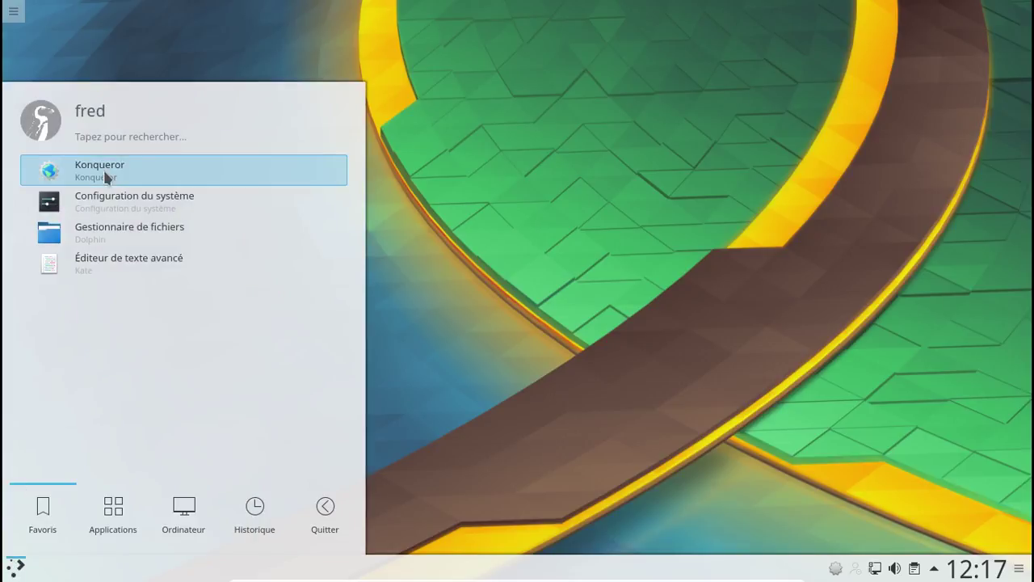
{"action": "left_click", "coordinate": [97, 132]}
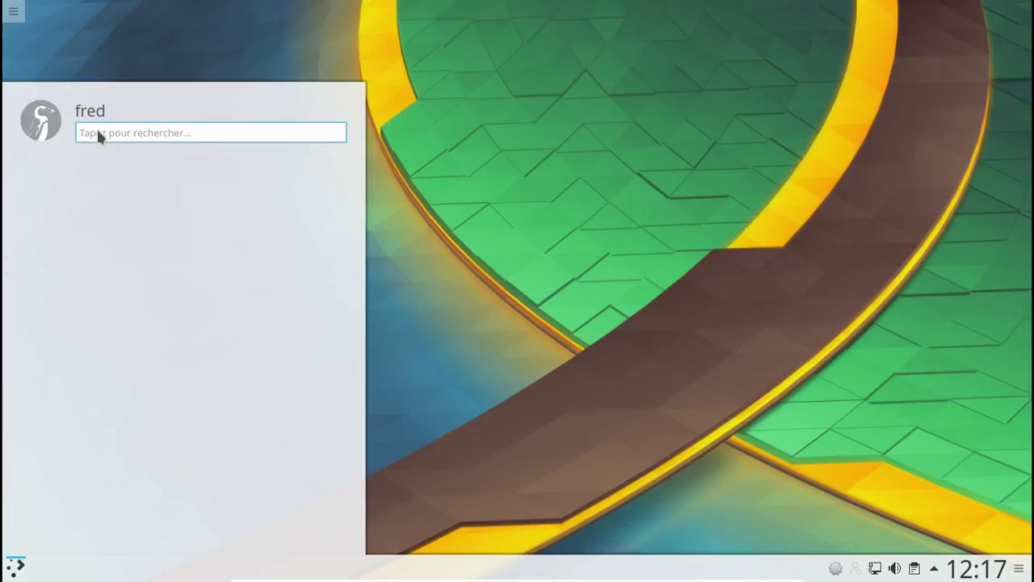
{"action": "type", "text": "konsole"}
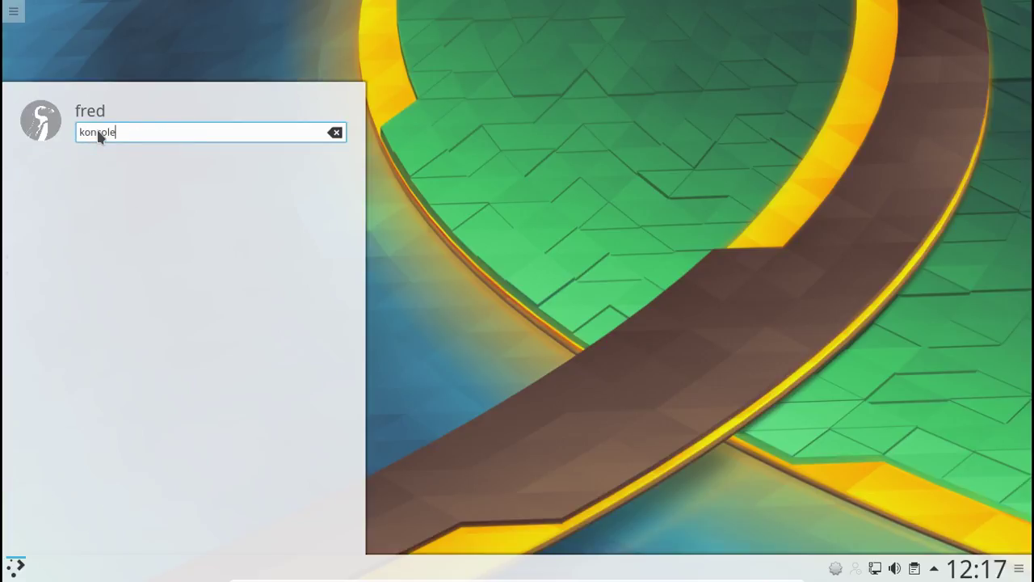
{"action": "key", "text": "Return"}
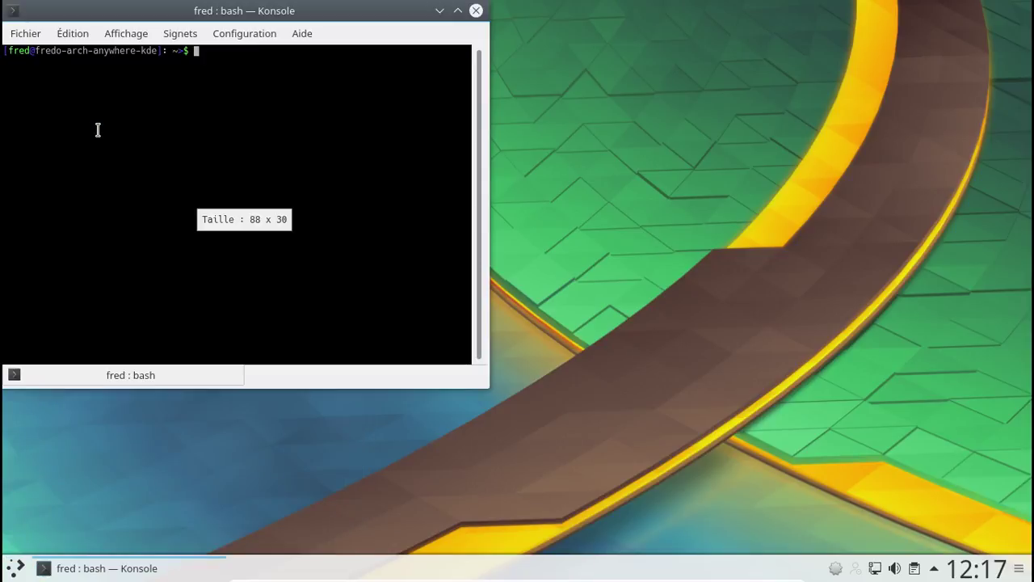
- Run 'hp-toolbox &' in Konsole, hit the _gobject ImportError, and centre the window
{"action": "type", "text": "hp"}
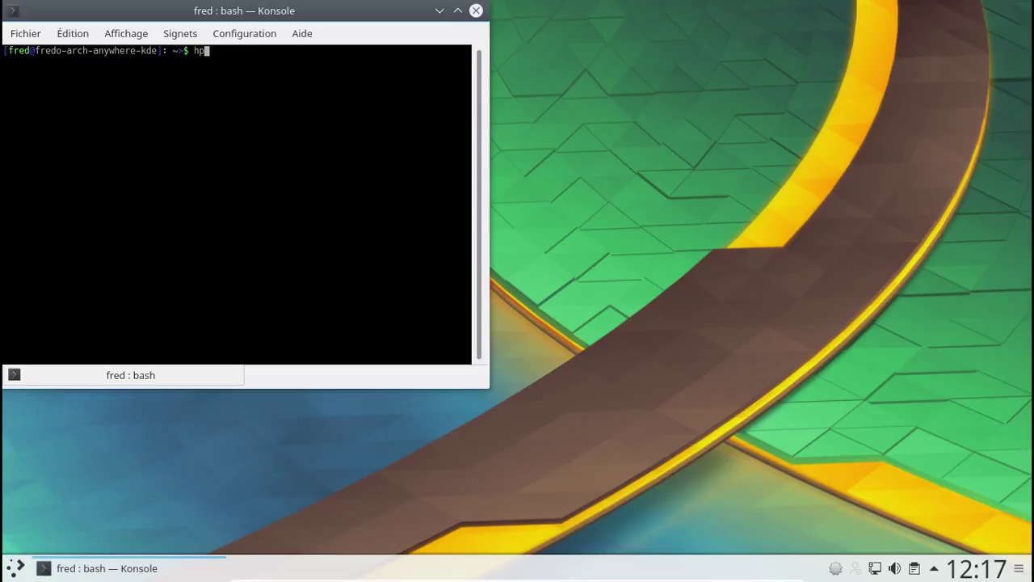
{"action": "type", "text": "t"}
{"action": "key", "text": "BackSpace"}
{"action": "type", "text": "-too"}
{"action": "key", "text": "Tab"}
{"action": "type", "text": "&"}
{"action": "key", "text": "Return"}
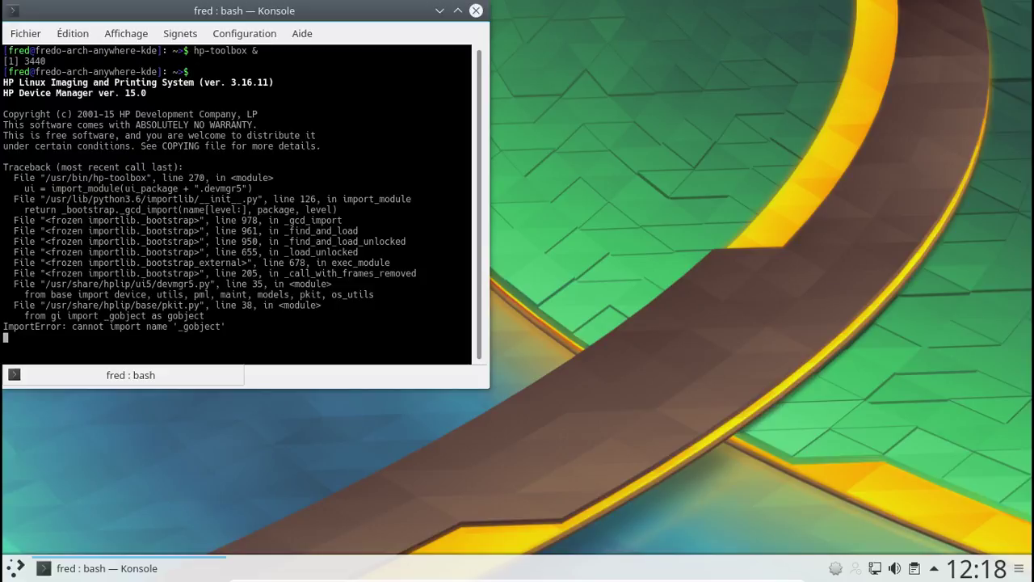
{"action": "key", "text": "Return"}
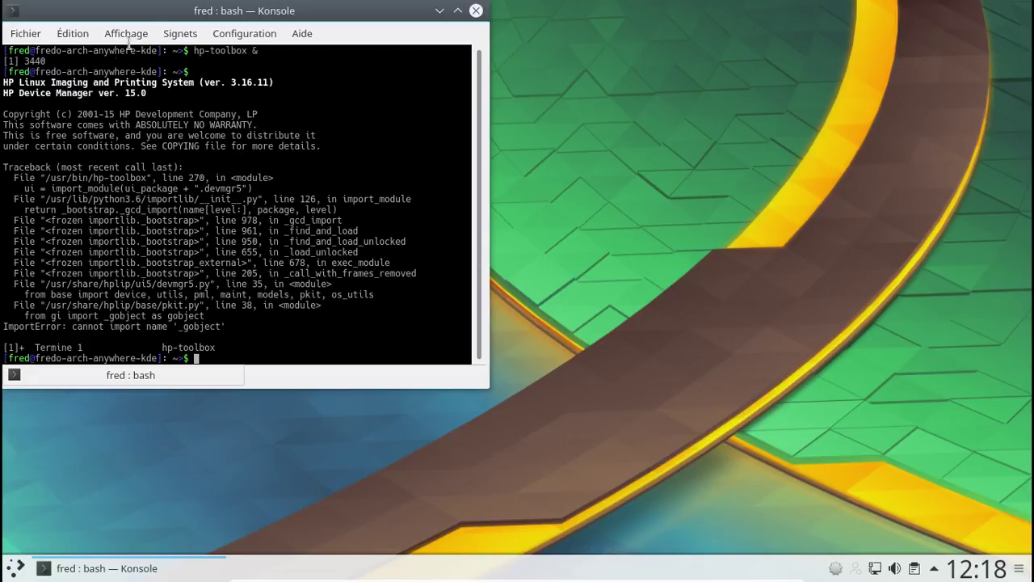
{"action": "left_click_drag", "start_coordinate": [121, 16], "coordinate": [350, 58]}
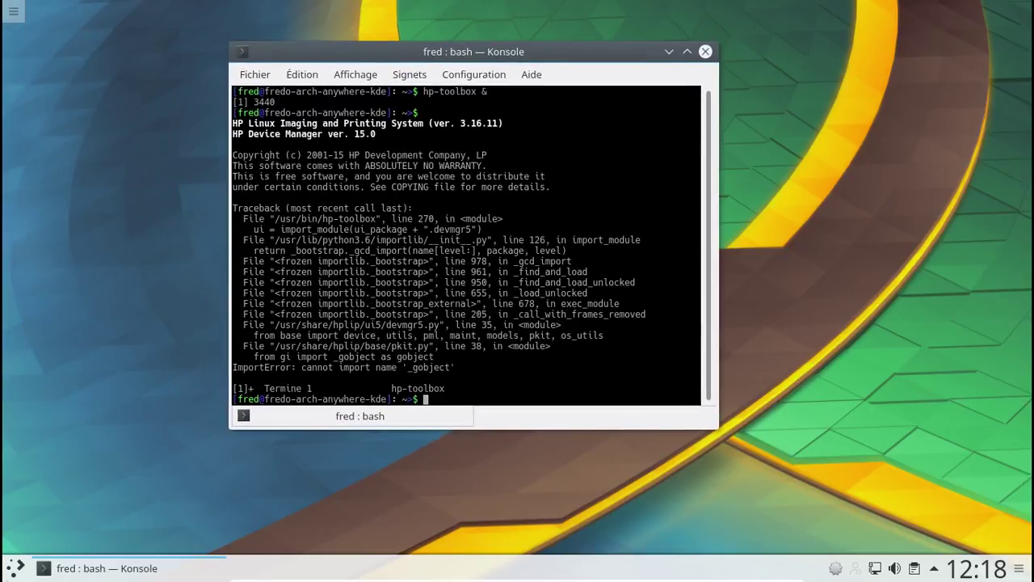
- Launch the Pamac software add/remove manager from the launcher
{"action": "left_click", "coordinate": [12, 565]}
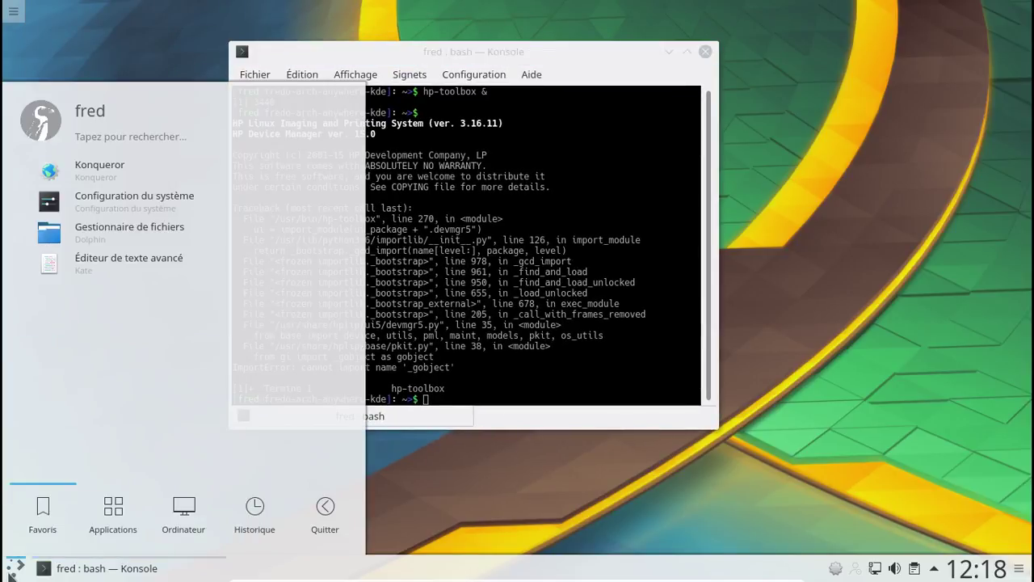
{"action": "left_click", "coordinate": [115, 139]}
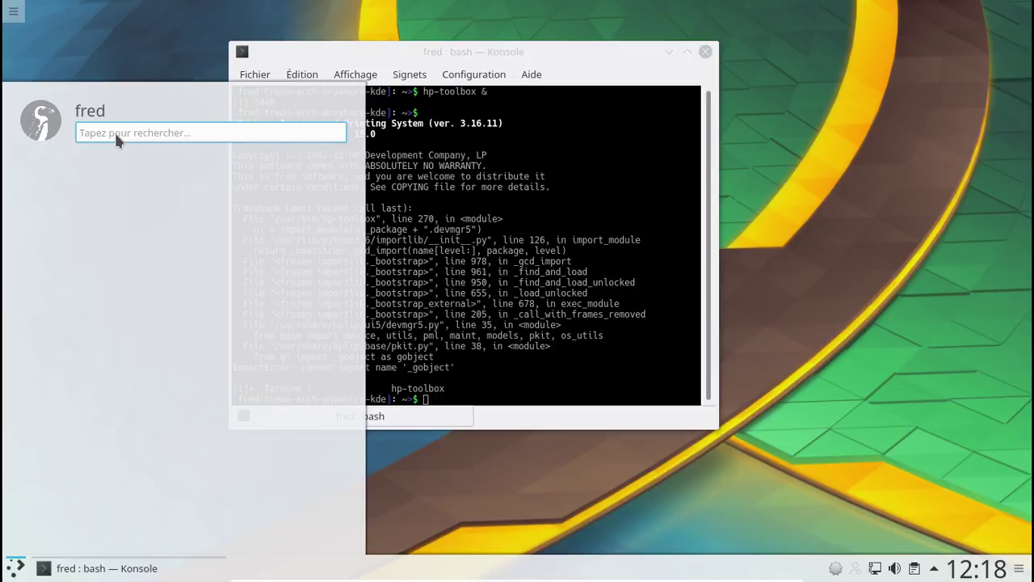
{"action": "type", "text": "print"}
{"action": "key", "text": "BackSpace"}
{"action": "key", "text": "BackSpace"}
{"action": "key", "text": "BackSpace"}
{"action": "key", "text": "BackSpace"}
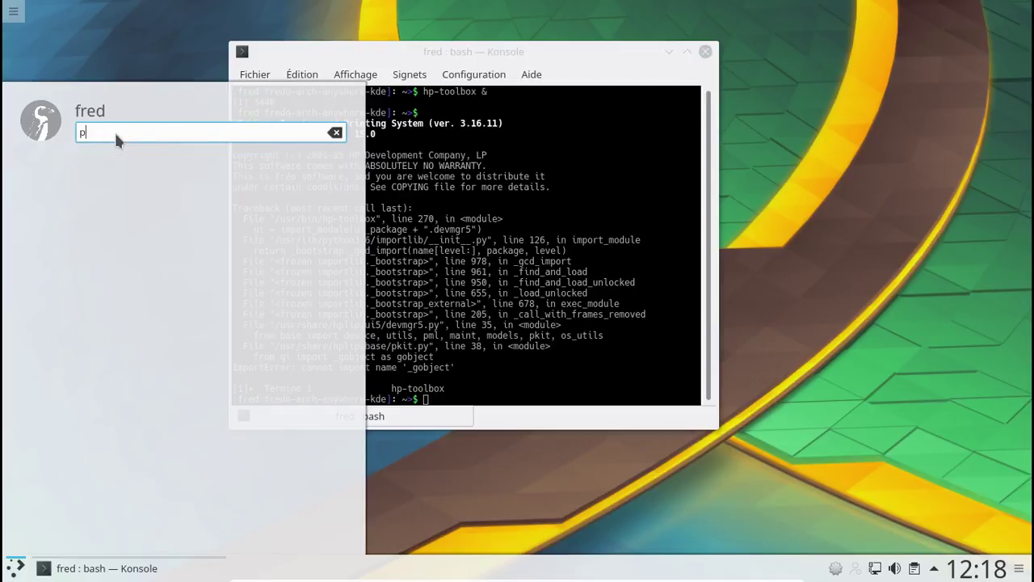
{"action": "type", "text": "a"}
{"action": "key", "text": "Return"}
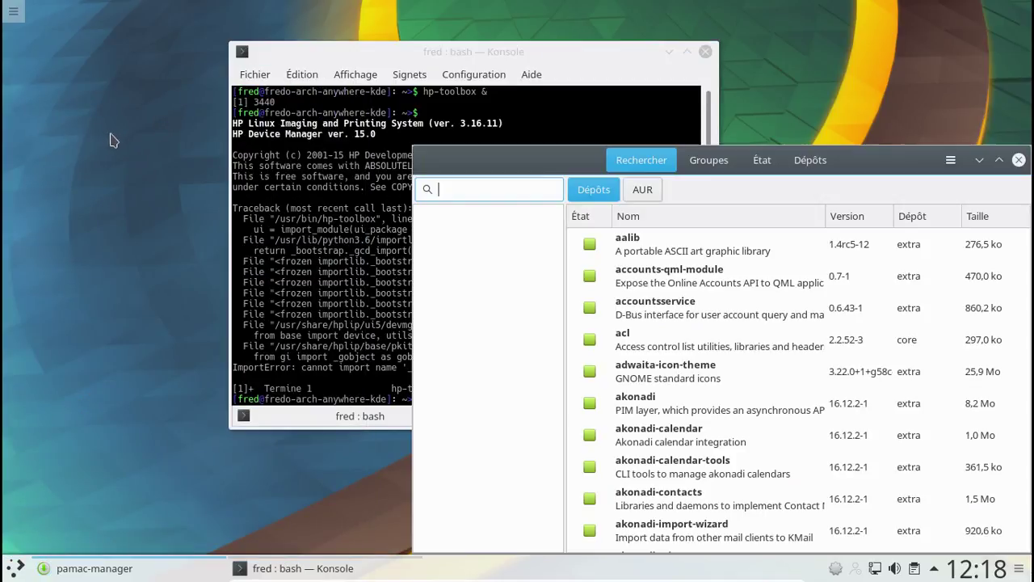
- Search Pamac for 'gobject' and mark python-gobject and python2-gobject for installation
{"action": "type", "text": "go"}
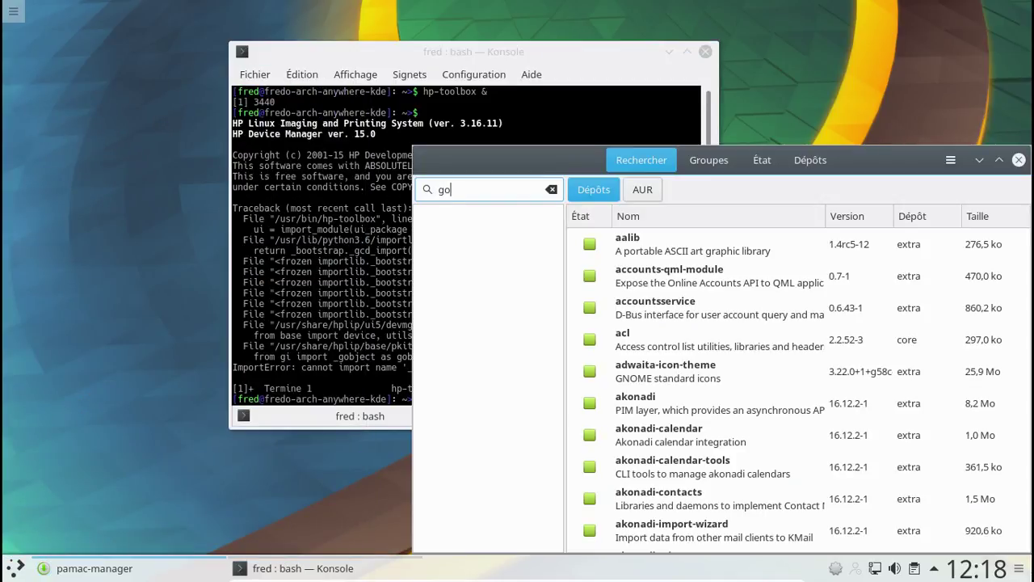
{"action": "type", "text": "bject"}
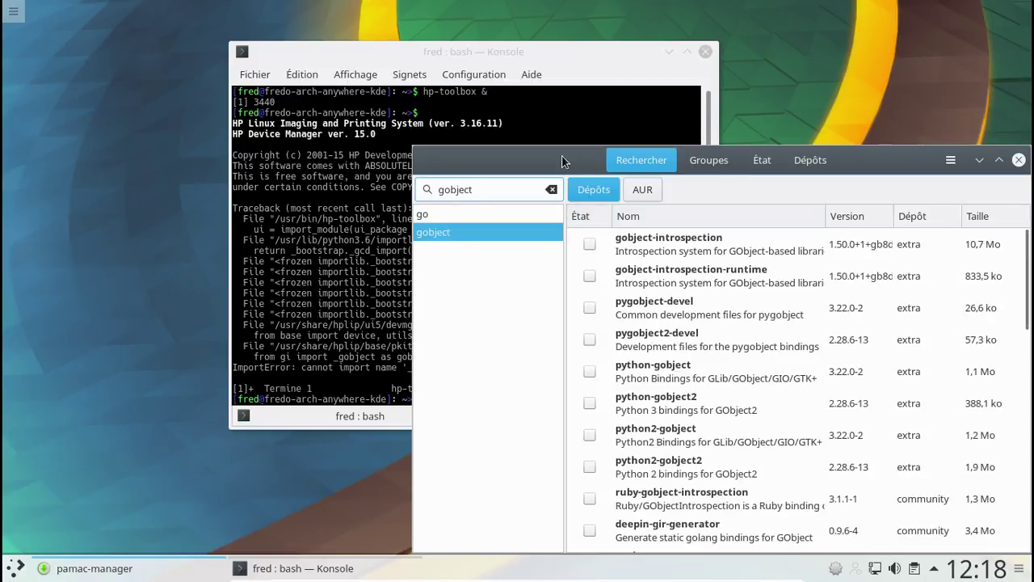
{"action": "left_click_drag", "start_coordinate": [564, 161], "coordinate": [486, 109]}
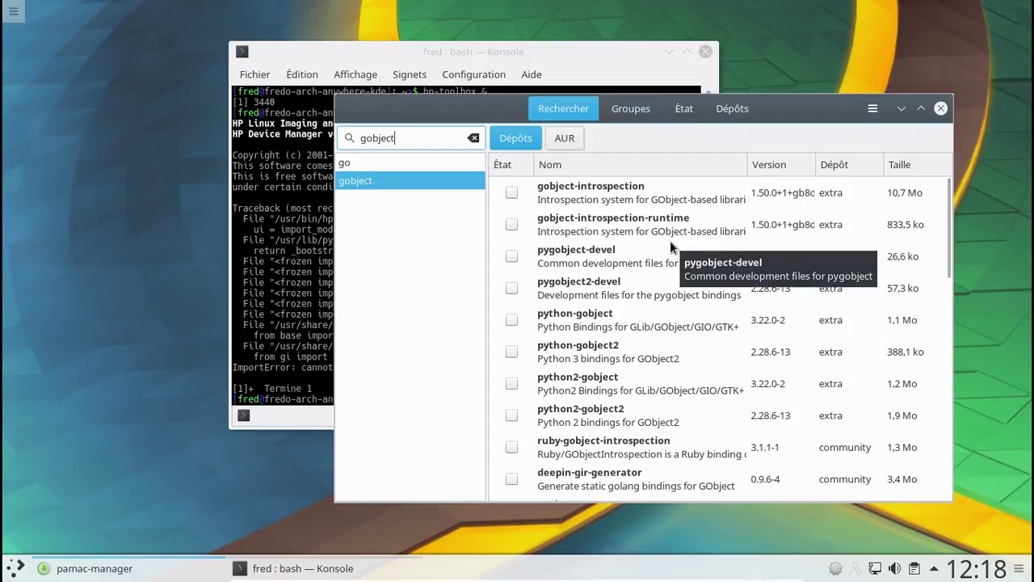
{"action": "scroll", "coordinate": [670, 241], "scroll_direction": "down", "scroll_amount": 2}
{"action": "scroll", "coordinate": [670, 241], "scroll_direction": "up", "scroll_amount": 2}
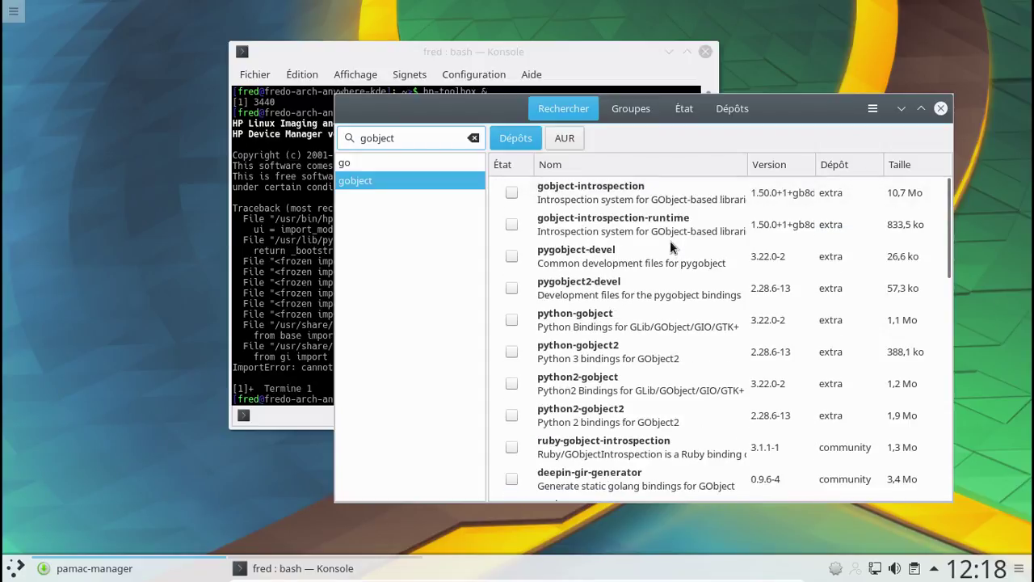
{"action": "scroll", "coordinate": [596, 279], "scroll_direction": "down", "scroll_amount": 2}
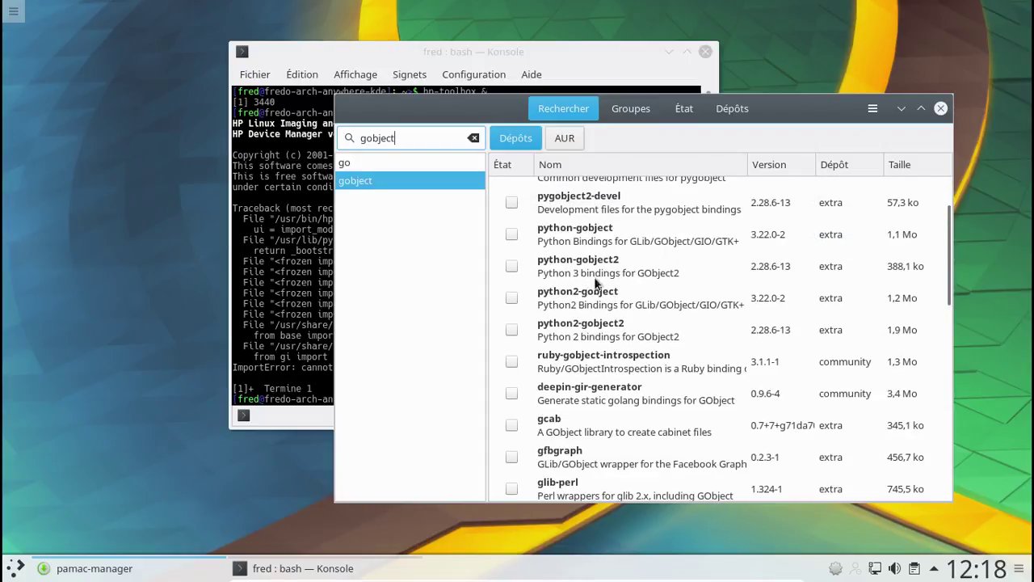
{"action": "left_click", "coordinate": [511, 267]}
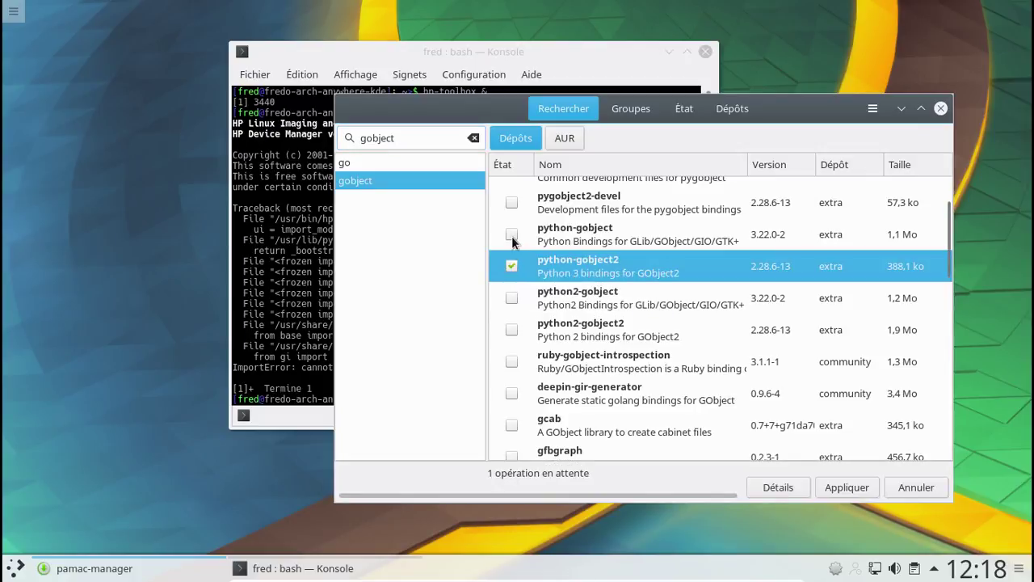
{"action": "left_click", "coordinate": [512, 234]}
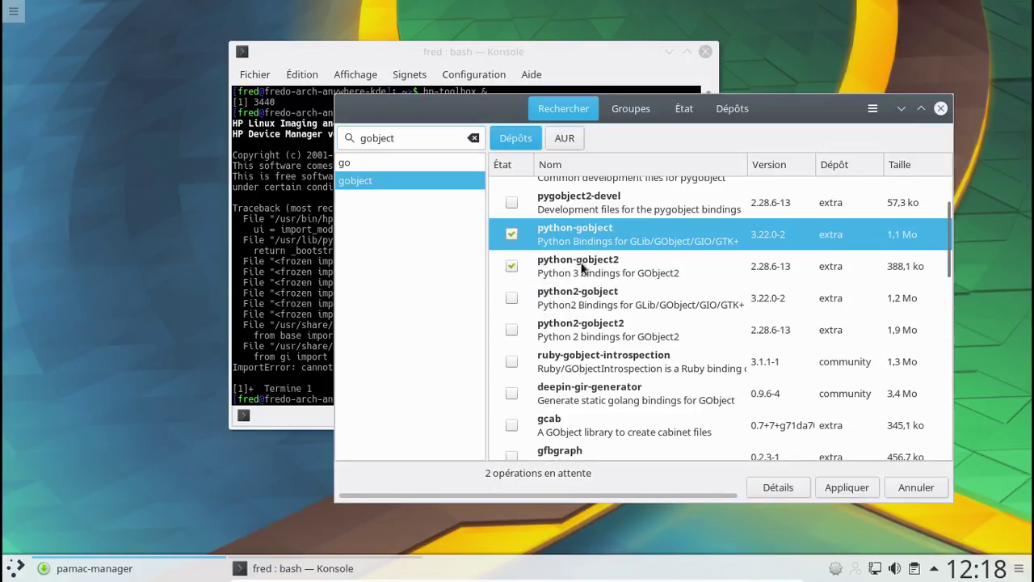
{"action": "left_click", "coordinate": [513, 267]}
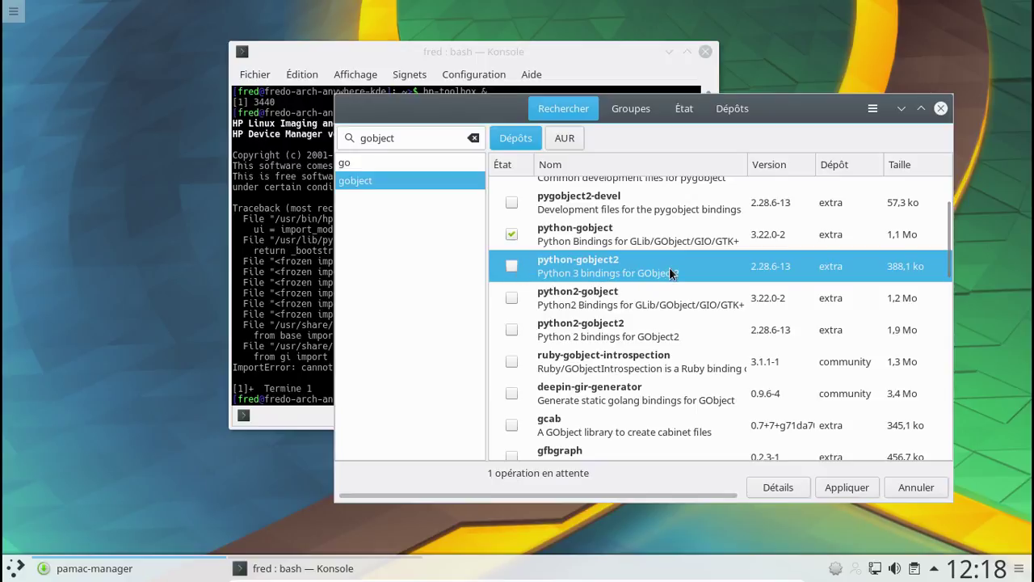
{"action": "left_click", "coordinate": [512, 298]}
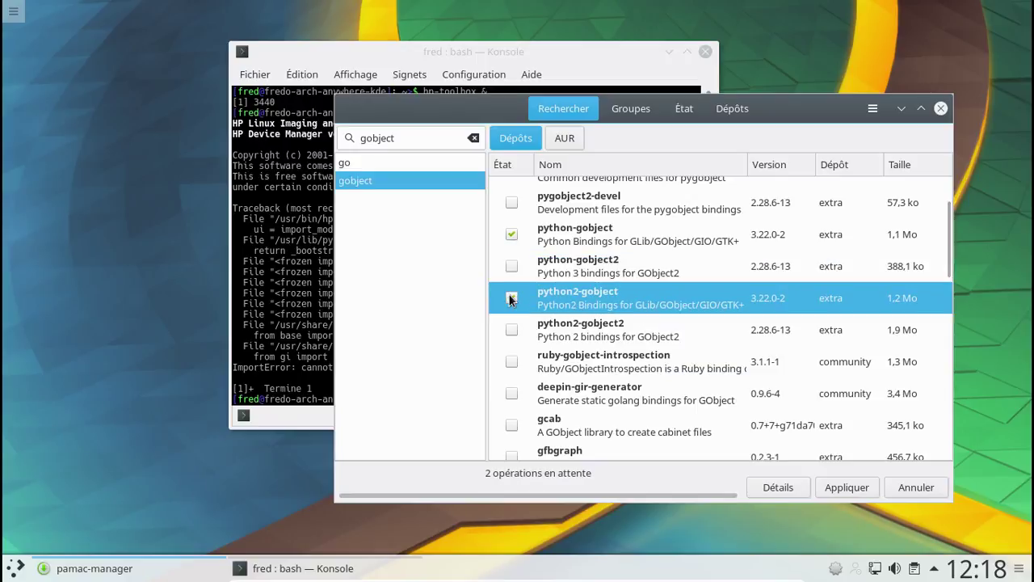
- Apply and confirm installing the four gobject packages with the admin password
{"action": "left_click", "coordinate": [859, 486]}
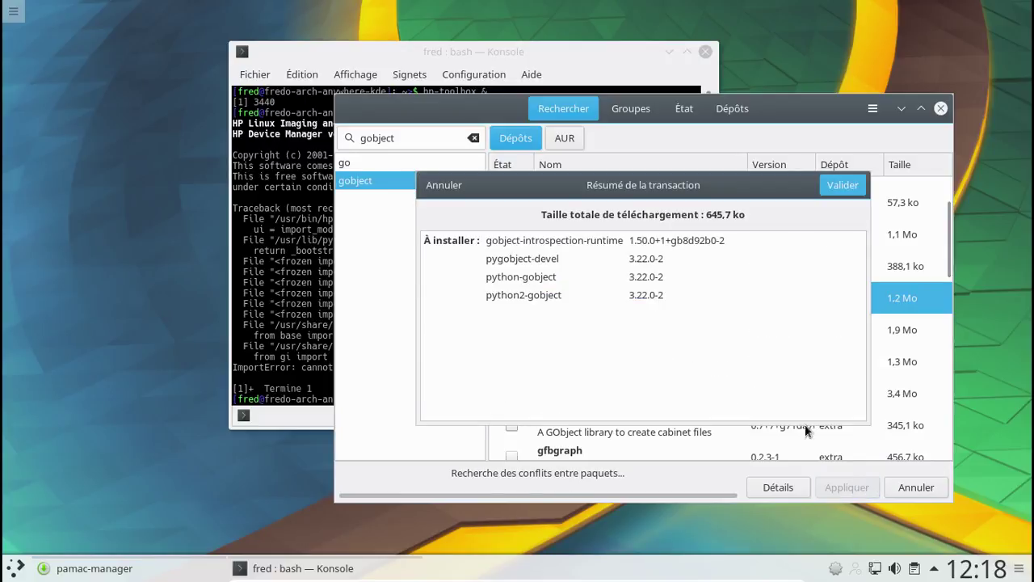
{"action": "left_click", "coordinate": [828, 187]}
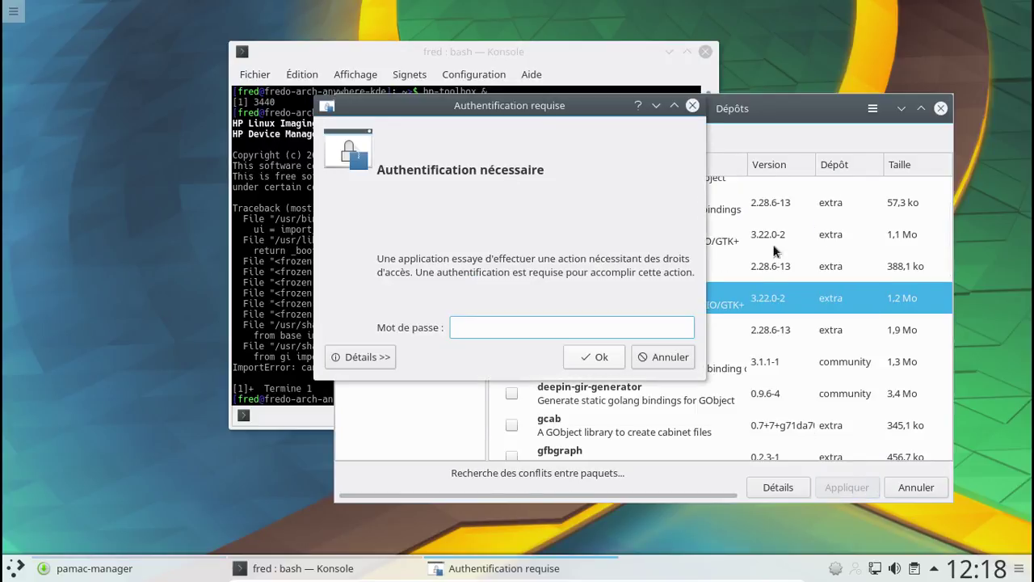
{"action": "type", "text": "******"}
{"action": "key", "text": "Return"}
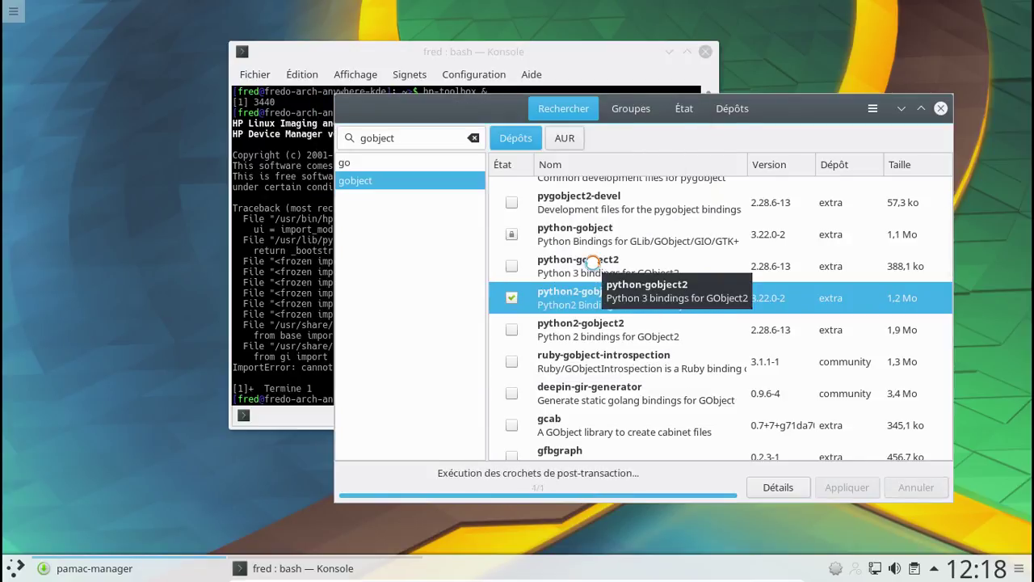
{"action": "left_click", "coordinate": [527, 50]}
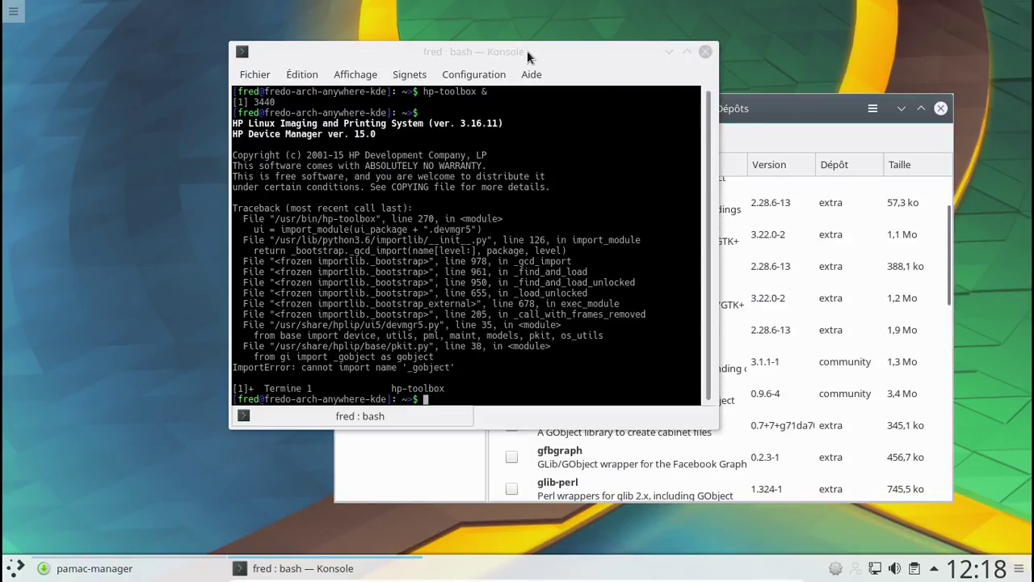
- Rerun hp-toolbox, close Pamac and Konsole, dismiss the notice, and start Setup Device
{"action": "key", "text": "Up"}
{"action": "key", "text": "Return"}
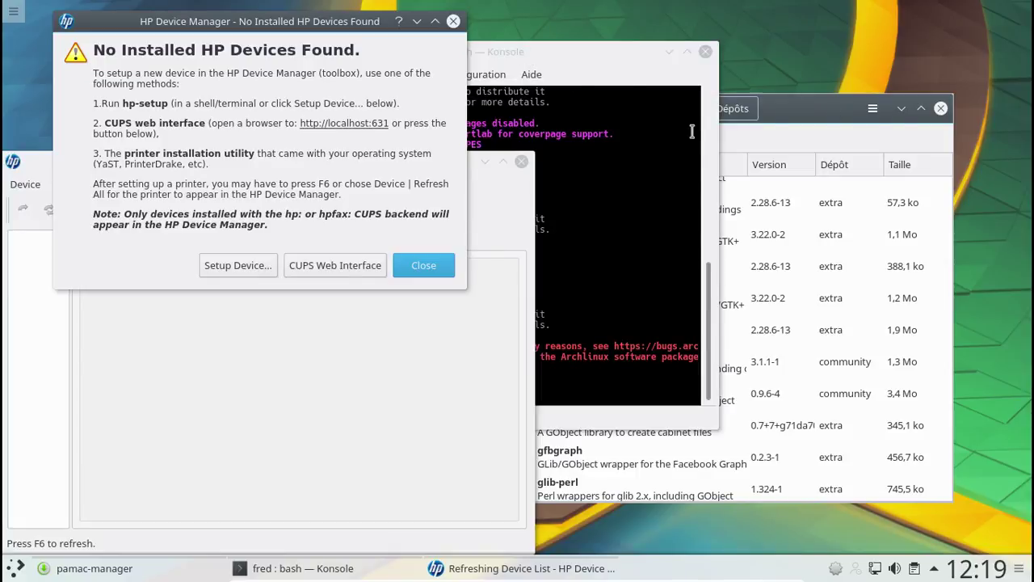
{"action": "left_click", "coordinate": [942, 110]}
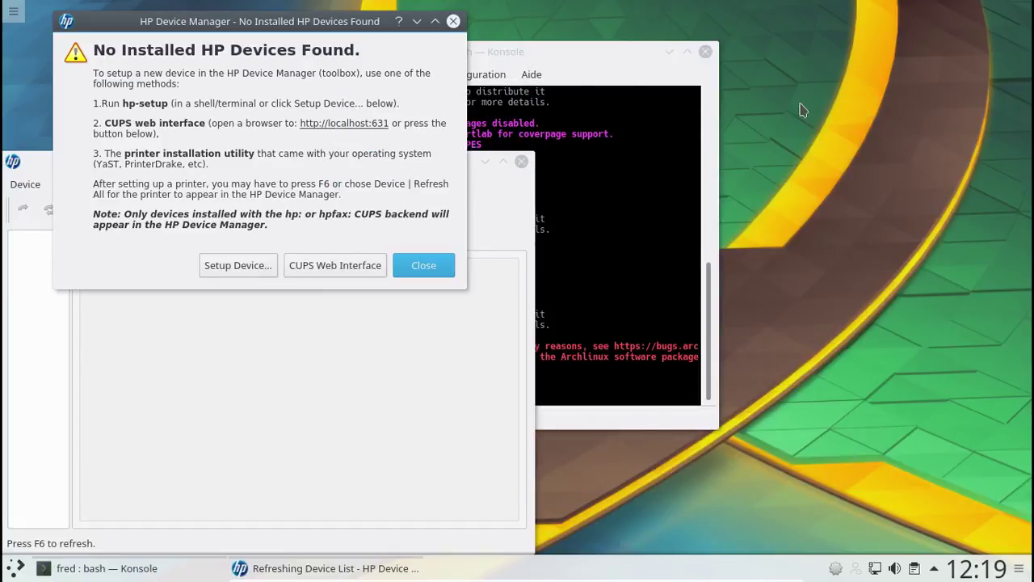
{"action": "left_click", "coordinate": [704, 53]}
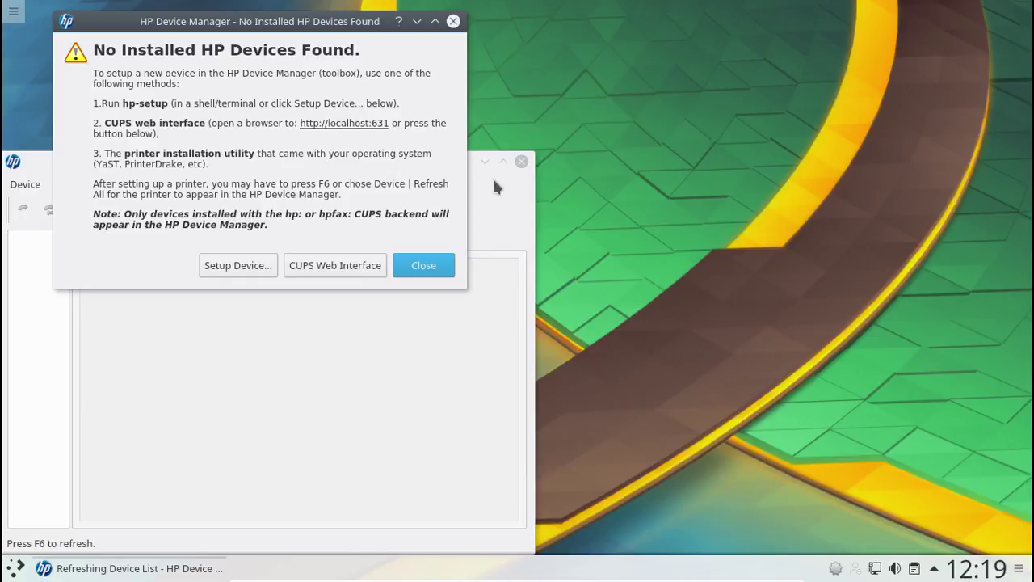
{"action": "left_click", "coordinate": [418, 269]}
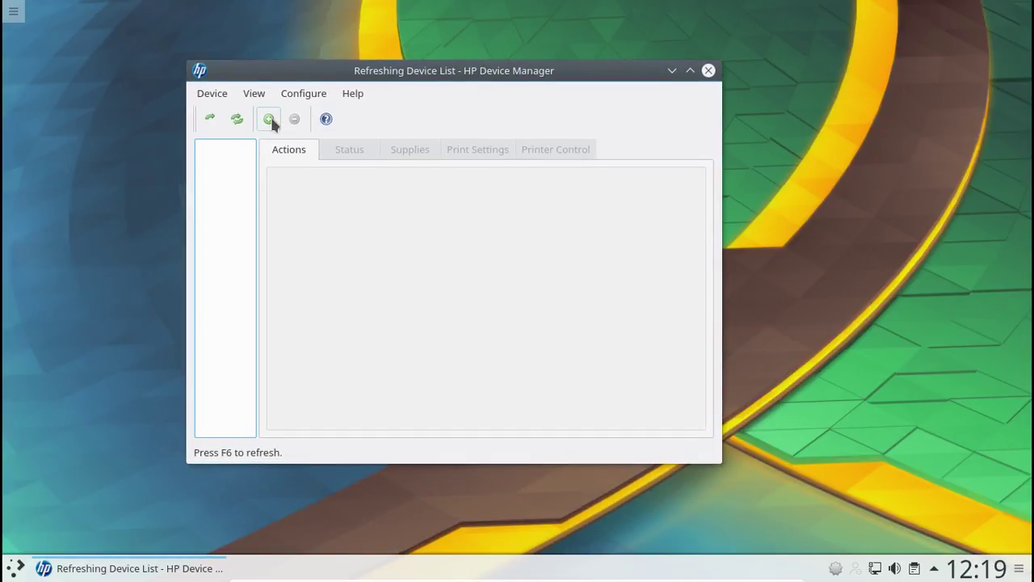
{"action": "left_click", "coordinate": [269, 119]}
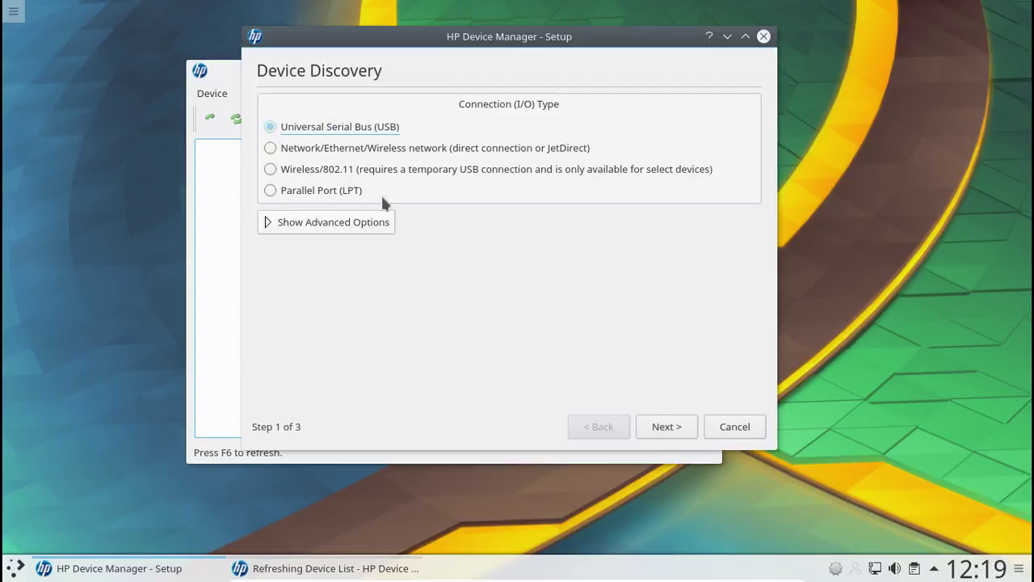
- Discover the HP Deskjet 2130 over USB and try adding it using a regular user's credentials
{"action": "left_click", "coordinate": [667, 426]}
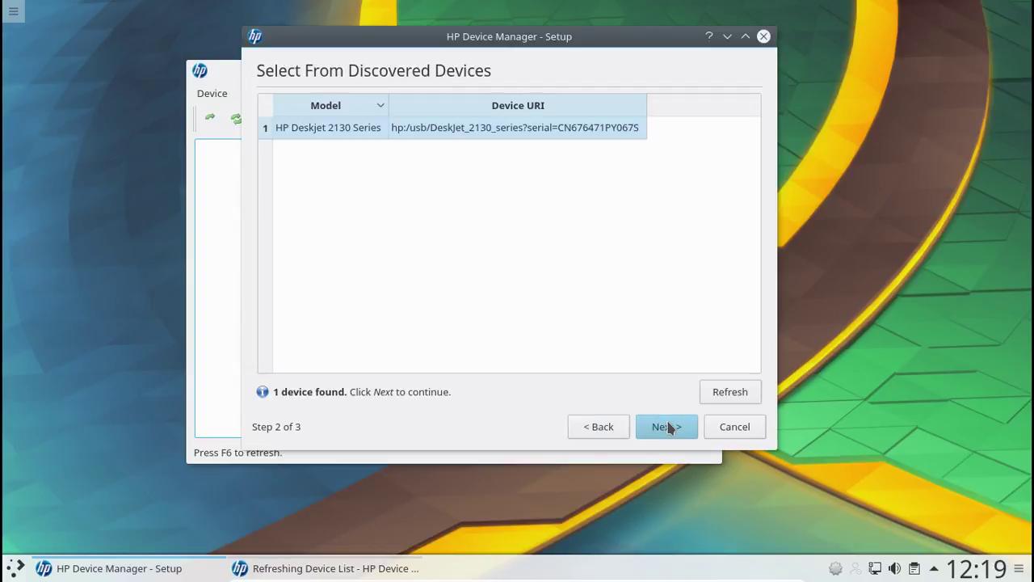
{"action": "left_click", "coordinate": [667, 427]}
{"action": "left_click", "coordinate": [341, 572]}
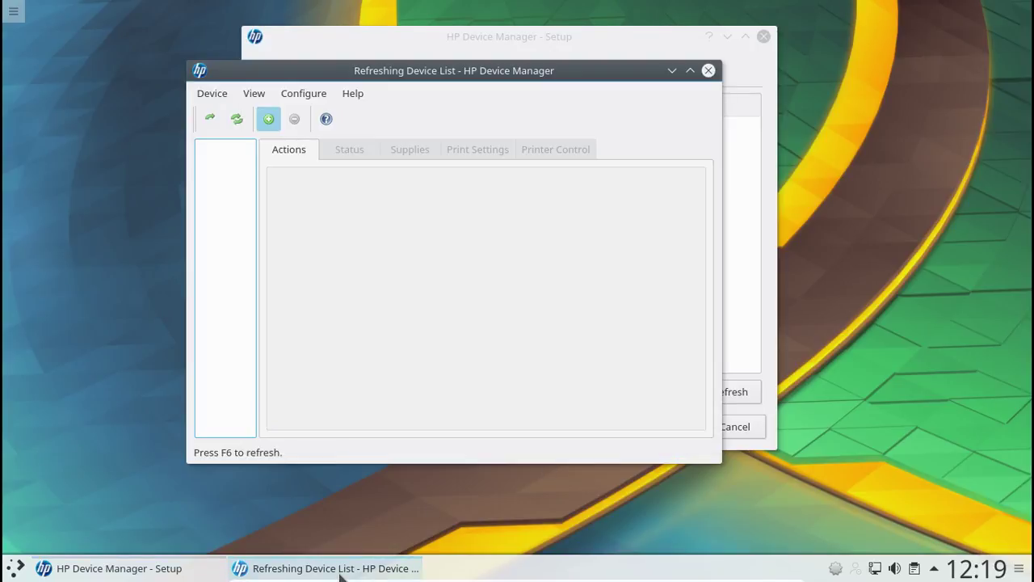
{"action": "left_click", "coordinate": [522, 39]}
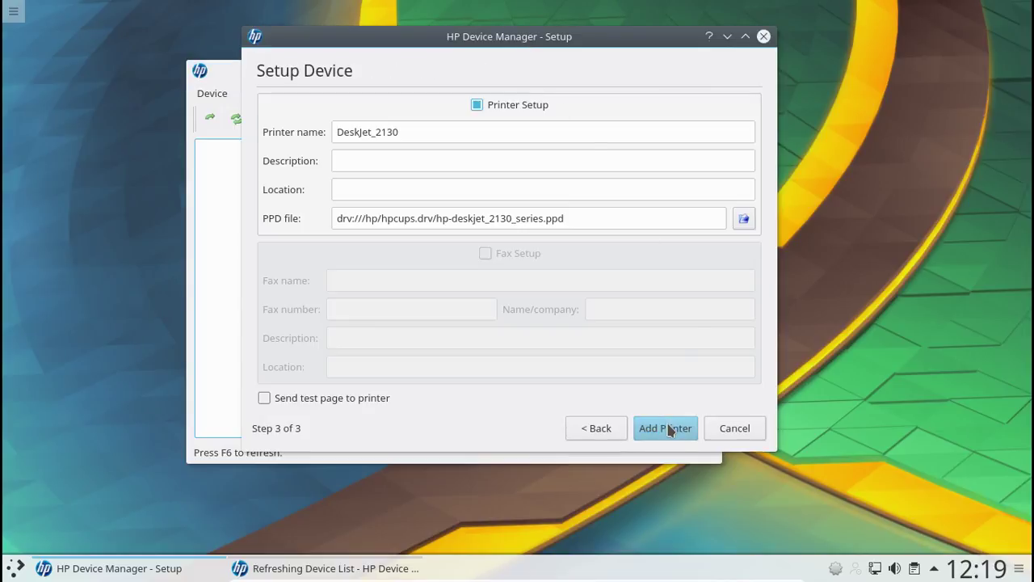
{"action": "left_click", "coordinate": [668, 428]}
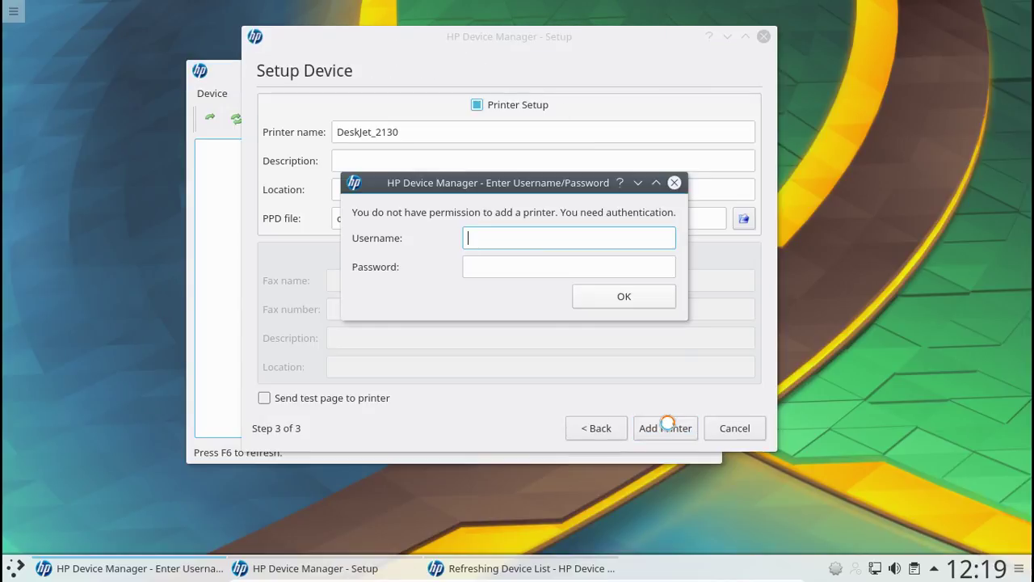
{"action": "type", "text": "fred"}
{"action": "key", "text": "Tab"}
{"action": "type", "text": "•••••••••"}
{"action": "key", "text": "Return"}
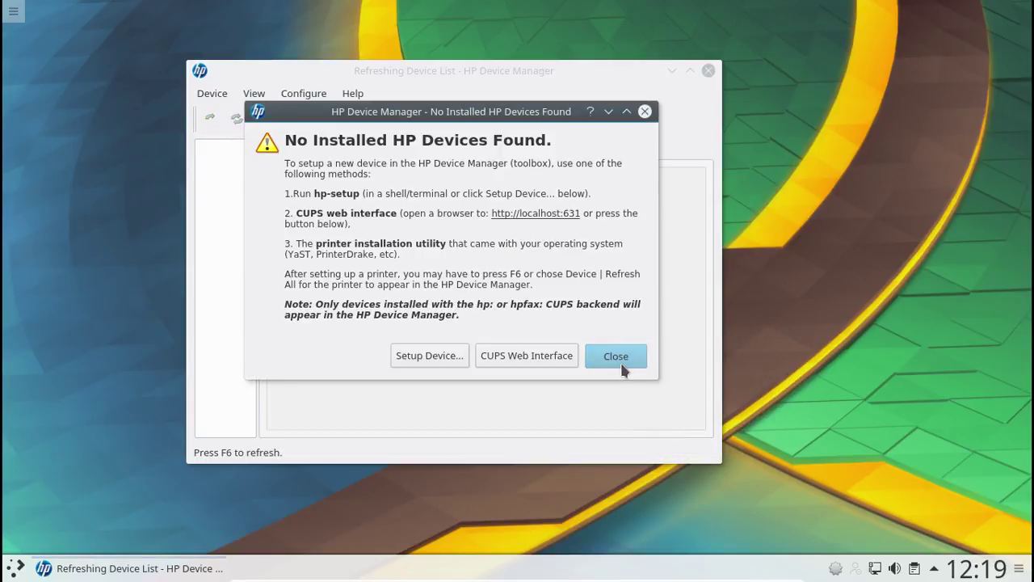
{"action": "left_click", "coordinate": [620, 360]}
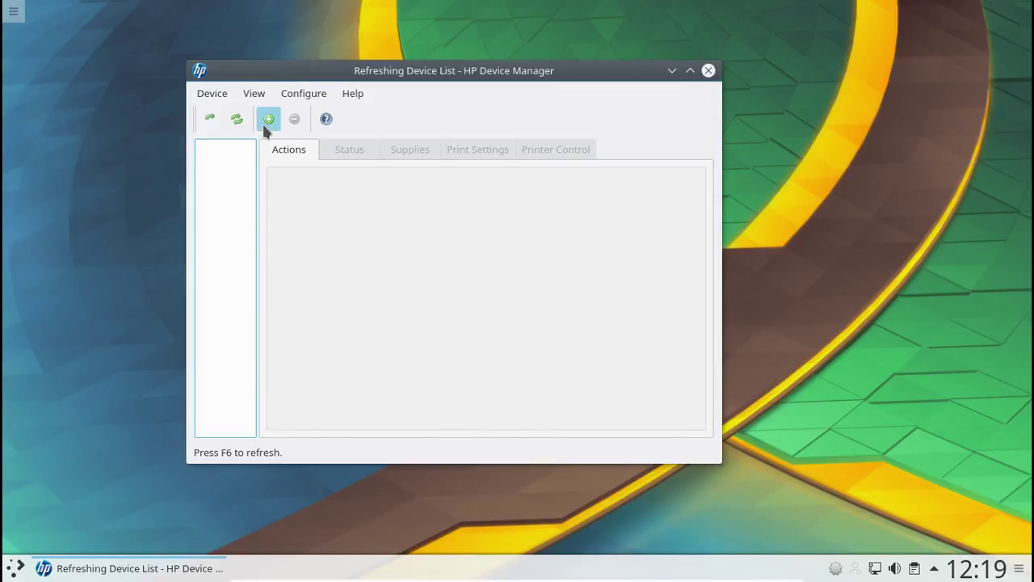
- Redo the USB setup, add DeskJet_2130 with root credentials, and close HP Device Manager
{"action": "left_click", "coordinate": [265, 123]}
{"action": "left_click", "coordinate": [671, 434]}
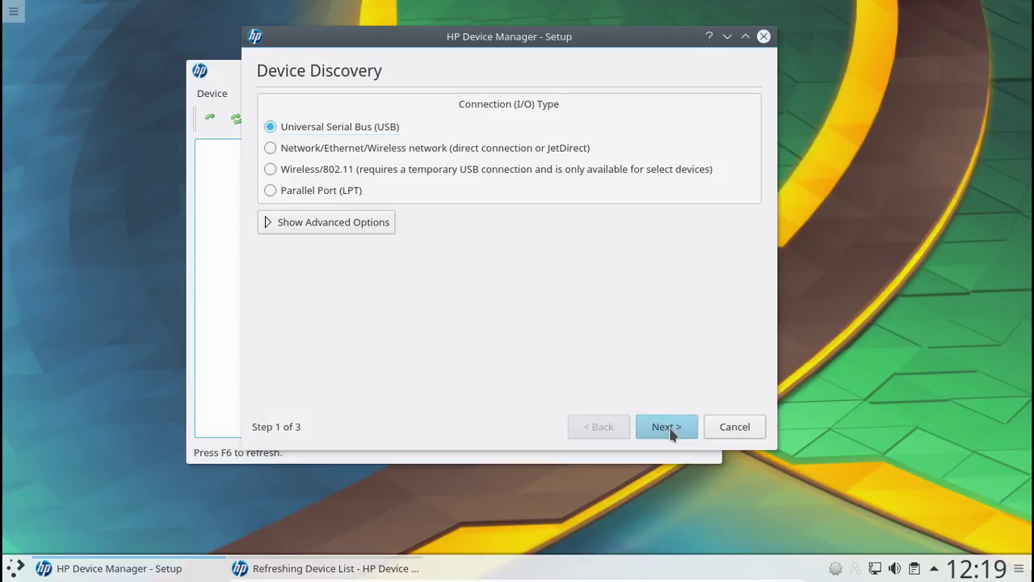
{"action": "left_click", "coordinate": [671, 432]}
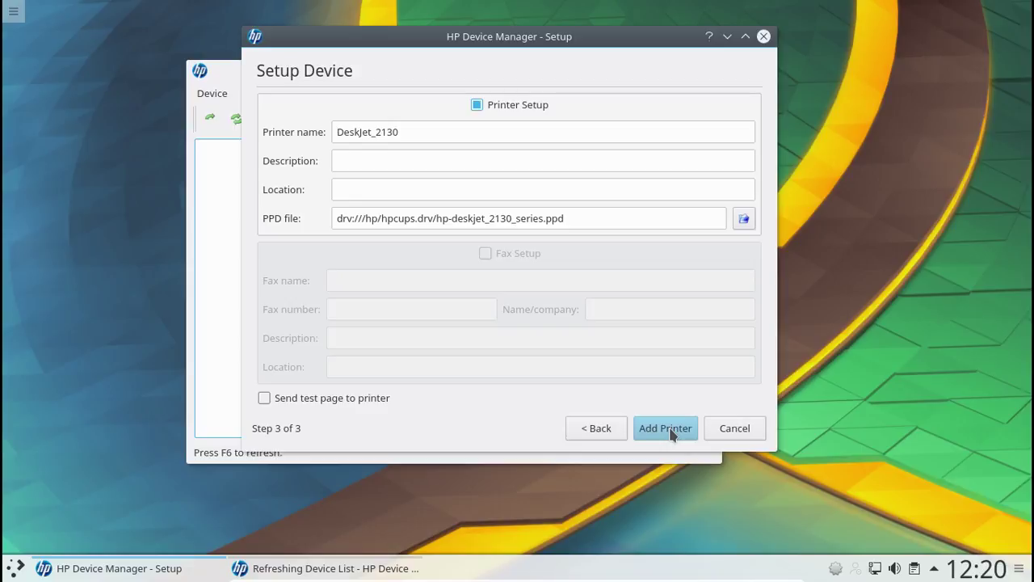
{"action": "left_click", "coordinate": [671, 433]}
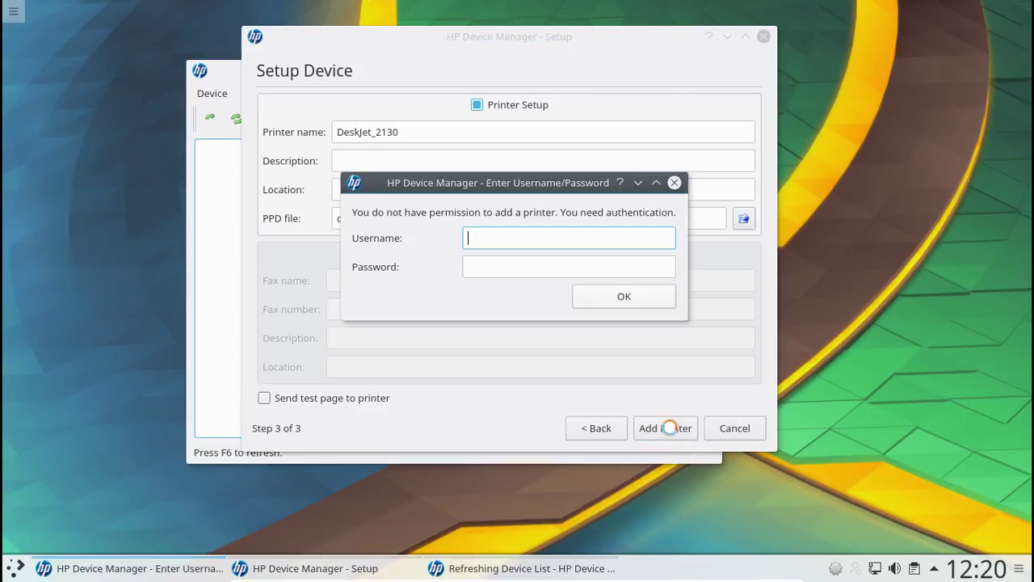
{"action": "type", "text": "root"}
{"action": "key", "text": "Tab"}
{"action": "type", "text": "********"}
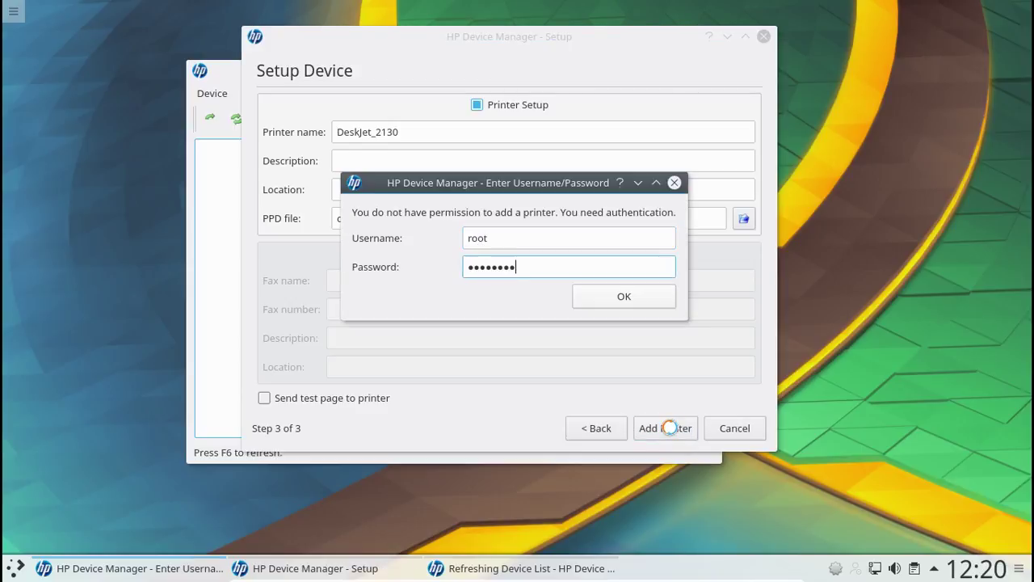
{"action": "key", "text": "Return"}
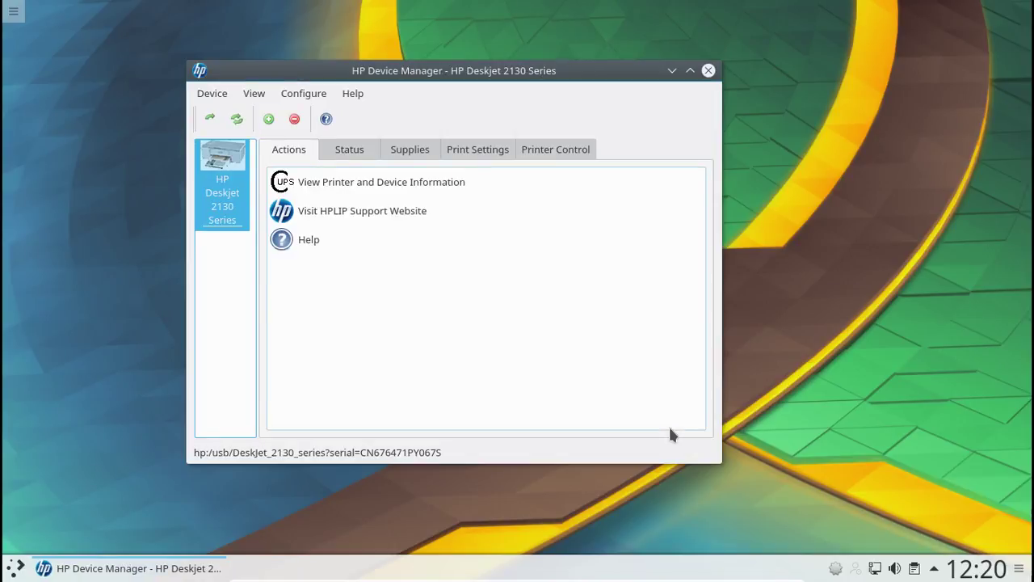
{"action": "key", "text": "alt+F4"}
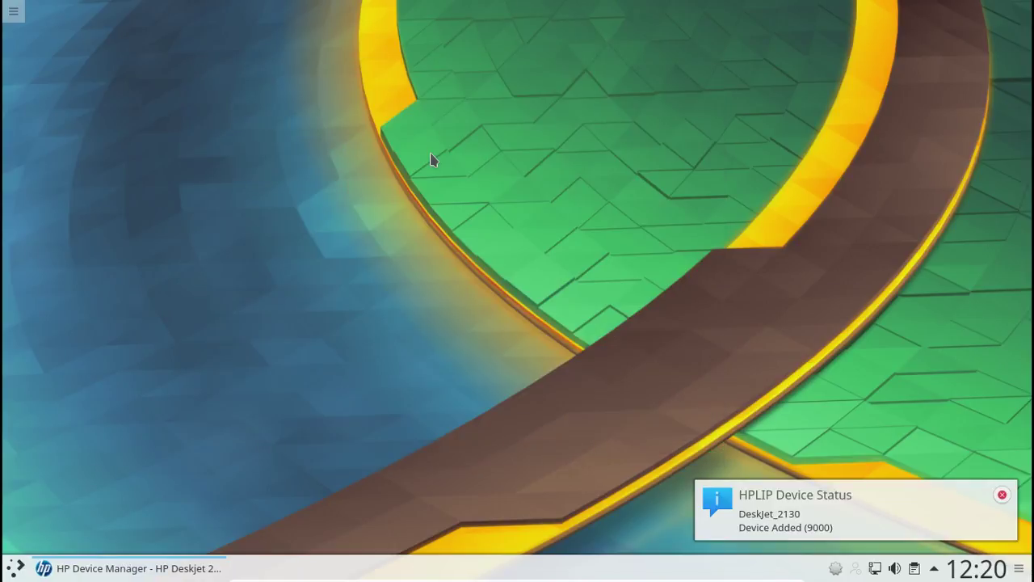
- Dismiss the HPLIP Device Added and status notifications
{"action": "left_click", "coordinate": [1002, 495]}
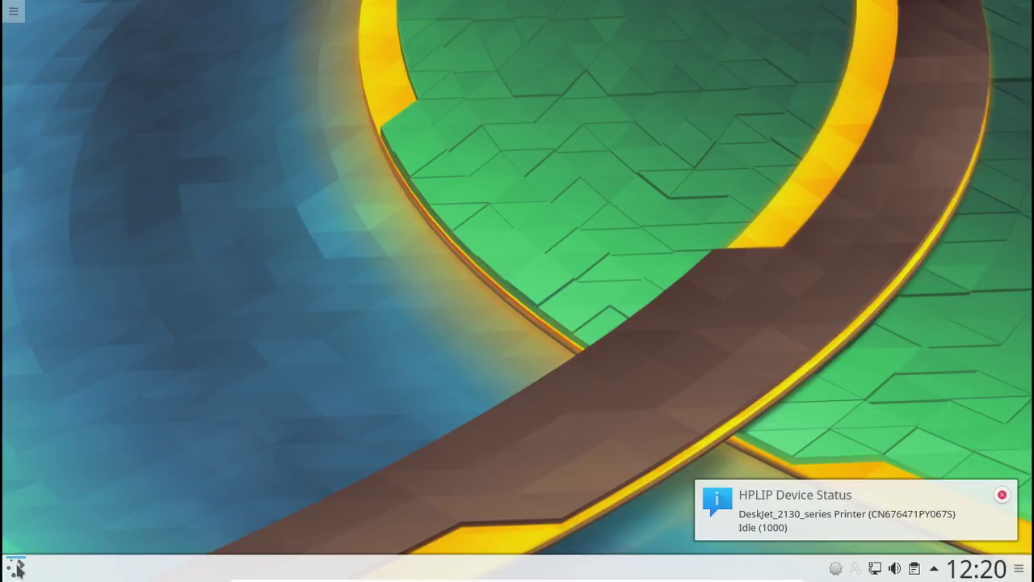
{"action": "left_click", "coordinate": [16, 566]}
{"action": "left_click", "coordinate": [675, 439]}
{"action": "left_click", "coordinate": [1002, 494]}
- Check the hp-systray printer menu in the system tray, then close the tray
{"action": "left_click", "coordinate": [938, 571]}
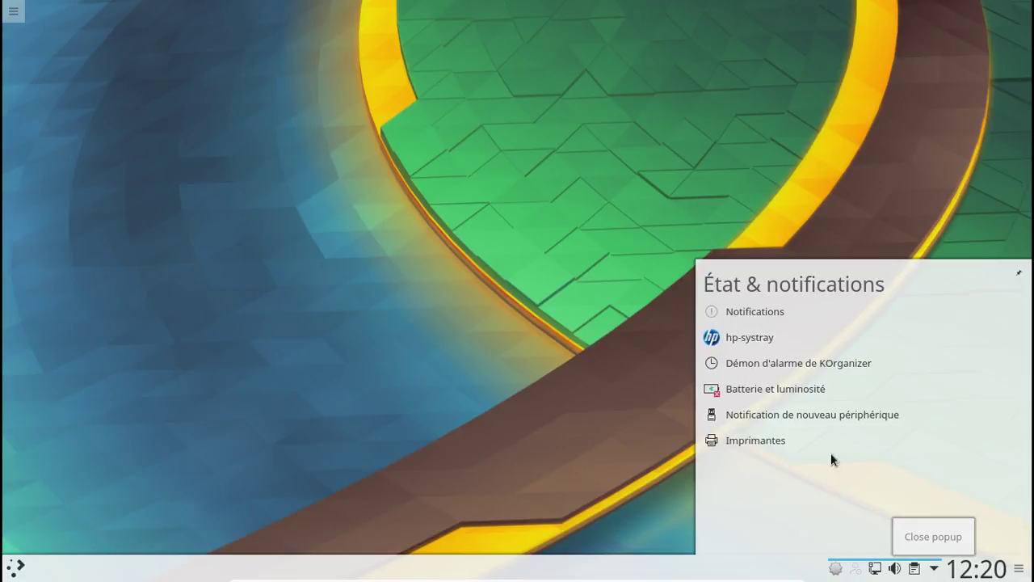
{"action": "right_click", "coordinate": [749, 338]}
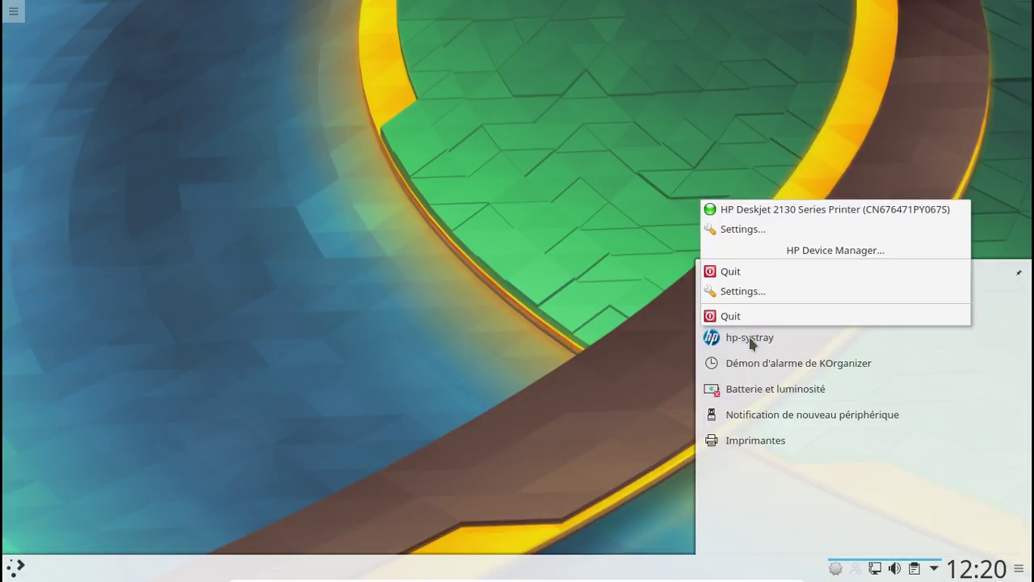
{"action": "left_click", "coordinate": [750, 212]}
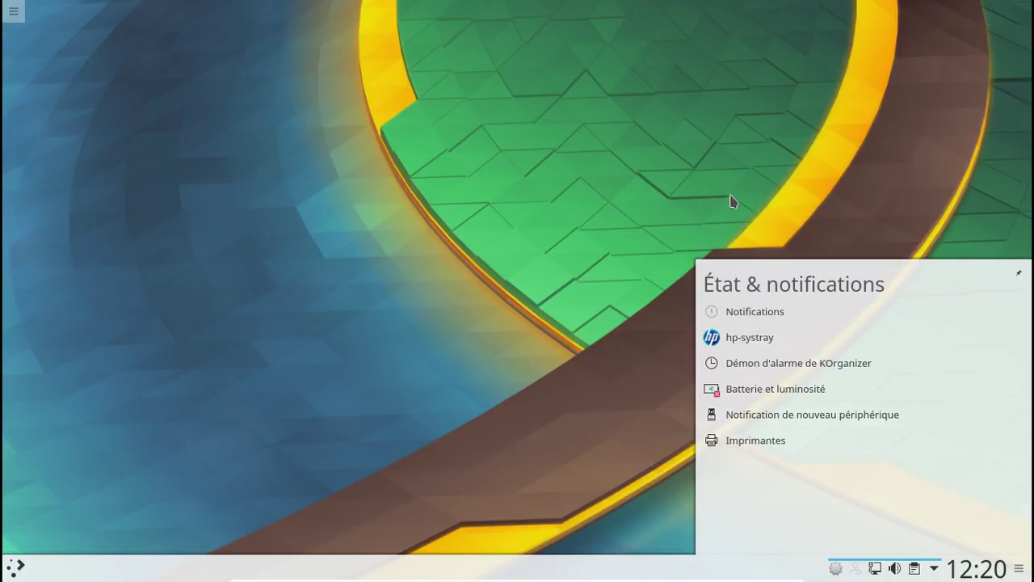
{"action": "left_click", "coordinate": [730, 201]}
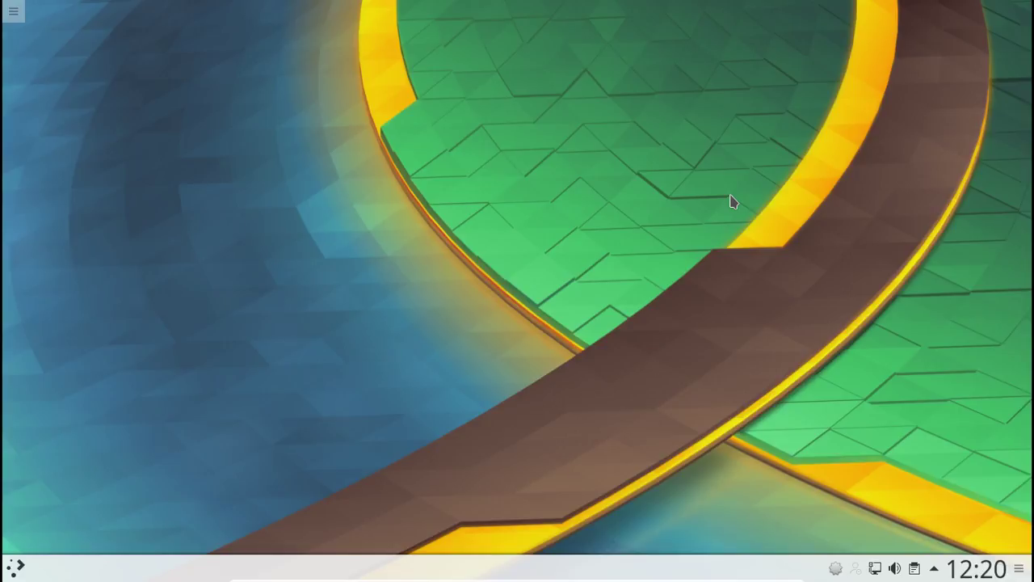
- Try launcher searches for 'ksa' and 'scan', then close the launcher
{"action": "left_click", "coordinate": [16, 565]}
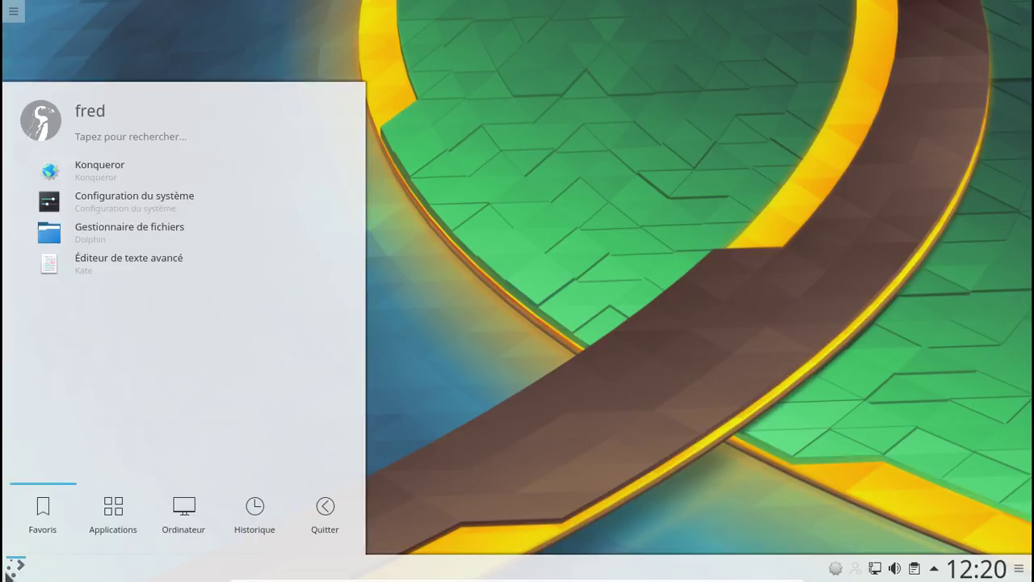
{"action": "left_click", "coordinate": [138, 135]}
{"action": "type", "text": "ksa"}
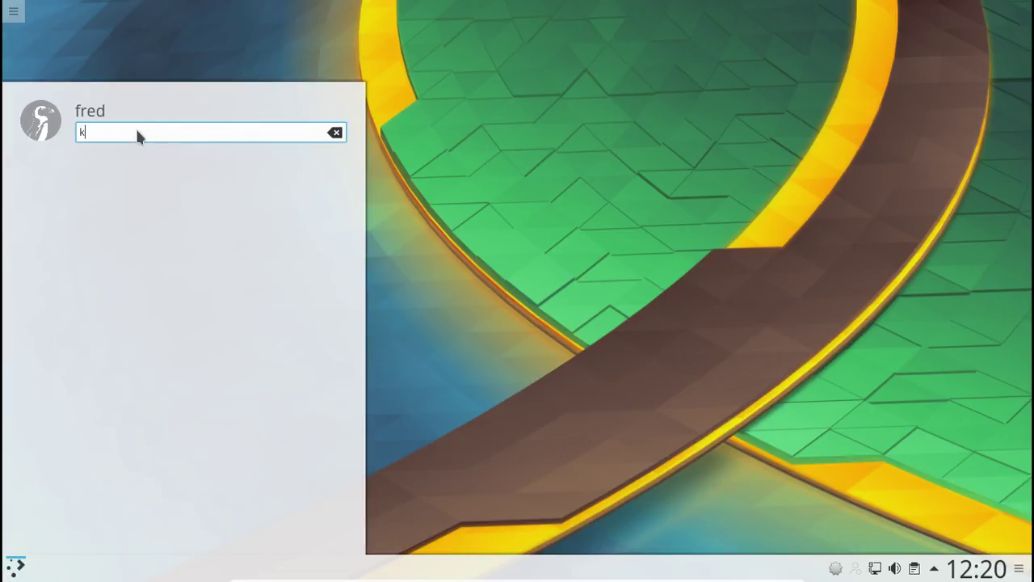
{"action": "key", "text": "BackSpace"}
{"action": "key", "text": "BackSpace"}
{"action": "key", "text": "BackSpace"}
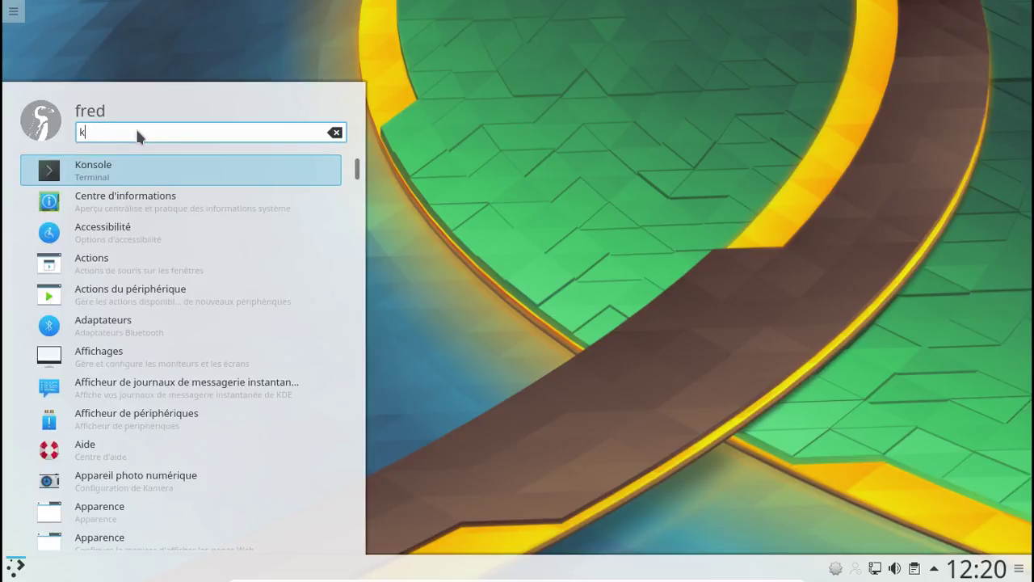
{"action": "type", "text": "scan"}
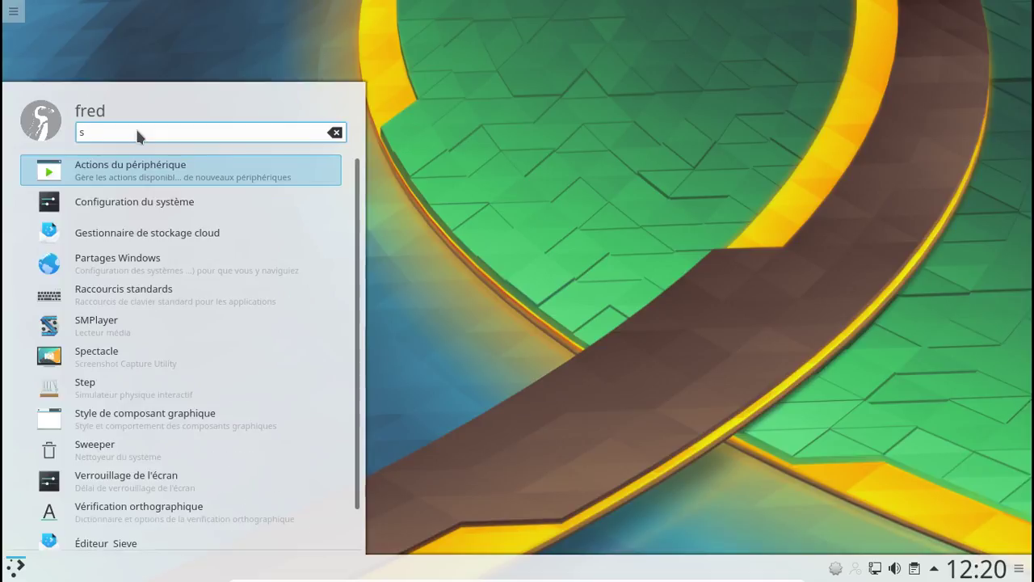
{"action": "key", "text": "BackSpace"}
{"action": "key", "text": "BackSpace"}
{"action": "key", "text": "BackSpace"}
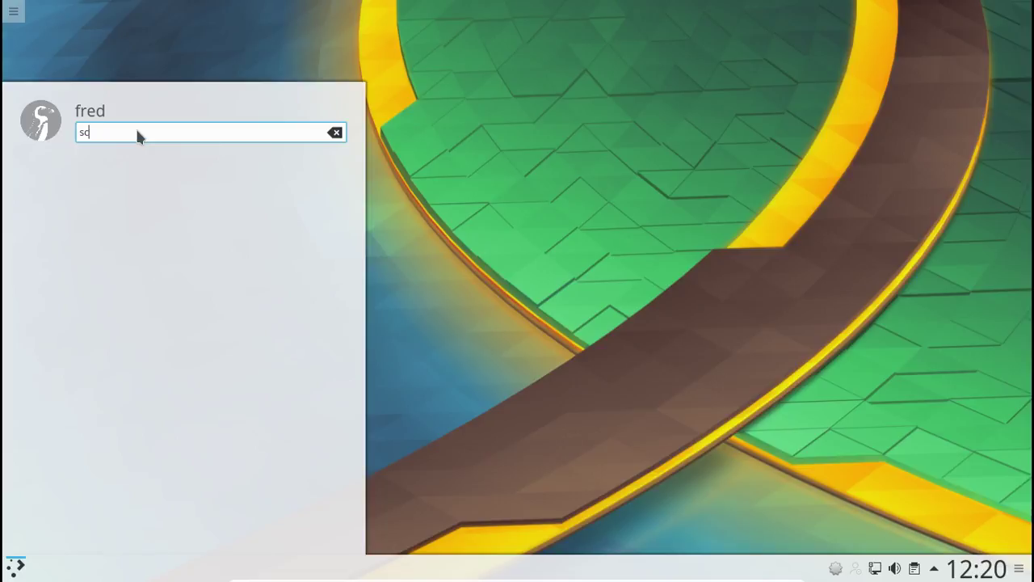
{"action": "key", "text": "BackSpace"}
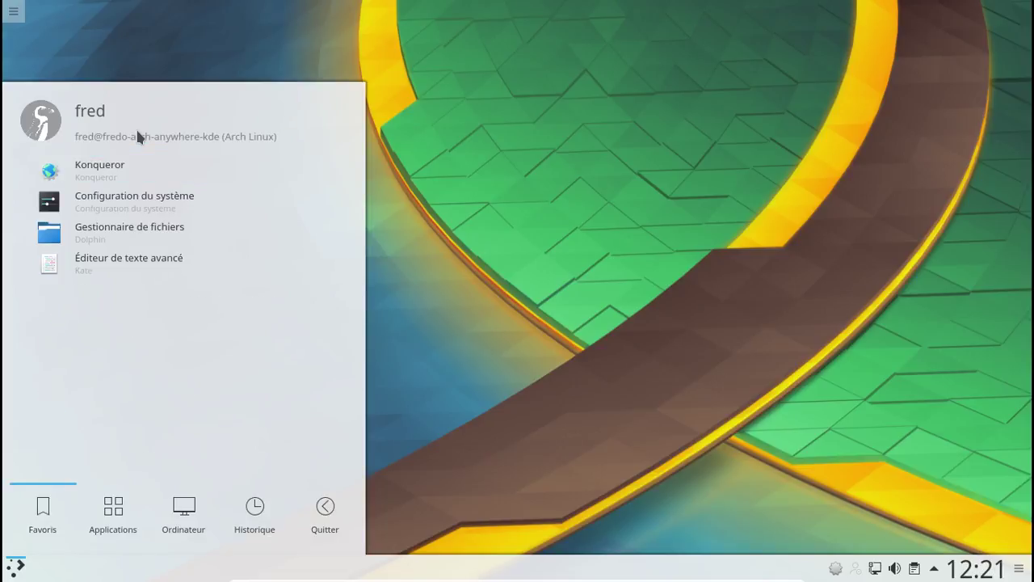
{"action": "left_click", "coordinate": [594, 349]}
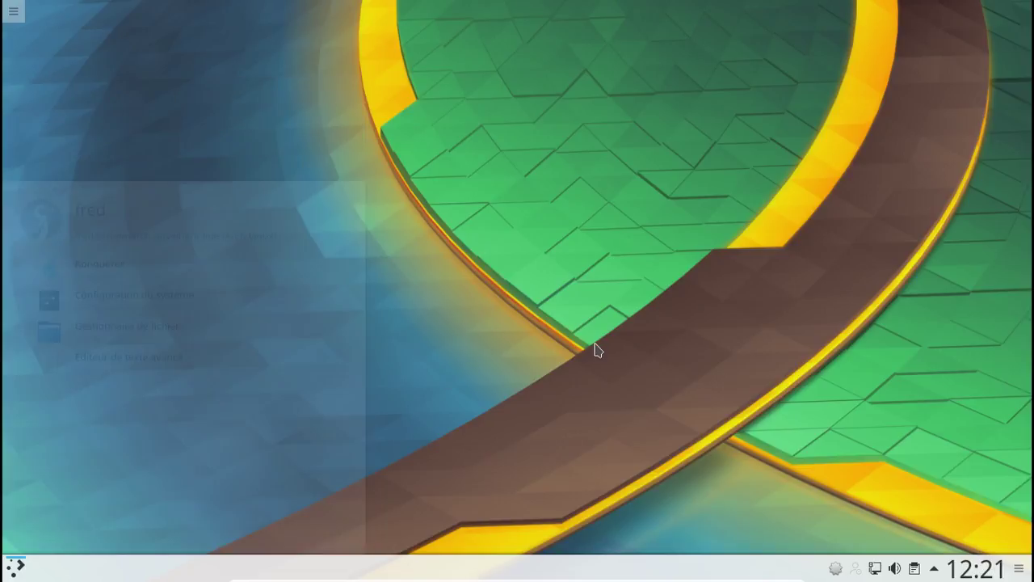
- Search the launcher for 'pam' and launch Ajouter/supprimer des logiciels
{"action": "left_click", "coordinate": [16, 568]}
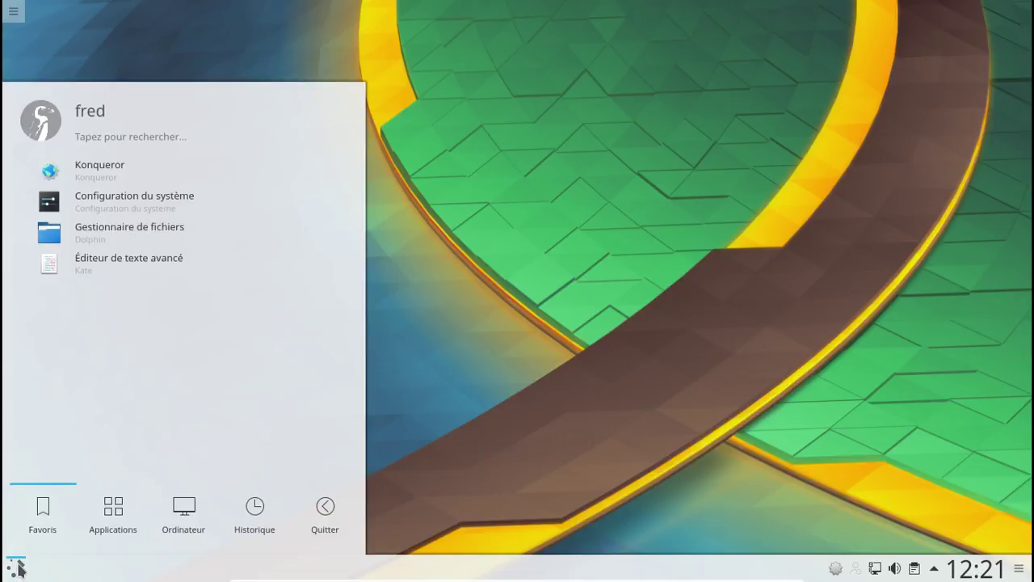
{"action": "left_click", "coordinate": [121, 136]}
{"action": "type", "text": "pam"}
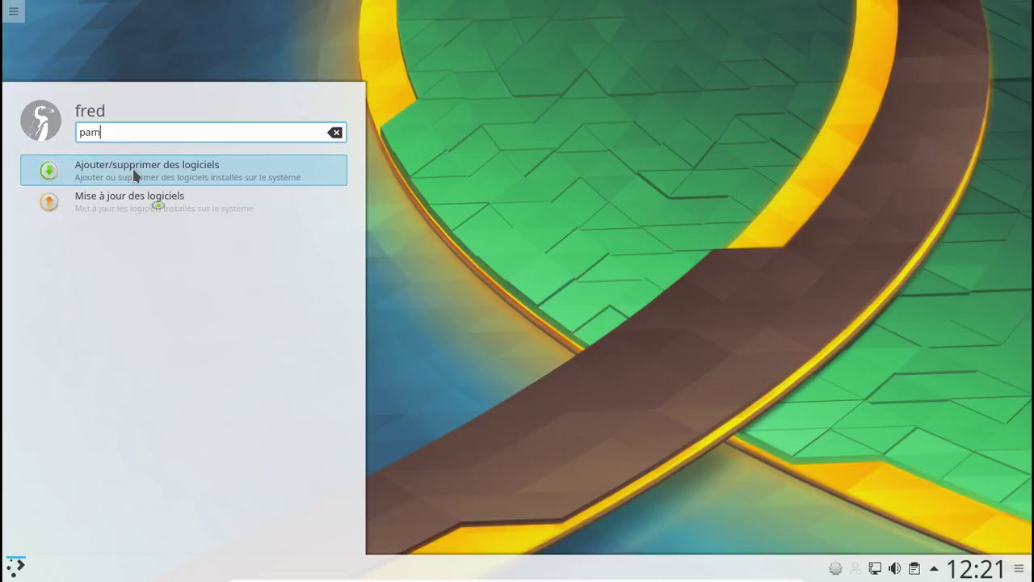
{"action": "left_click", "coordinate": [135, 175]}
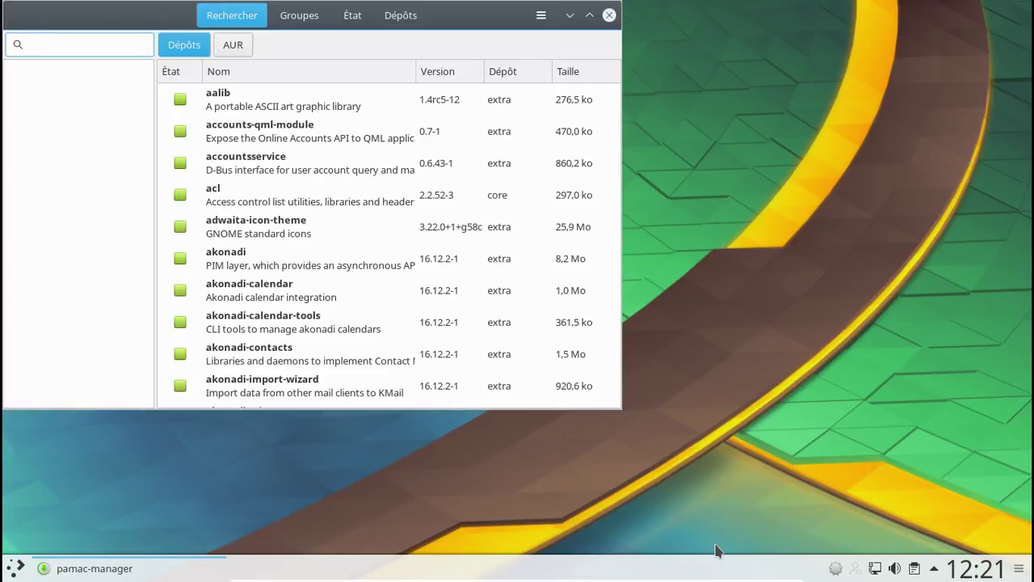
- Search Pamac for 'scan' and mark skanlite for installation
{"action": "type", "text": "xter"}
{"action": "key", "text": "BackSpace"}
{"action": "key", "text": "BackSpace"}
{"action": "key", "text": "BackSpace"}
{"action": "key", "text": "BackSpace"}
{"action": "type", "text": "scan"}
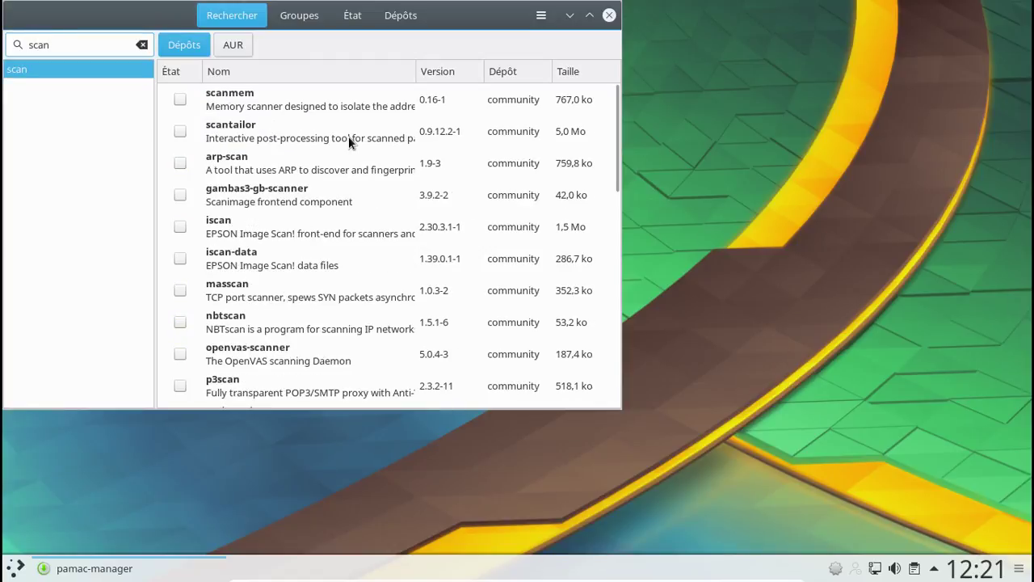
{"action": "scroll", "coordinate": [330, 125], "scroll_direction": "down", "scroll_amount": 5}
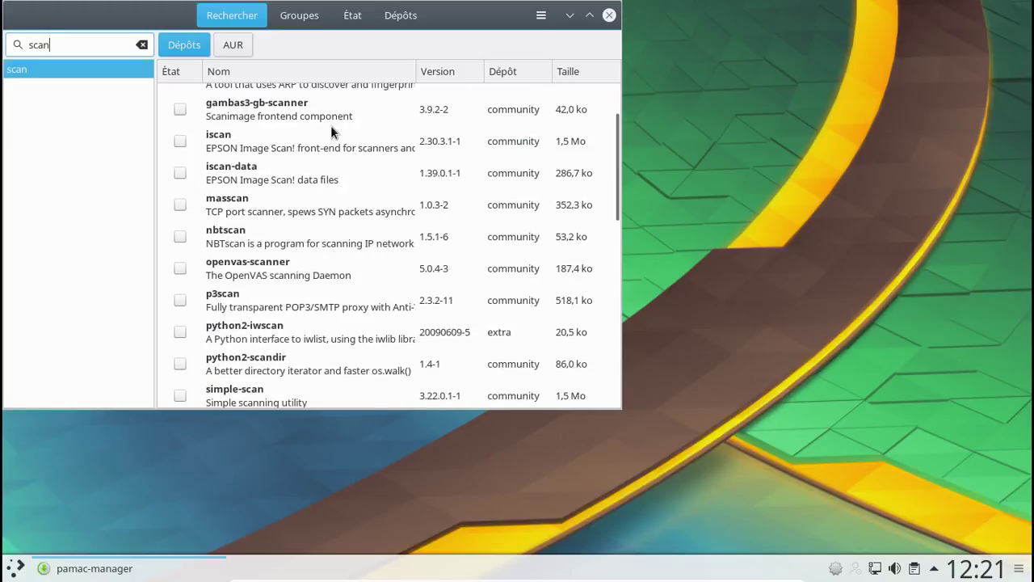
{"action": "scroll", "coordinate": [331, 130], "scroll_direction": "down", "scroll_amount": 6}
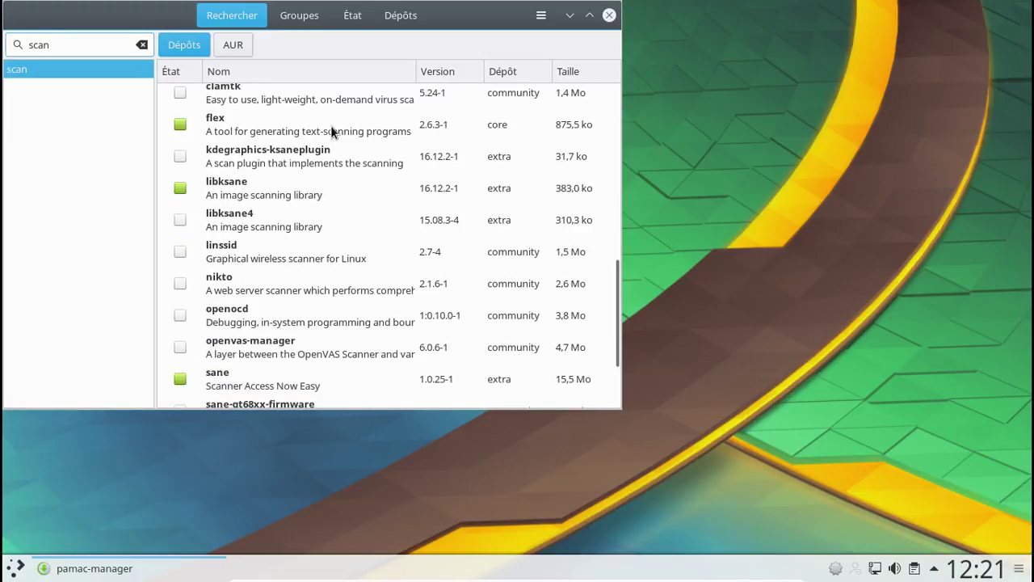
{"action": "scroll", "coordinate": [330, 132], "scroll_direction": "down", "scroll_amount": 4}
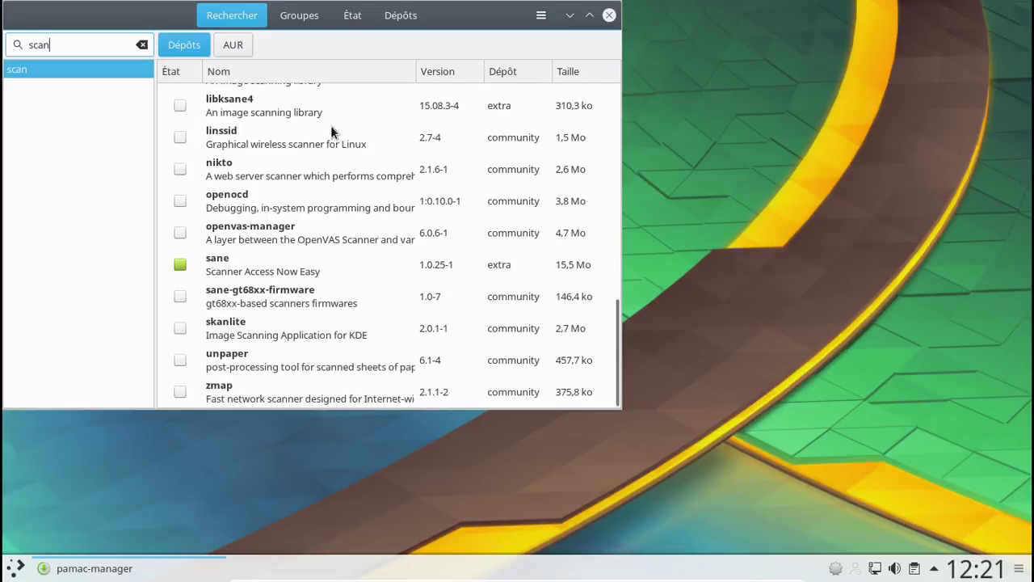
{"action": "left_click", "coordinate": [180, 328]}
- Apply and confirm the skanlite install with the admin password, then close Pamac
{"action": "left_click", "coordinate": [511, 395]}
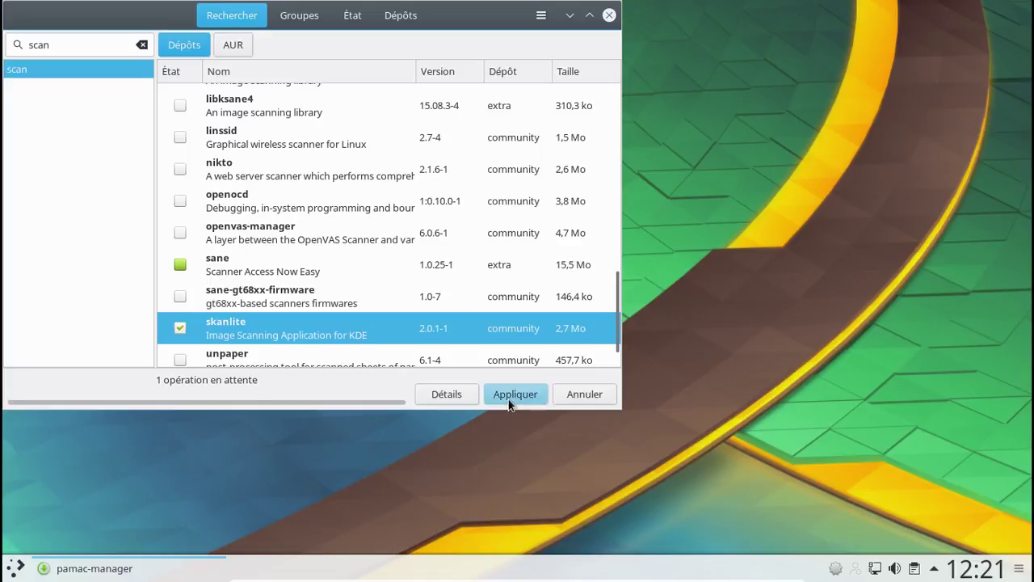
{"action": "left_click", "coordinate": [511, 92]}
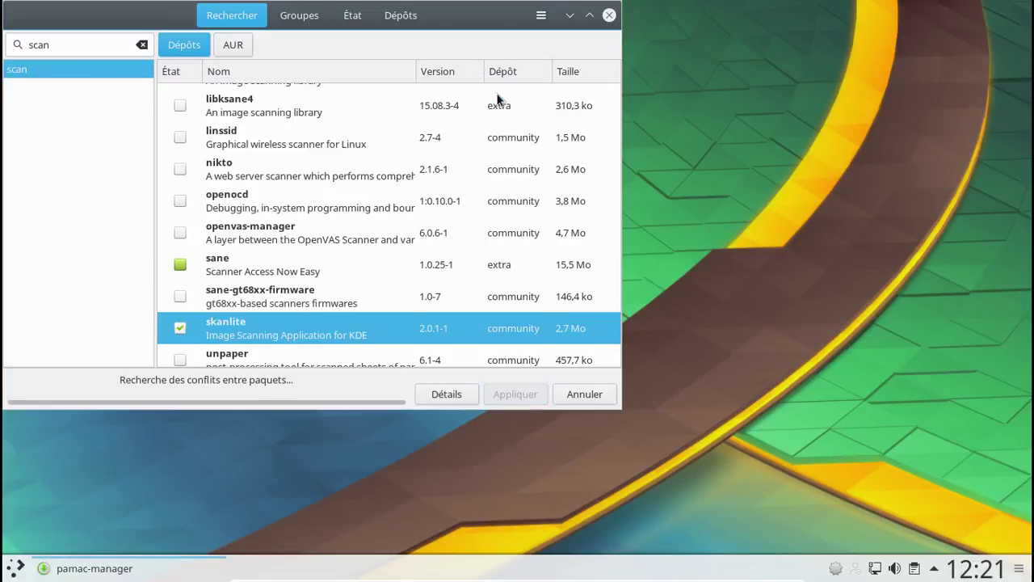
{"action": "type", "text": "********"}
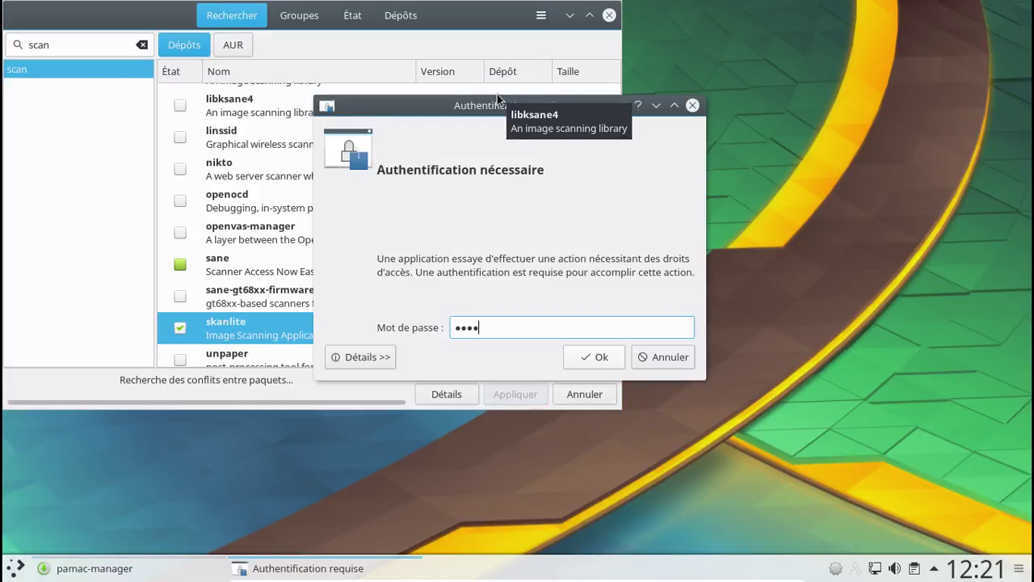
{"action": "key", "text": "Return"}
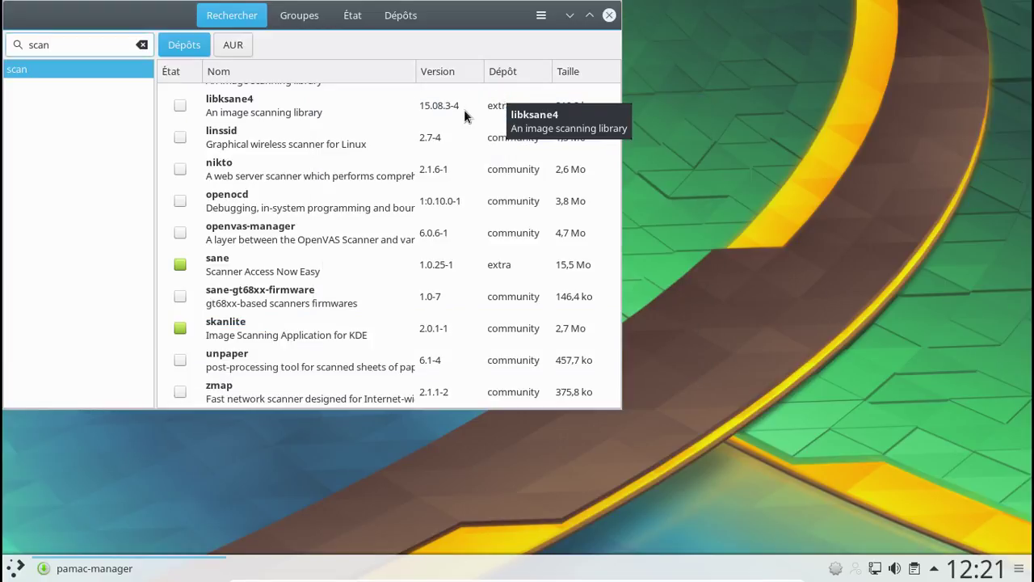
{"action": "left_click", "coordinate": [614, 14]}
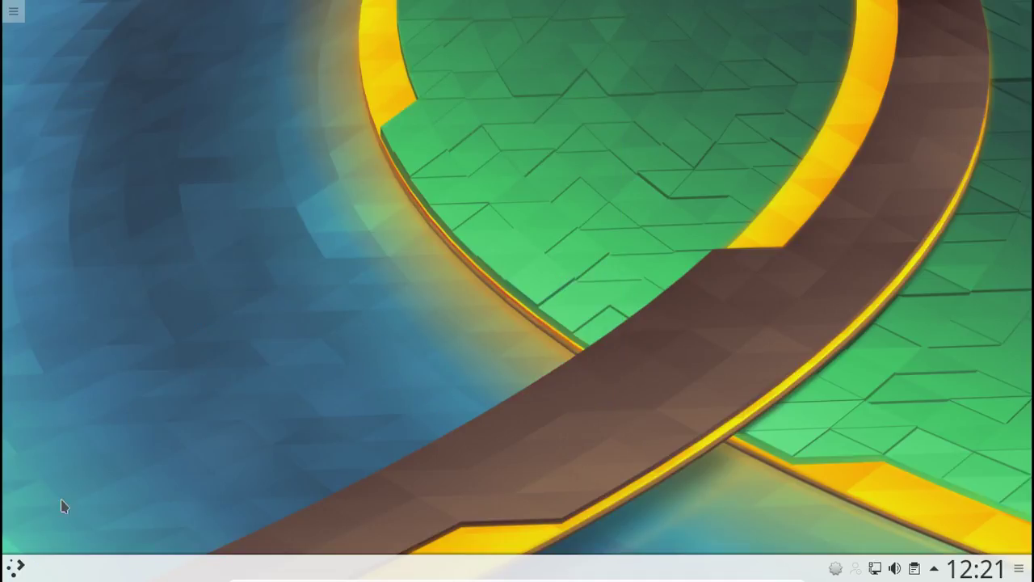
- Launch Skanlite from the Kickoff launcher by searching 'ska'
{"action": "left_click", "coordinate": [9, 568]}
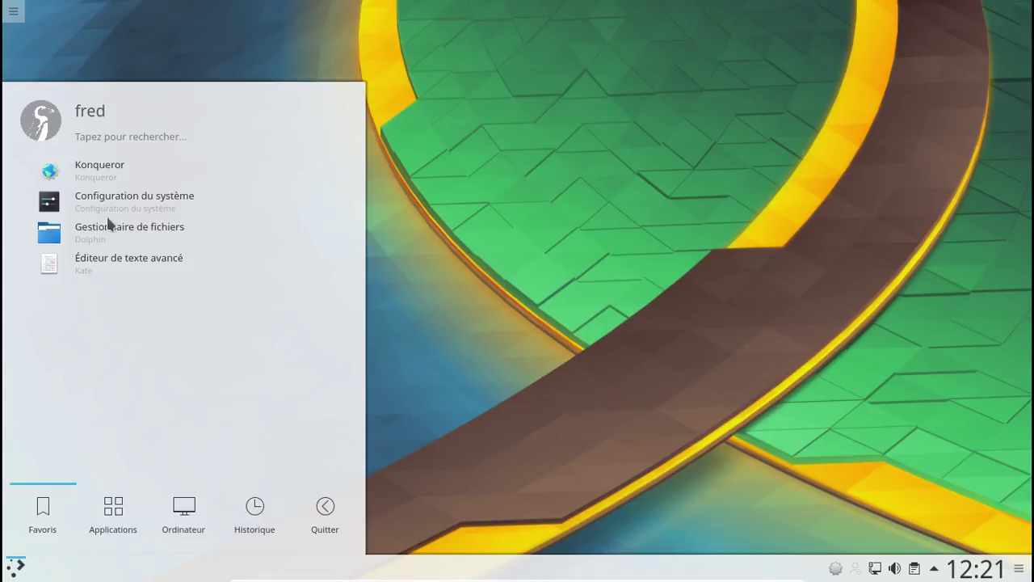
{"action": "left_click", "coordinate": [98, 137]}
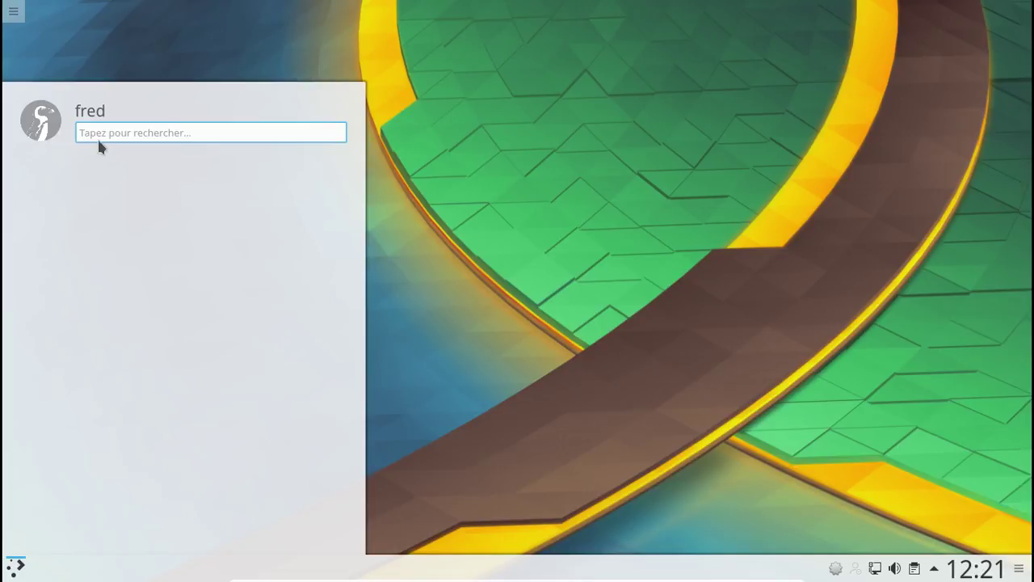
{"action": "type", "text": "sk"}
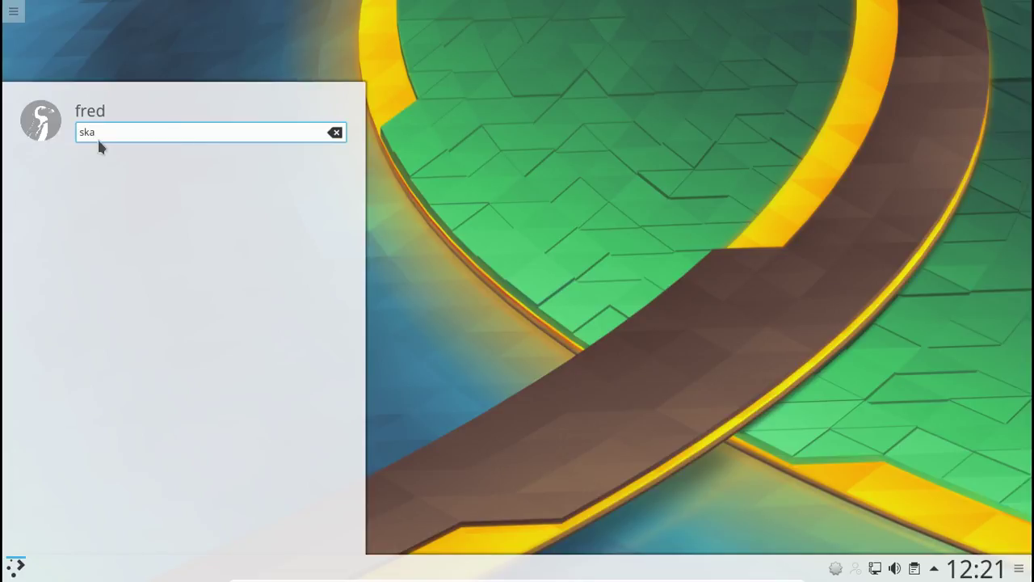
{"action": "key", "text": "BackSpace"}
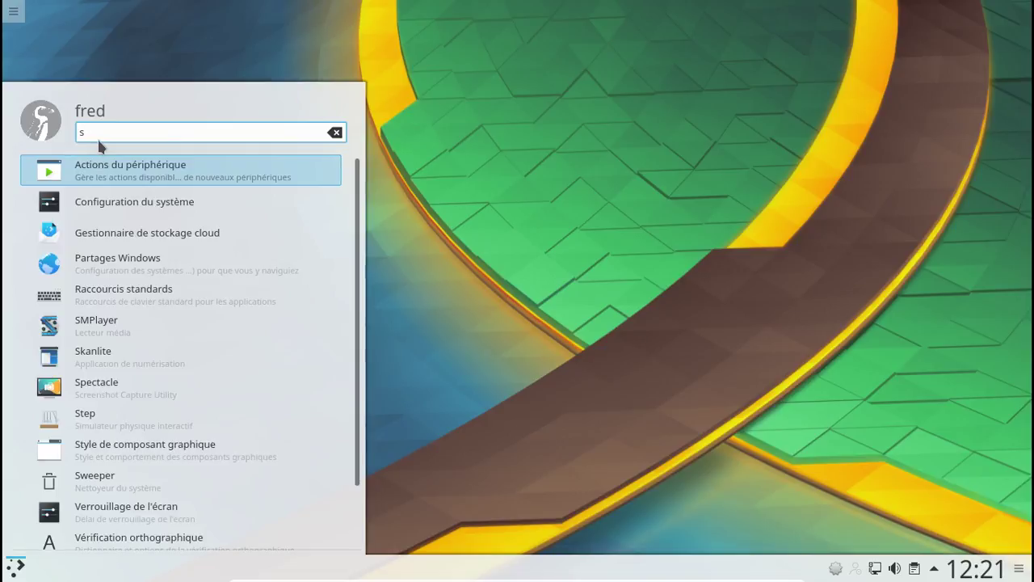
{"action": "type", "text": "ka"}
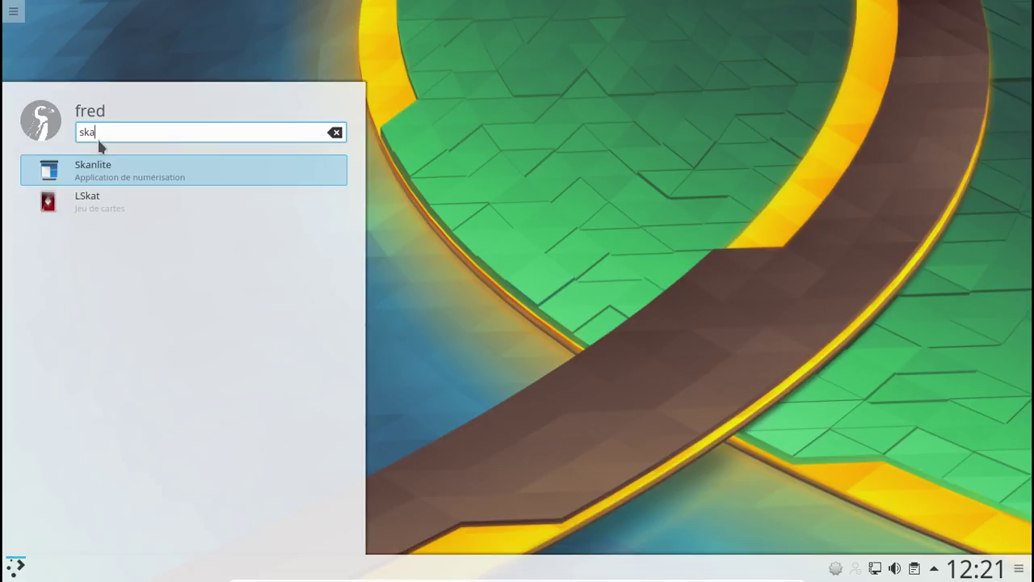
{"action": "left_click", "coordinate": [108, 168]}
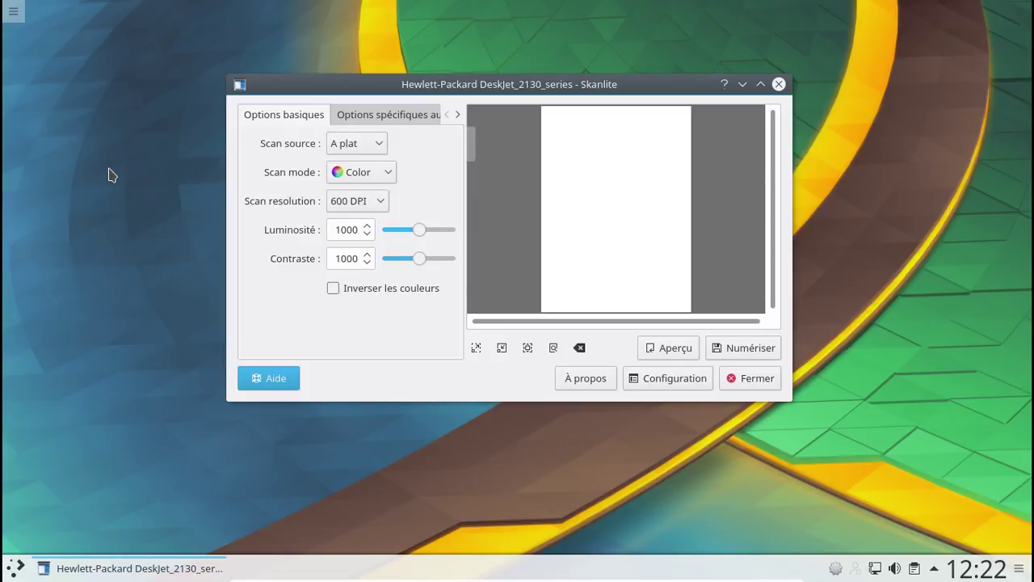
- Leave VirtualBox full screen, shift the VM window aside, and run an Aperçu preview scan
{"action": "key", "text": "Control_R+f"}
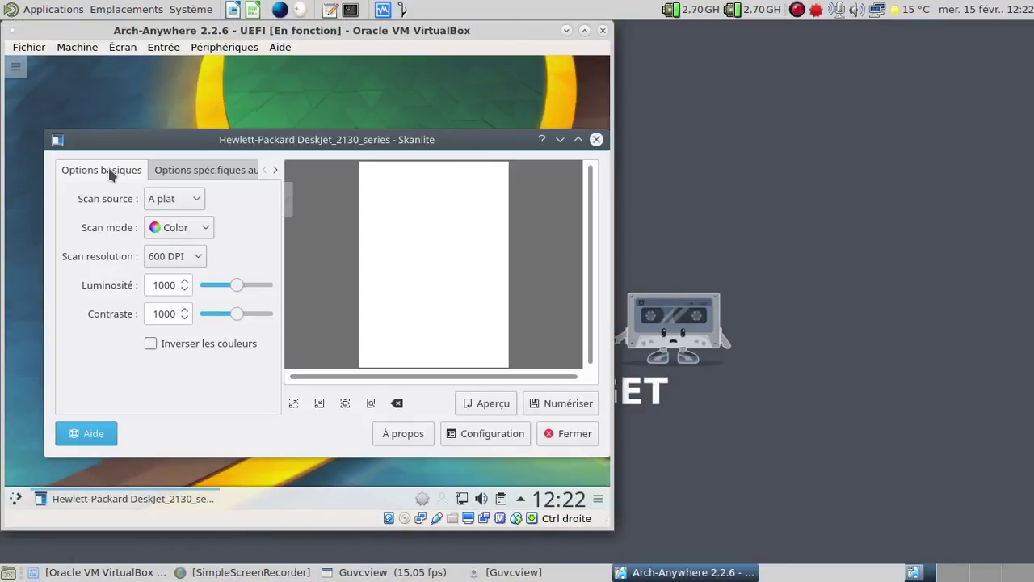
{"action": "left_click_drag", "start_coordinate": [245, 29], "coordinate": [556, 62]}
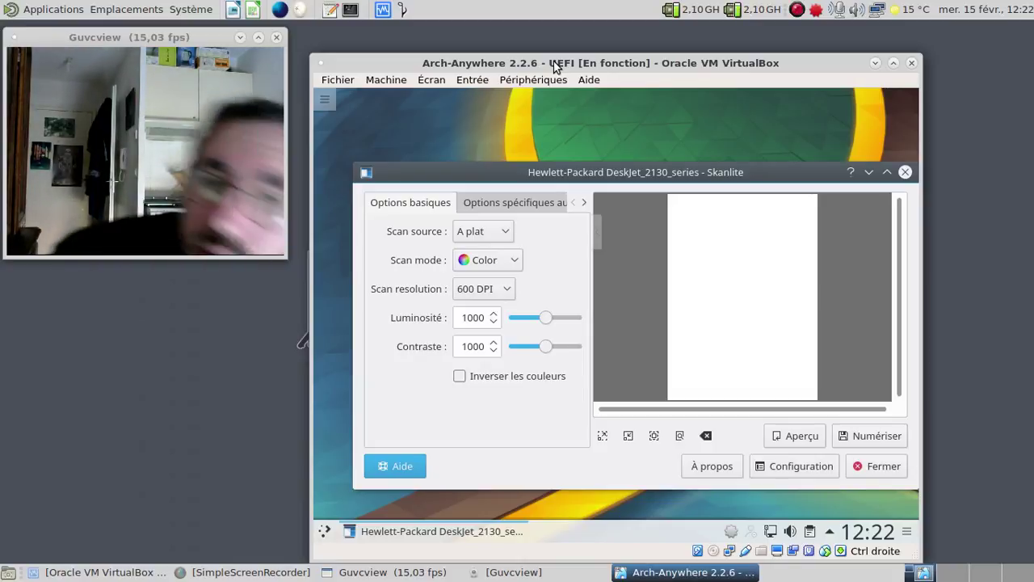
{"action": "left_click", "coordinate": [786, 437]}
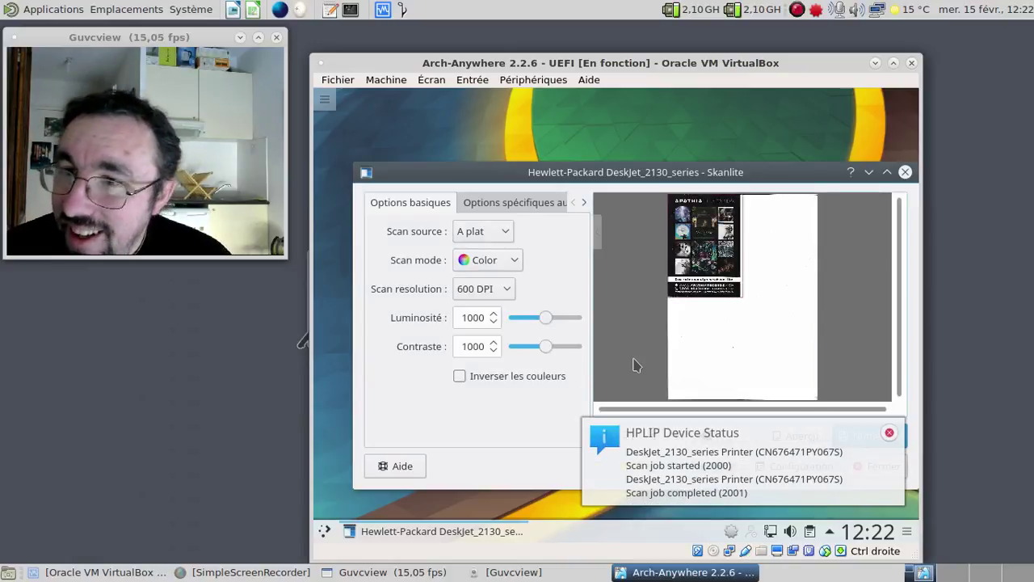
- Start the full 600 DPI colour scan with Numériser, dismissing both HPLIP notifications
{"action": "left_click", "coordinate": [890, 432]}
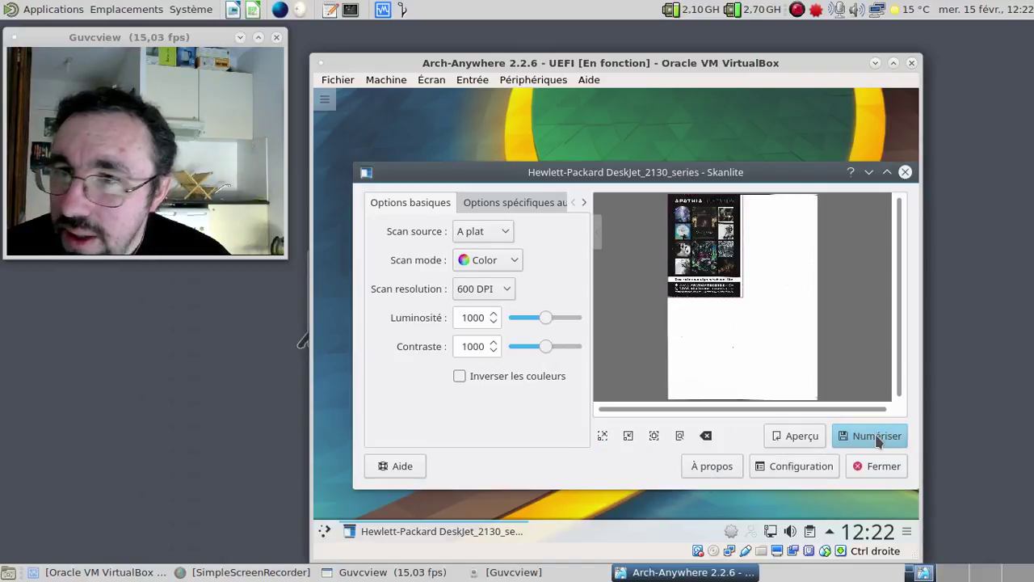
{"action": "left_click", "coordinate": [878, 437]}
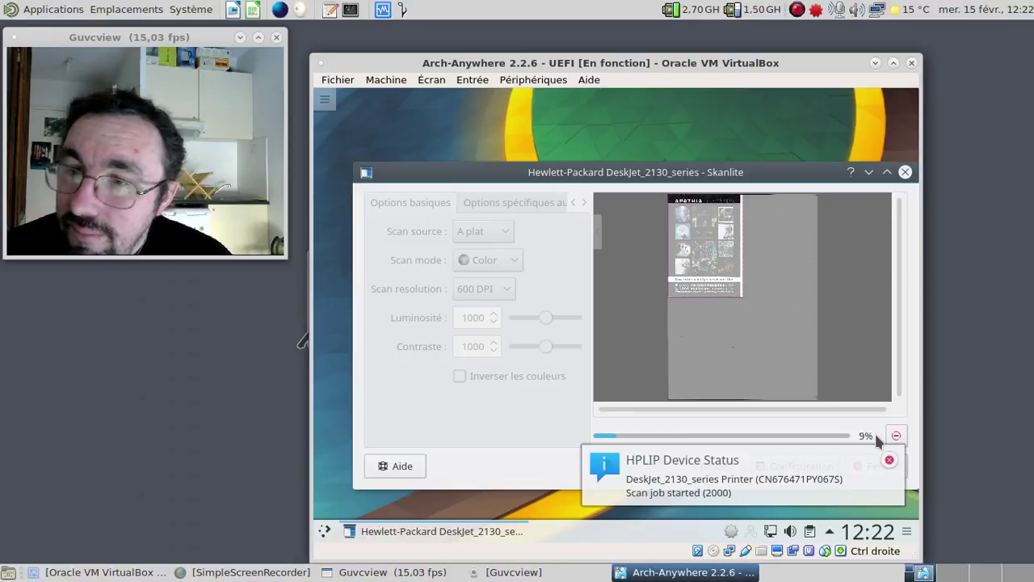
{"action": "left_click", "coordinate": [888, 459]}
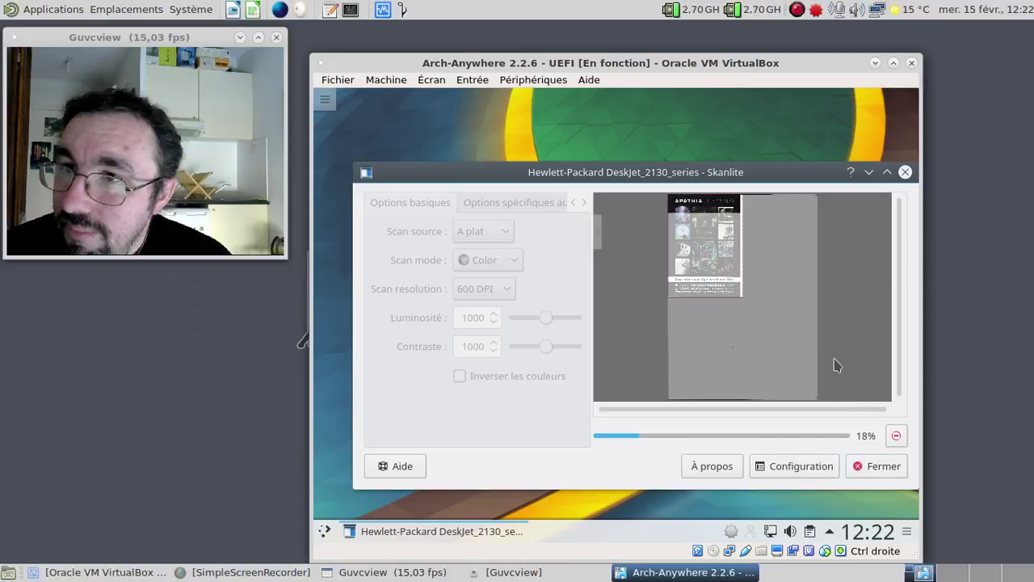
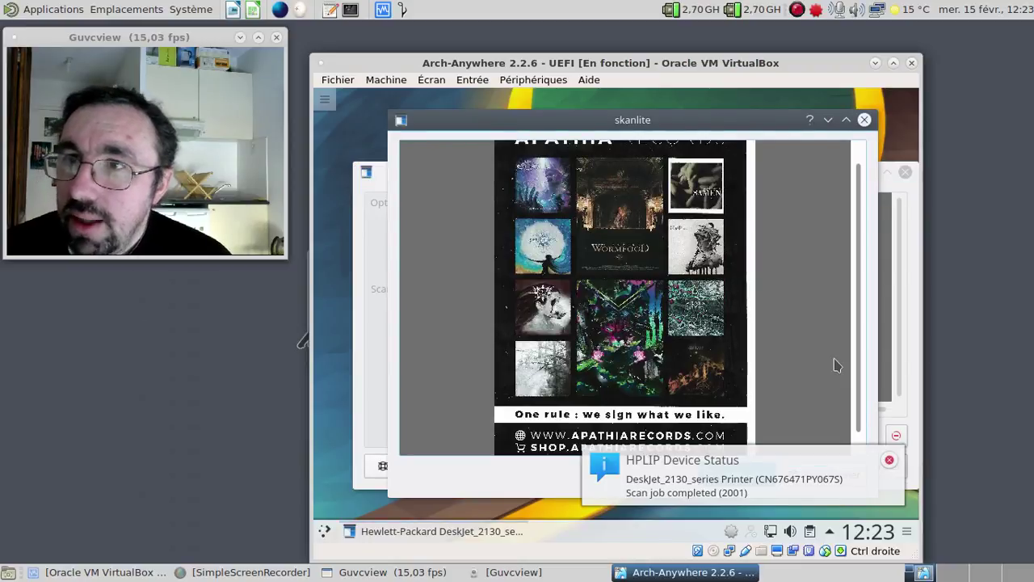
- Dismiss the HPLIP notice and save the scan as fredImage-0001.png in the home Images folder
{"action": "left_click", "coordinate": [889, 461]}
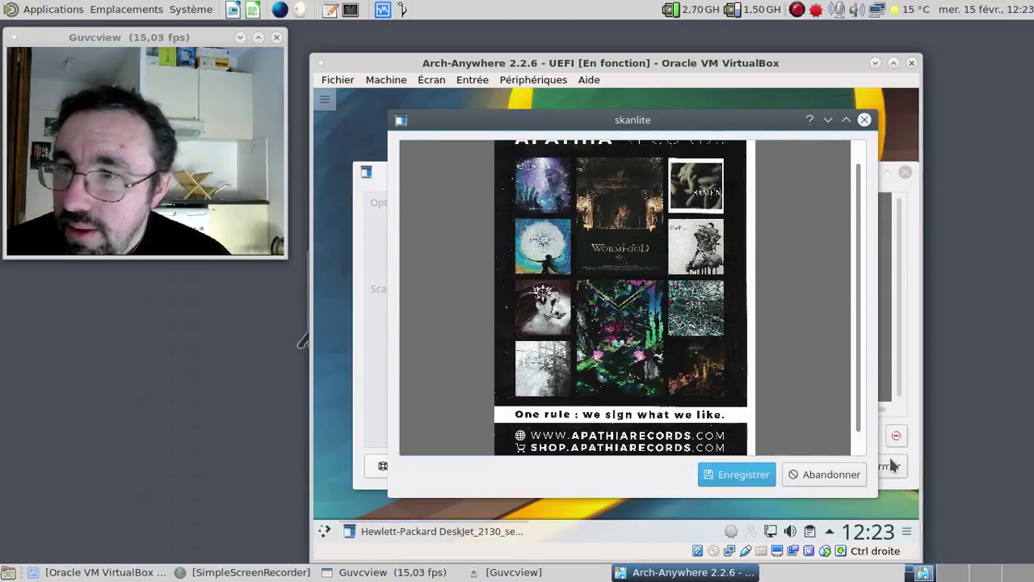
{"action": "left_click", "coordinate": [750, 473]}
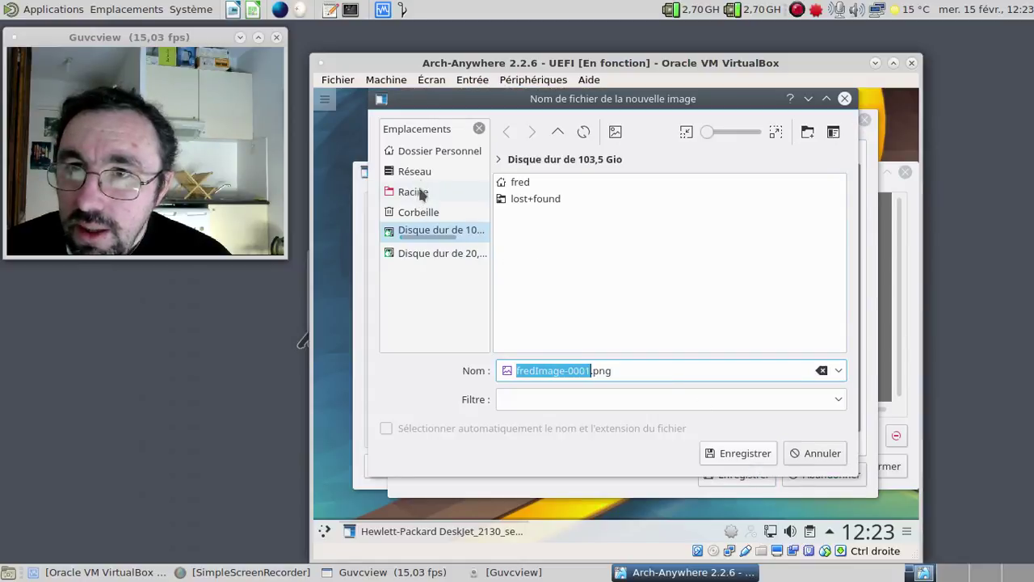
{"action": "left_click", "coordinate": [423, 152]}
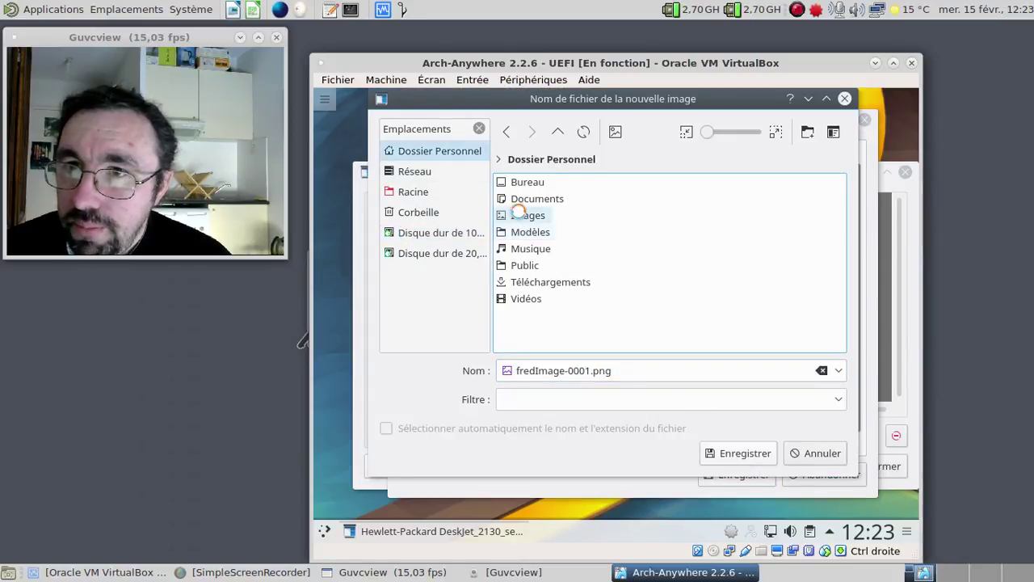
{"action": "left_click", "coordinate": [517, 215]}
{"action": "left_click", "coordinate": [745, 457]}
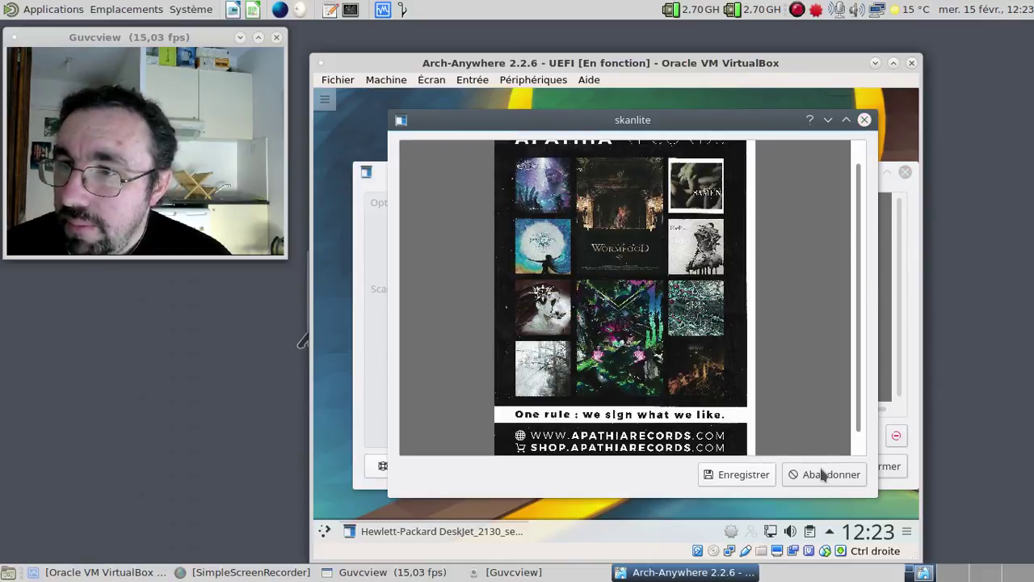
- Close Skanlite, launch Dolphin, and open fredImage-0001.png from the Images folder in Gwenview
{"action": "left_click", "coordinate": [864, 120]}
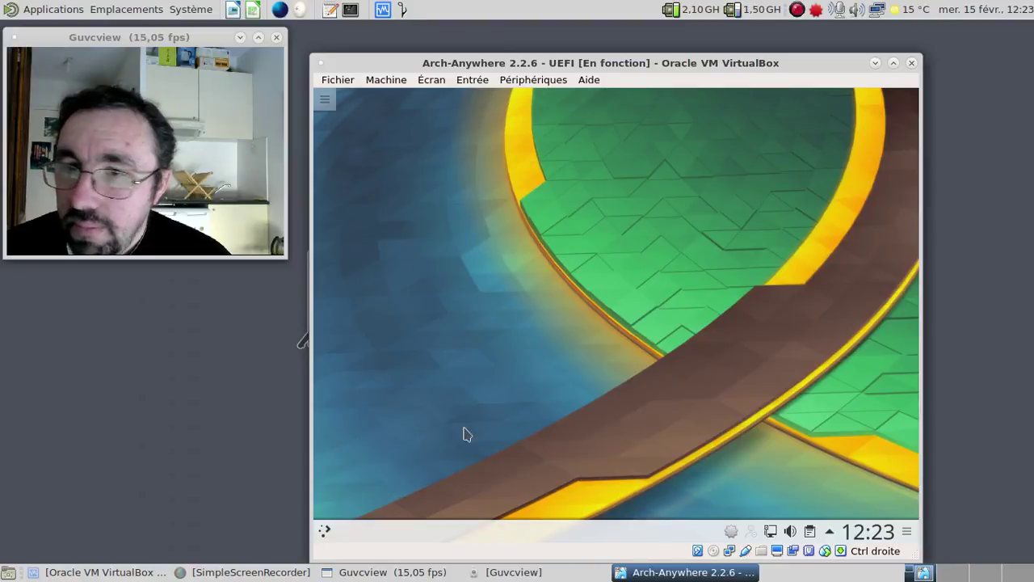
{"action": "left_click", "coordinate": [324, 533]}
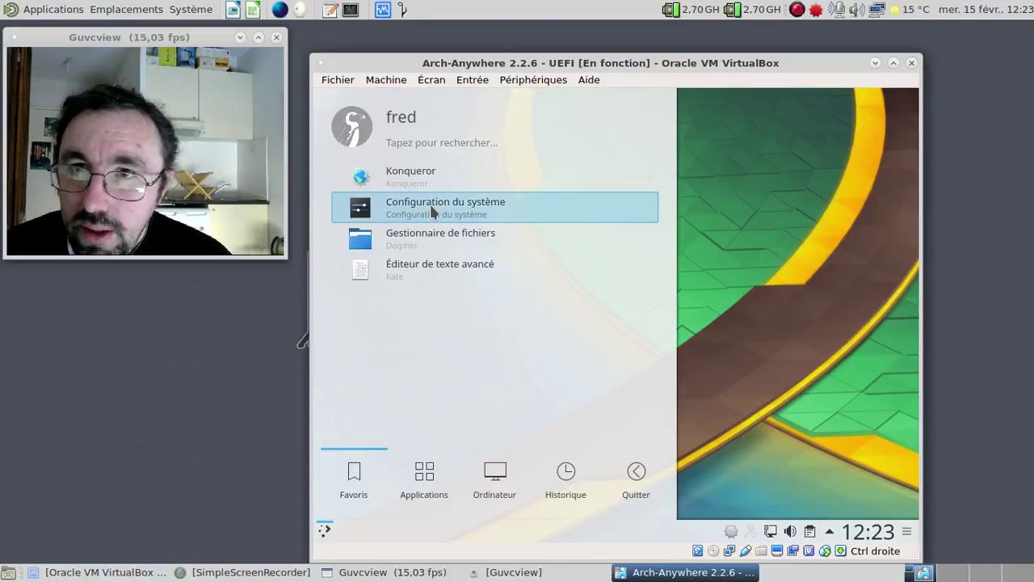
{"action": "left_click", "coordinate": [430, 236]}
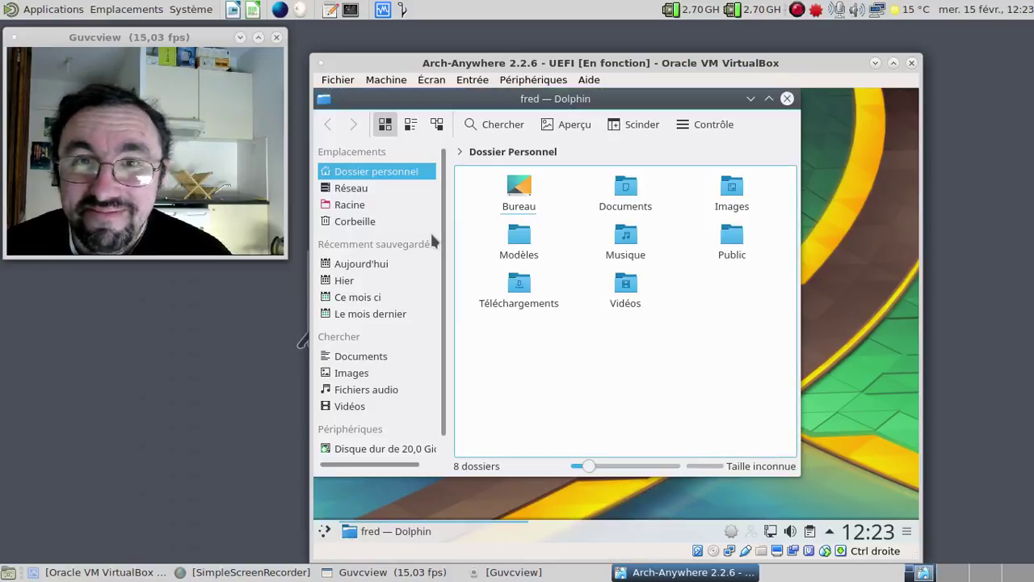
{"action": "left_click", "coordinate": [731, 192]}
{"action": "left_click", "coordinate": [494, 201]}
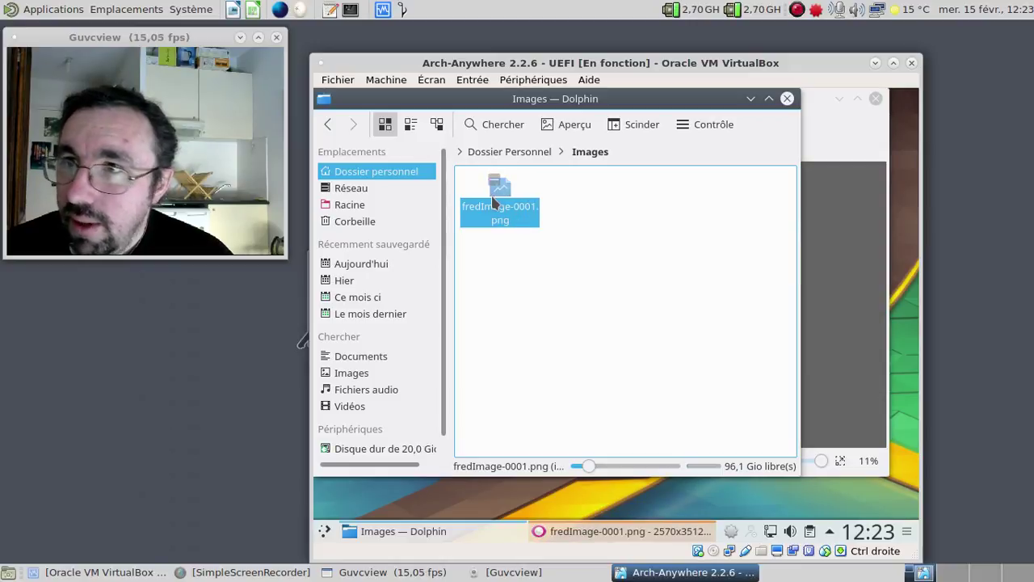
- View the flyer full screen in Gwenview, then return to browse mode
{"action": "left_click", "coordinate": [815, 117]}
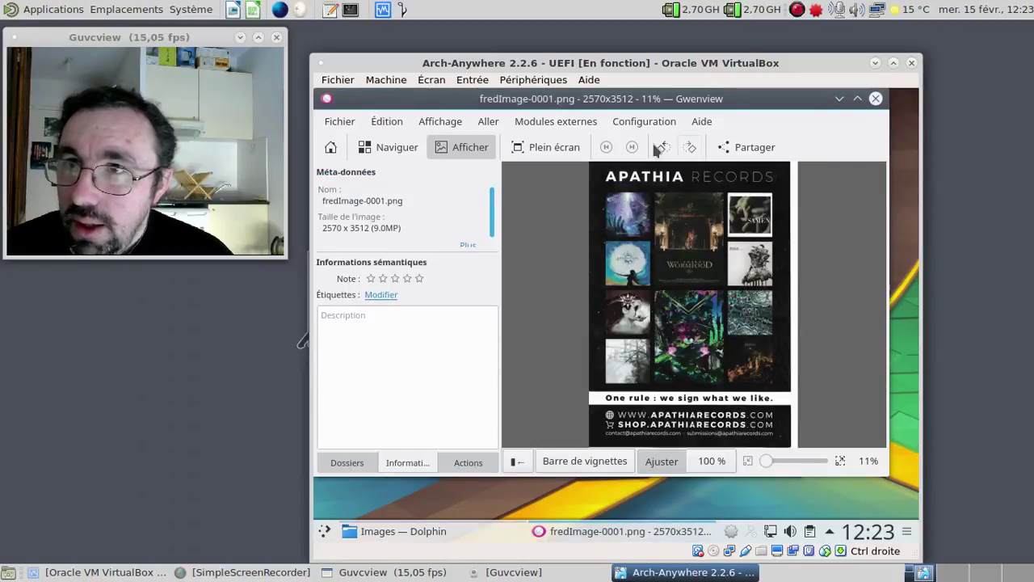
{"action": "left_click", "coordinate": [550, 148]}
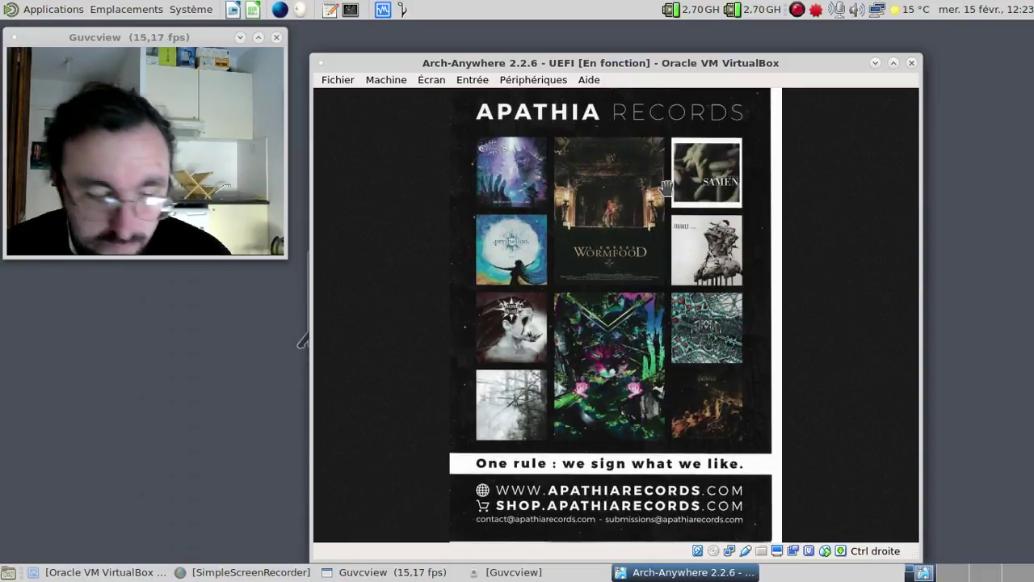
{"action": "key", "text": "Escape"}
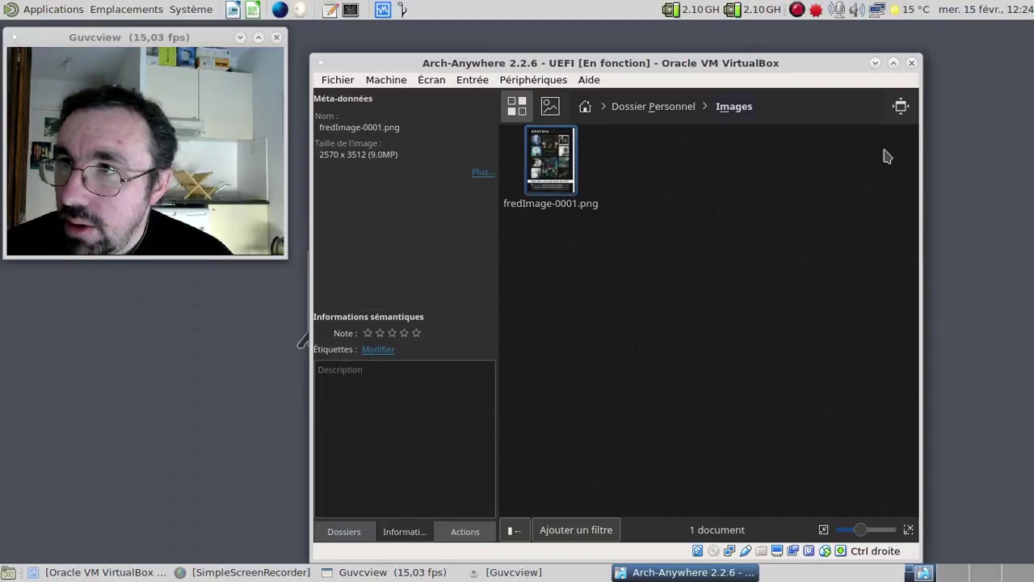
- Exit full screen and close both Gwenview and the Dolphin Images window
{"action": "left_click", "coordinate": [900, 107]}
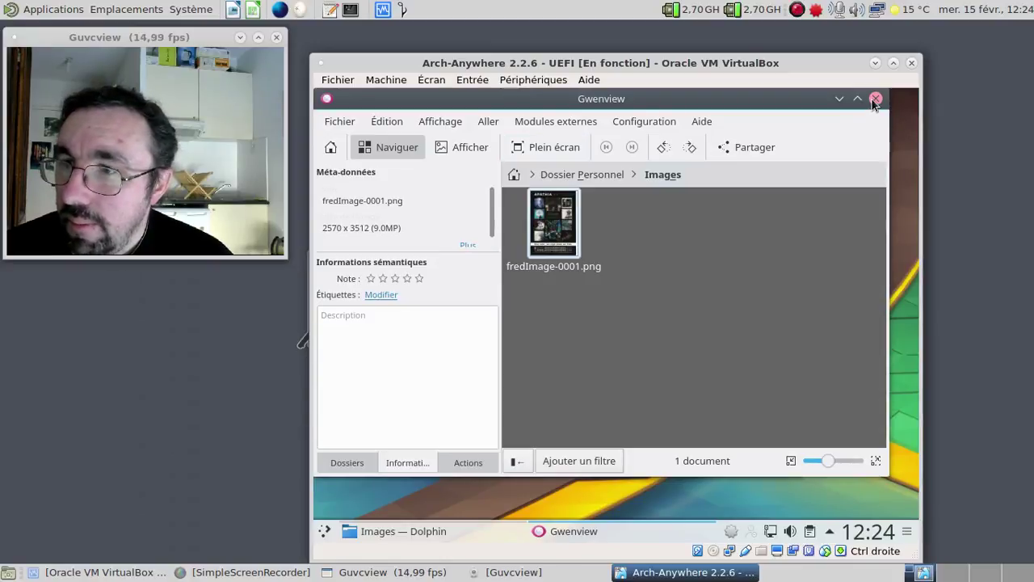
{"action": "left_click", "coordinate": [875, 99]}
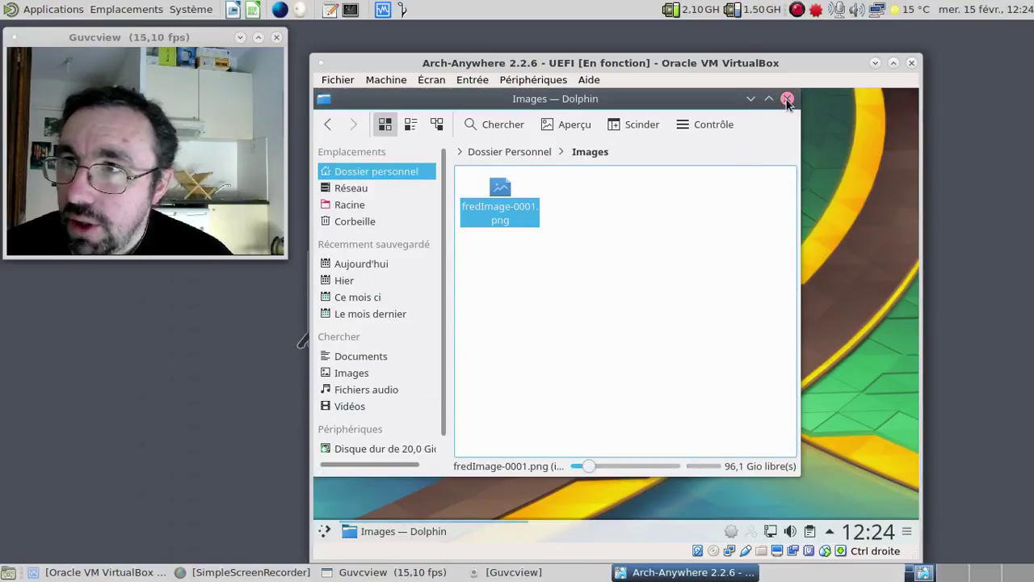
{"action": "left_click", "coordinate": [787, 99]}
- Shut down the Arch guest with Éteindre from the Kickoff Quitter tab and confirm it
{"action": "left_click", "coordinate": [325, 533]}
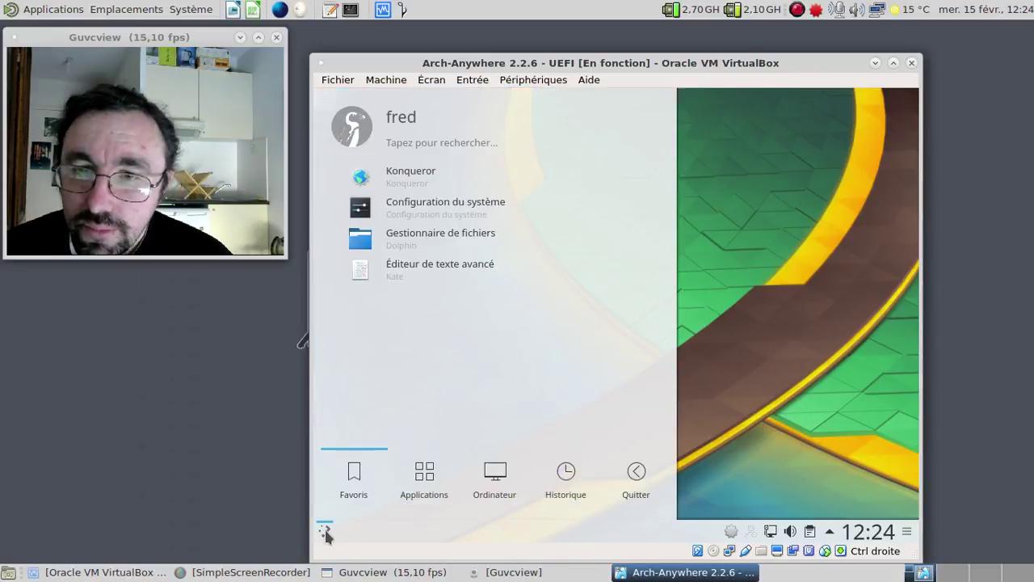
{"action": "left_click", "coordinate": [635, 473]}
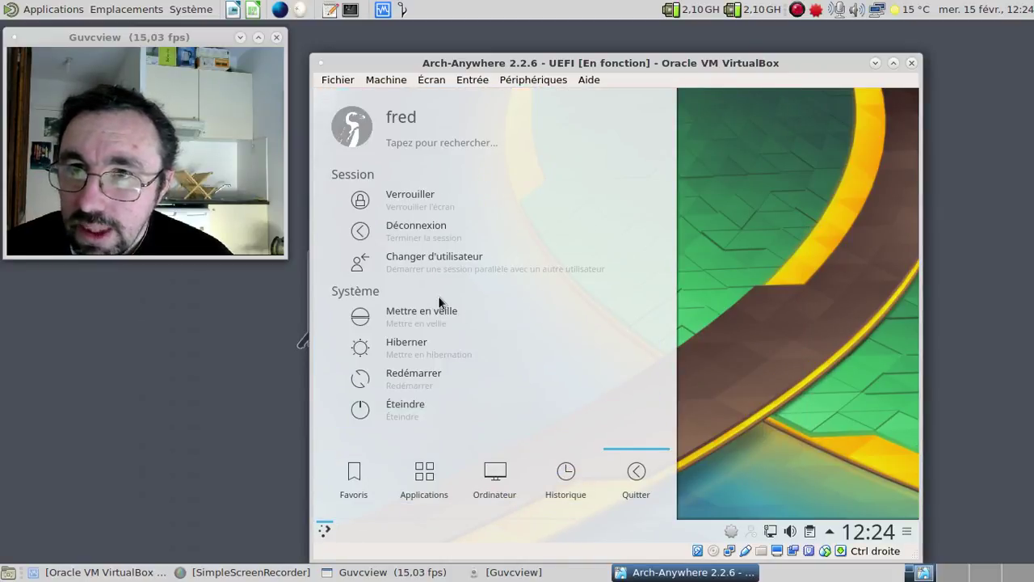
{"action": "left_click", "coordinate": [390, 416]}
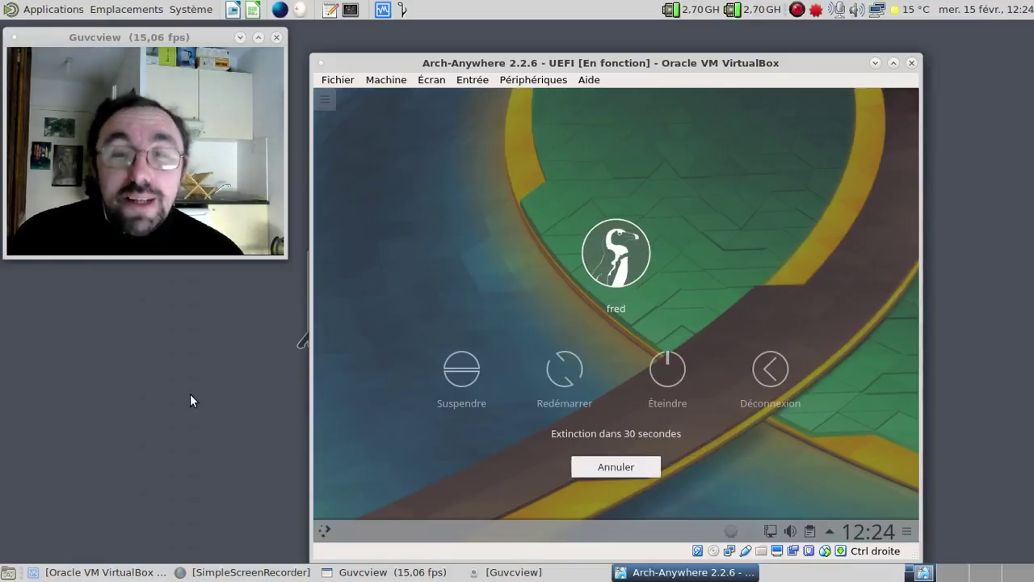
{"action": "left_click", "coordinate": [656, 365]}
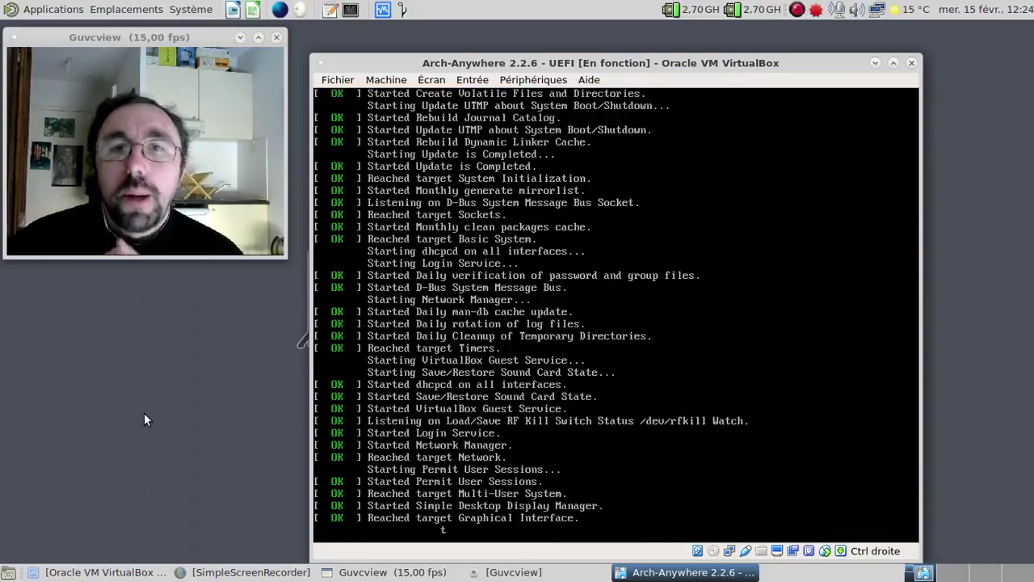